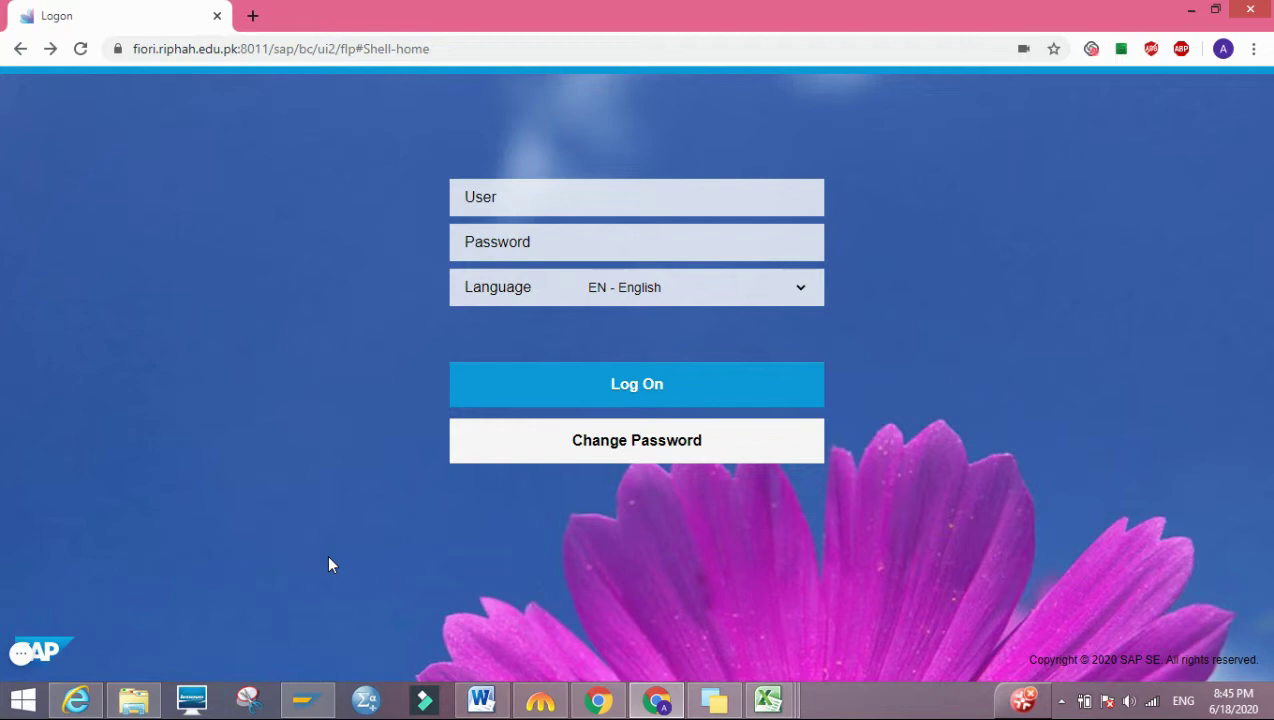
Log on to the SAP Fiori portal with the user ID and account password
left_click(605, 197)
type("M")
type("402")
left_click(610, 249)
type("•••••")
key("Return")
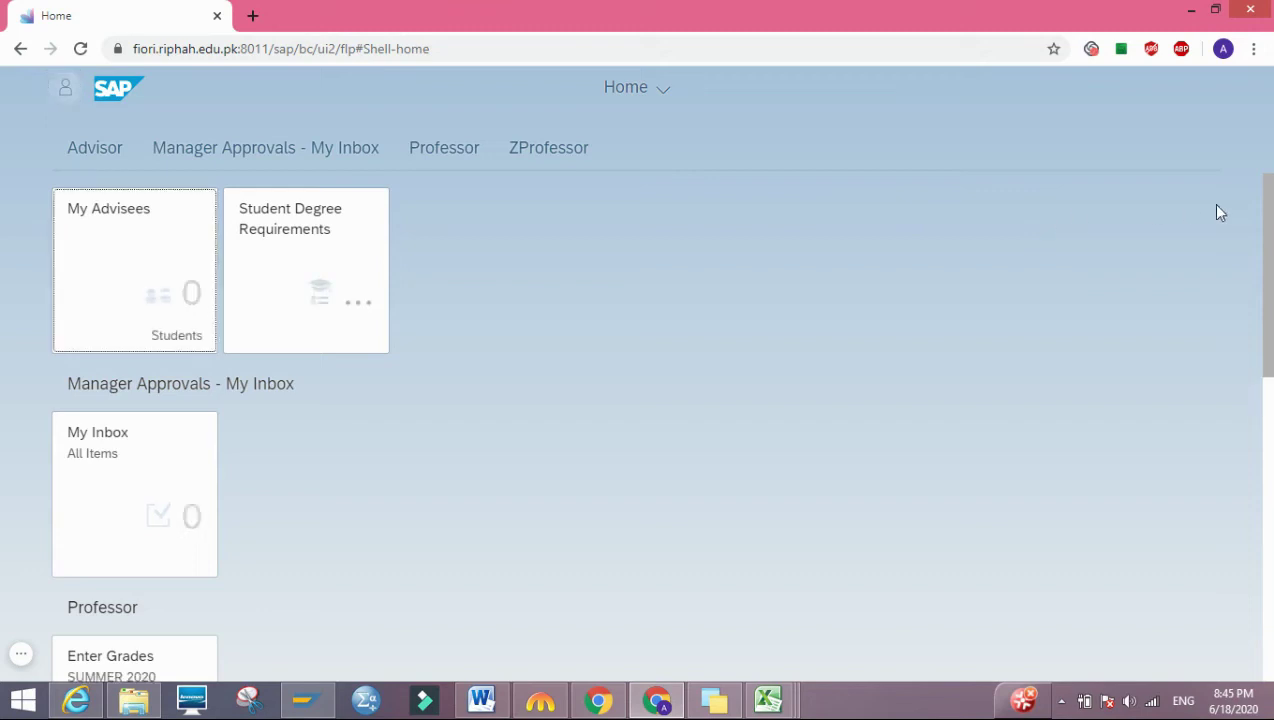
Open Online Grading from the ZProfessor group and load the offerings for academic year 2020, session SPRING
left_click_drag(1266, 205, 1251, 455)
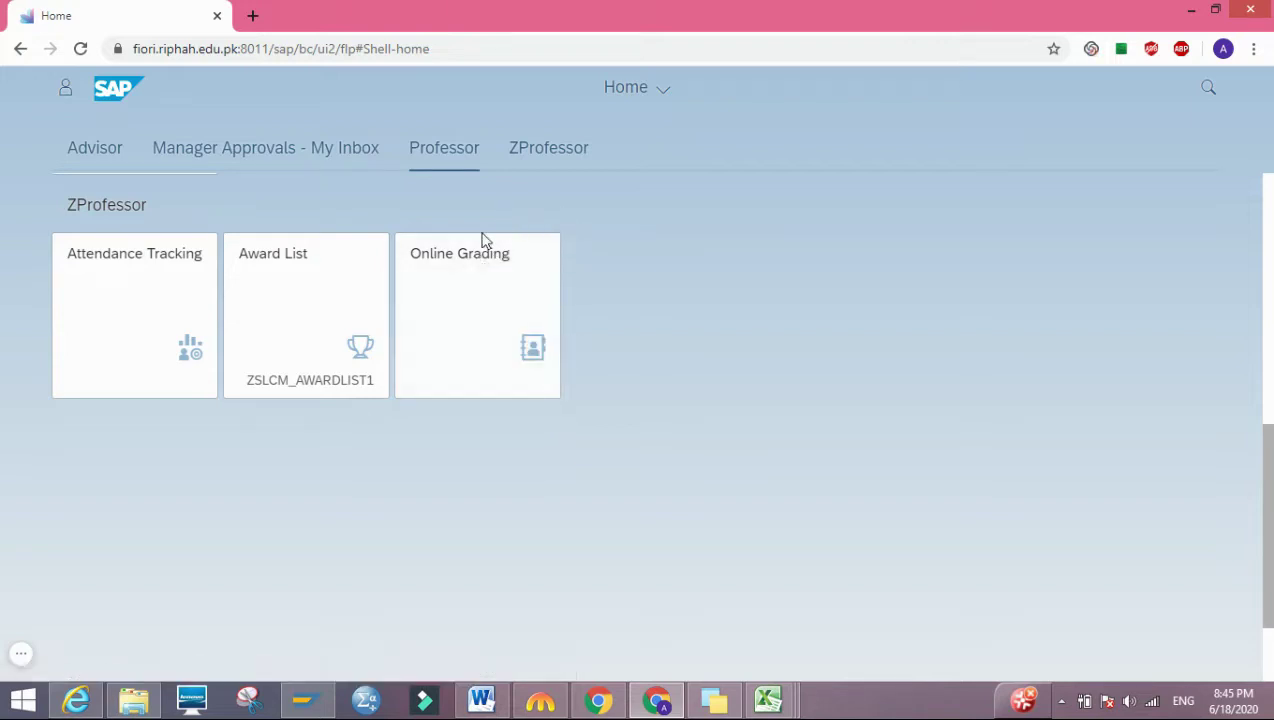
left_click(449, 322)
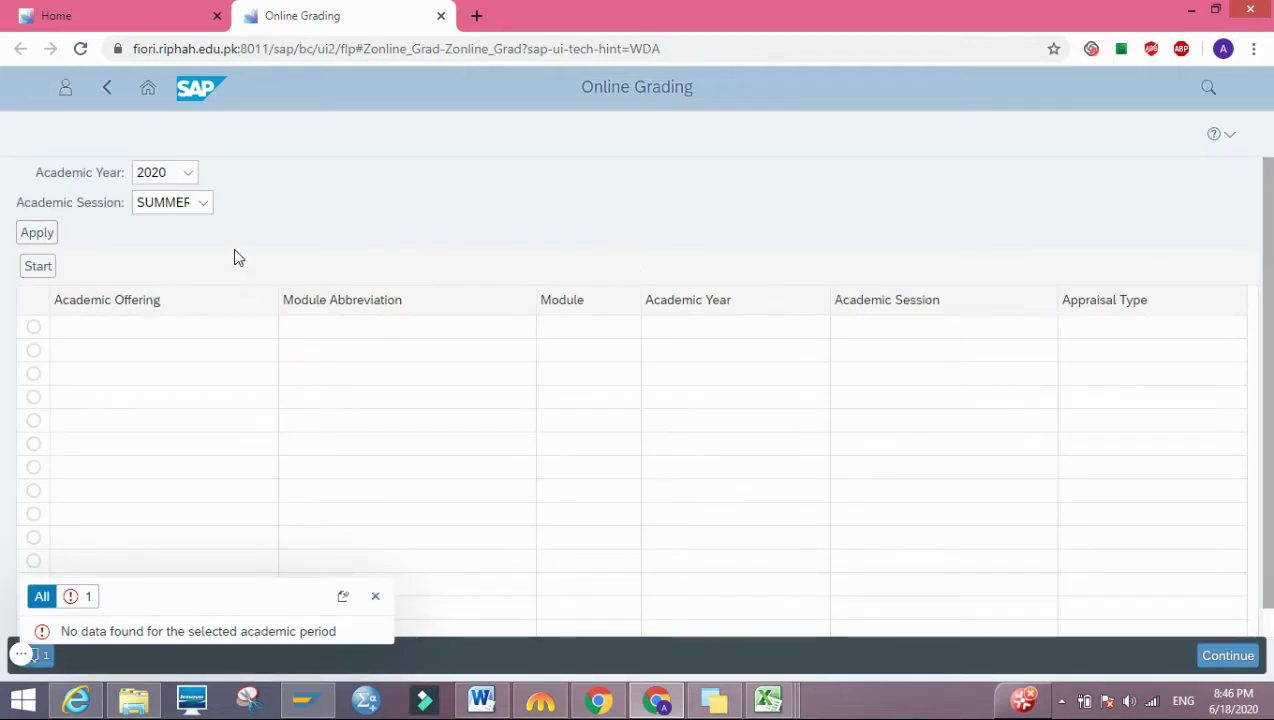
left_click(202, 208)
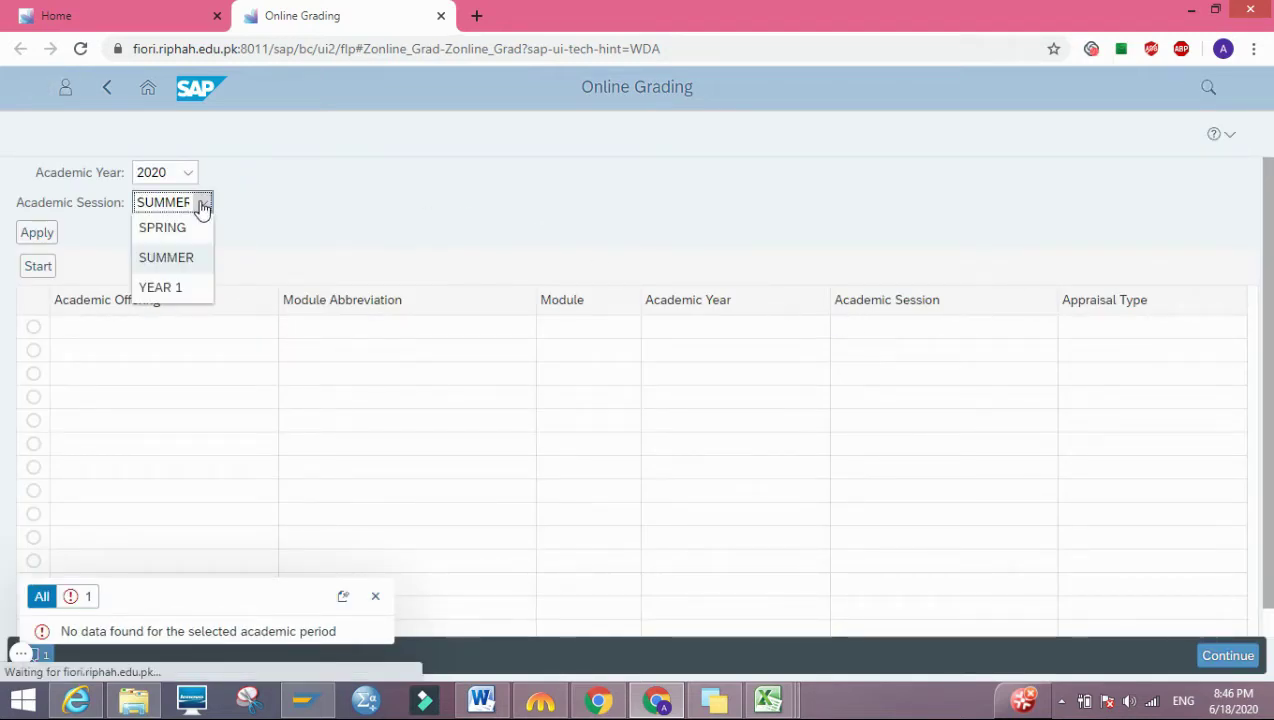
left_click(186, 229)
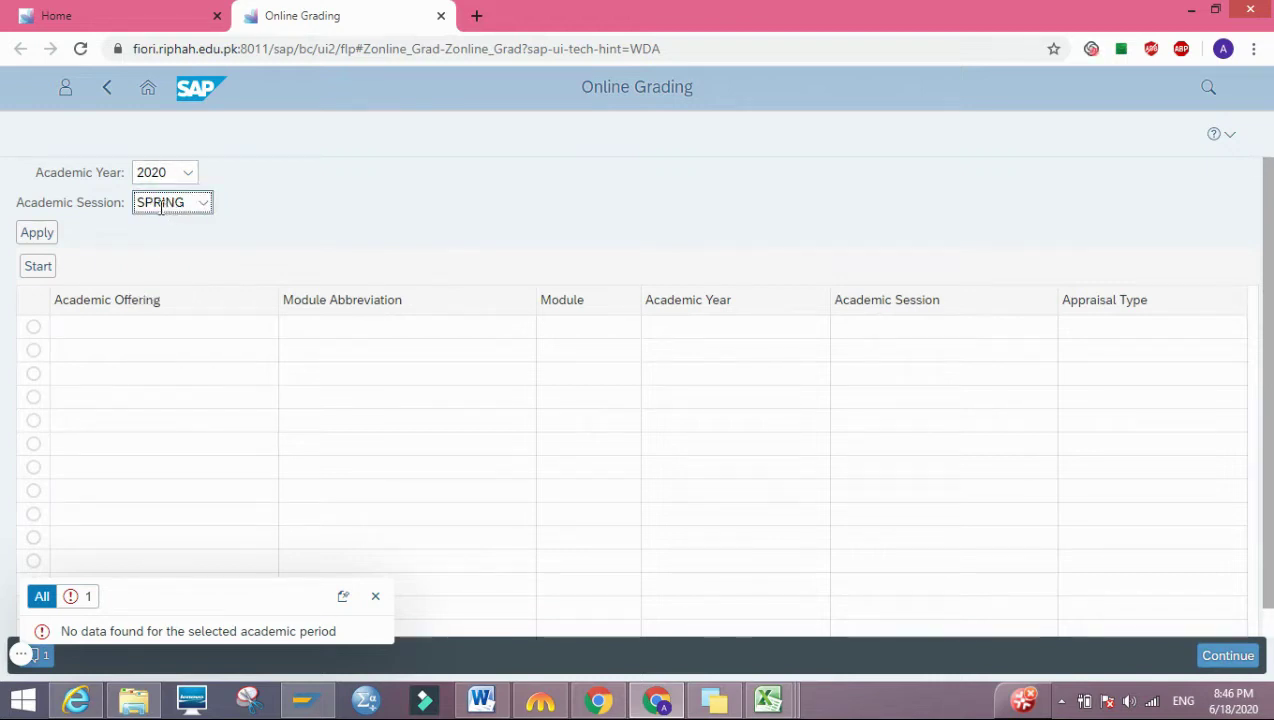
left_click(40, 236)
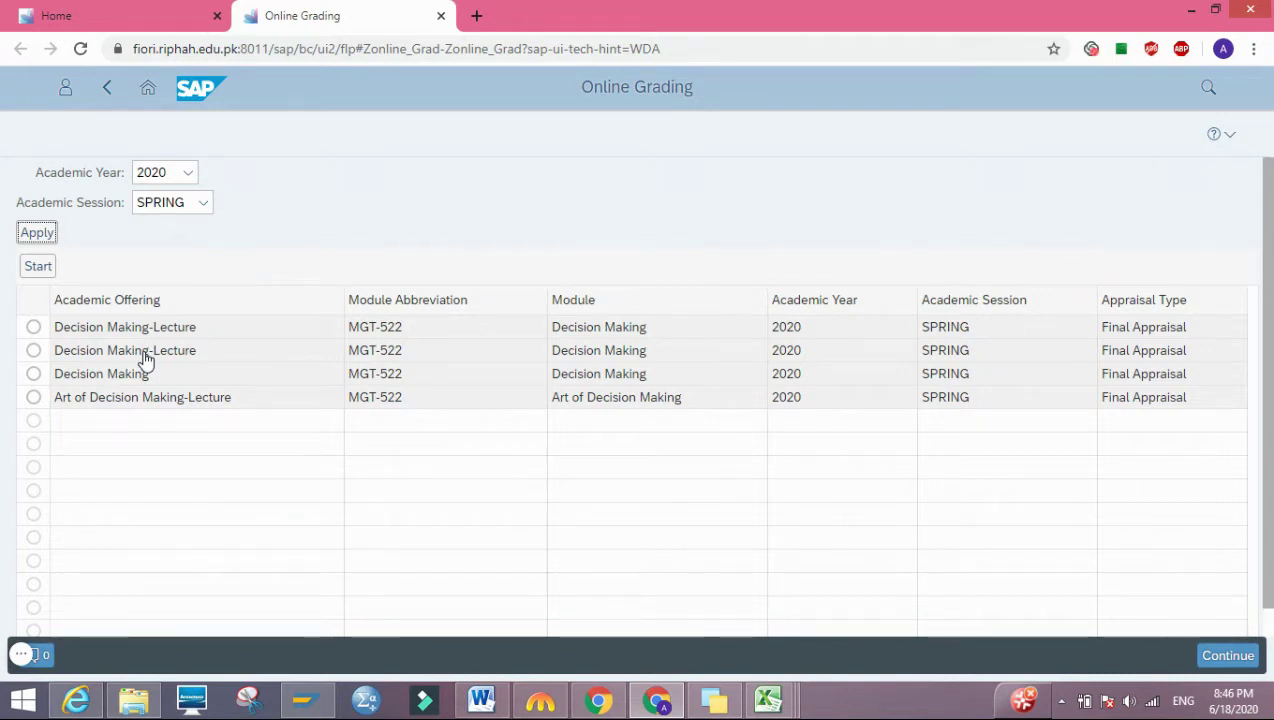
Start grading the second Decision Making-Lecture offering and bring up its appraisal overview of students
left_click(34, 351)
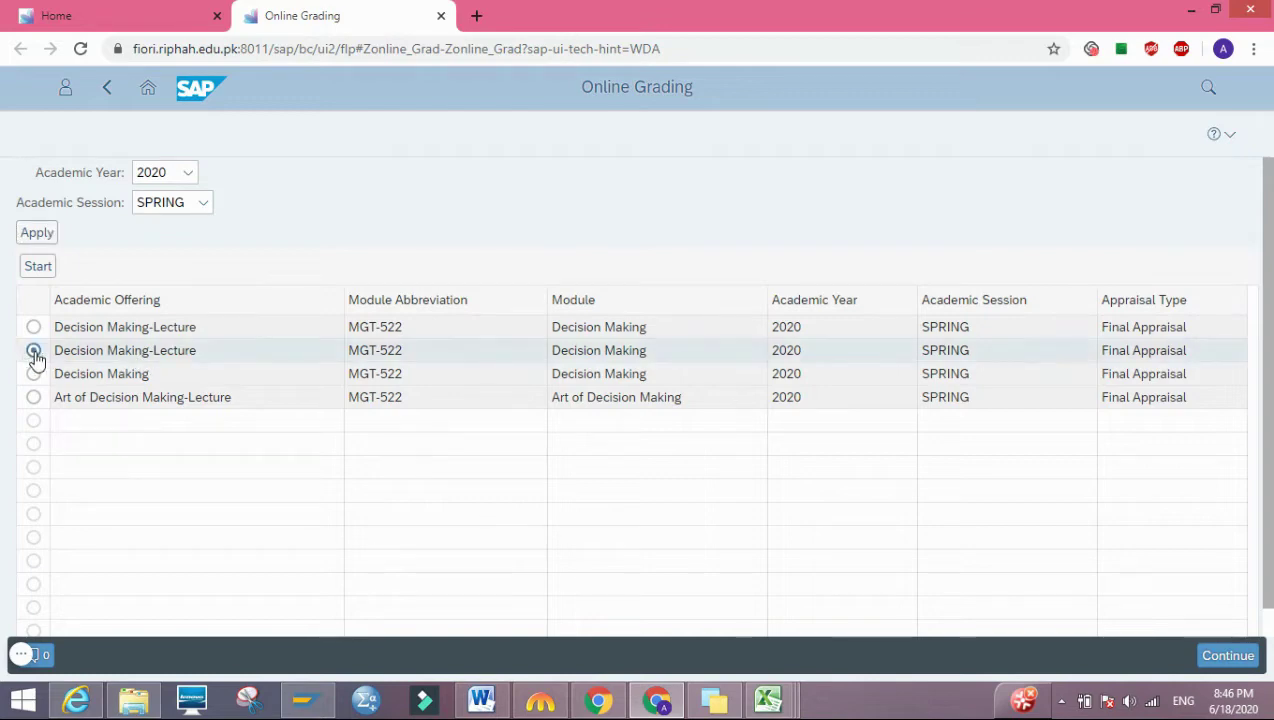
left_click(38, 268)
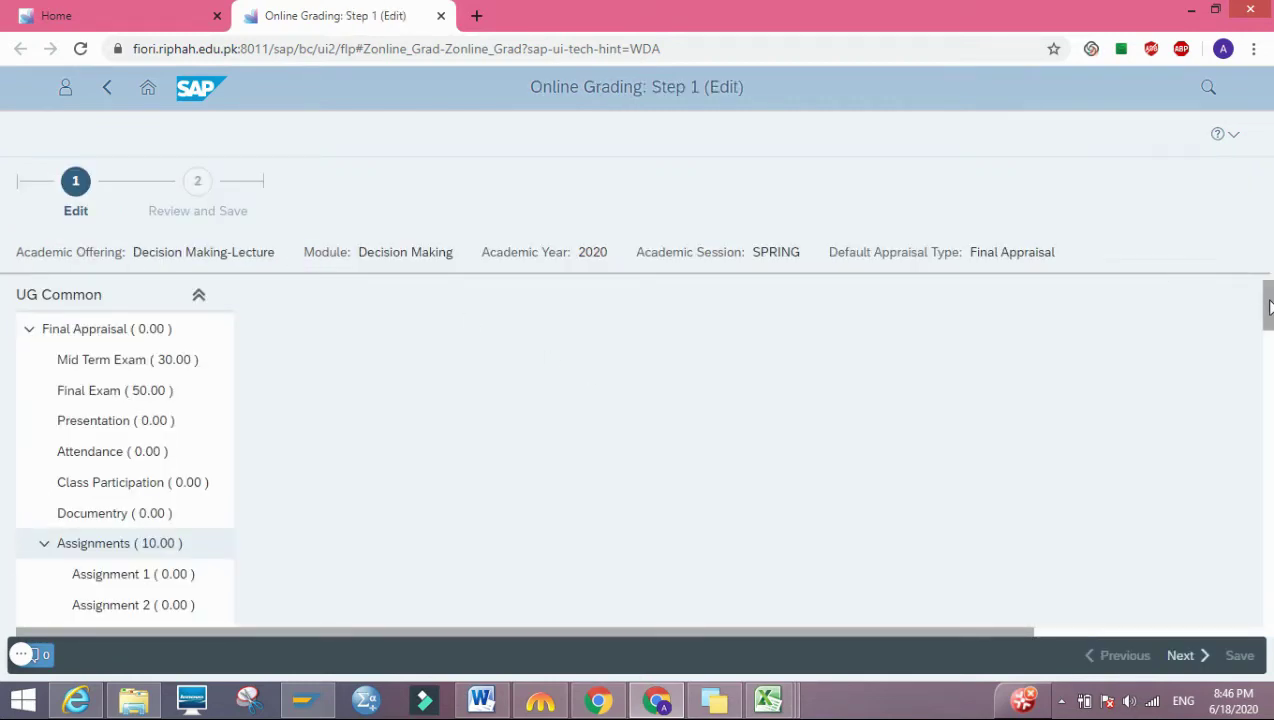
left_click_drag(1268, 305, 1264, 436)
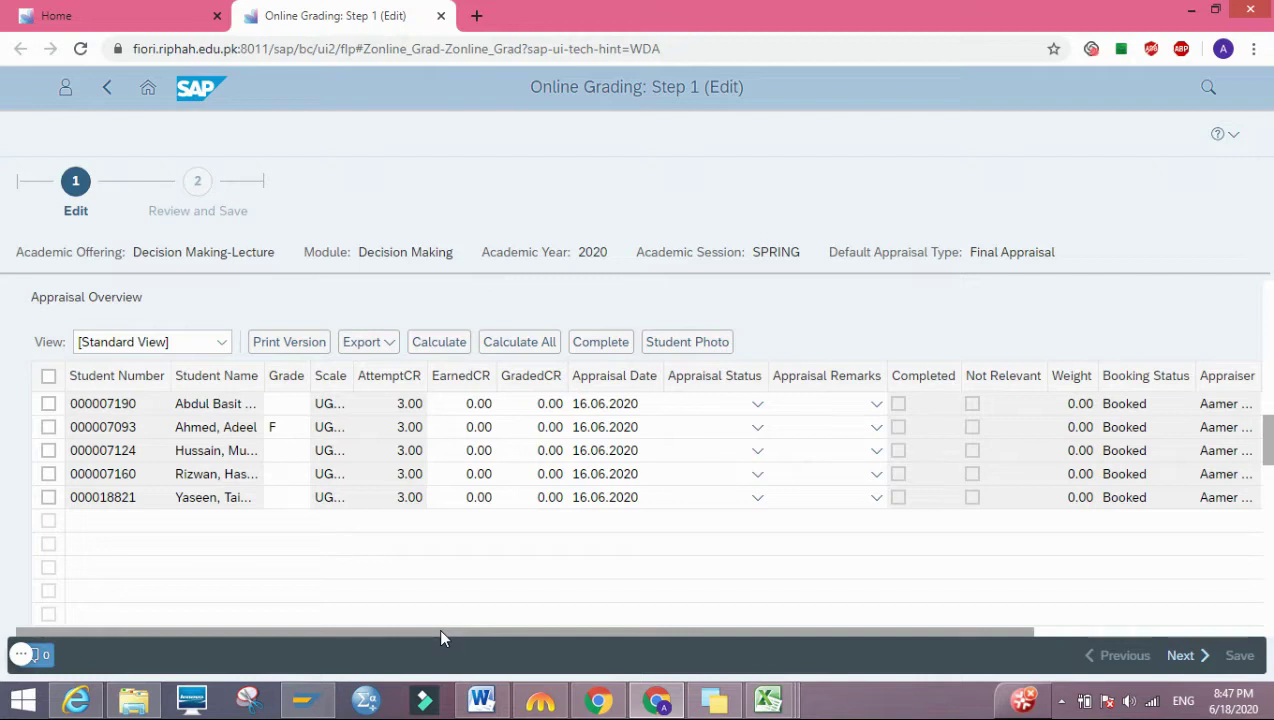
Set the displayed rows to 55 in the appraisal table's display user settings and save them
left_click_drag(440, 632, 725, 653)
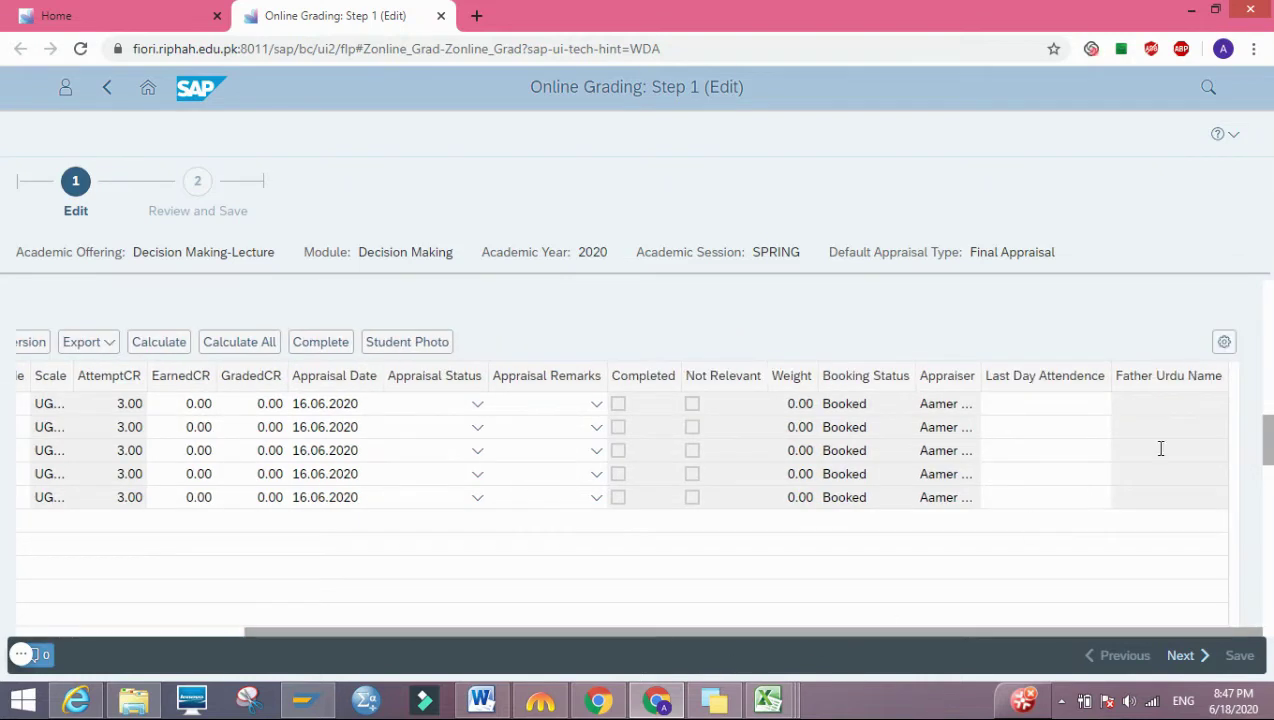
left_click(1238, 419)
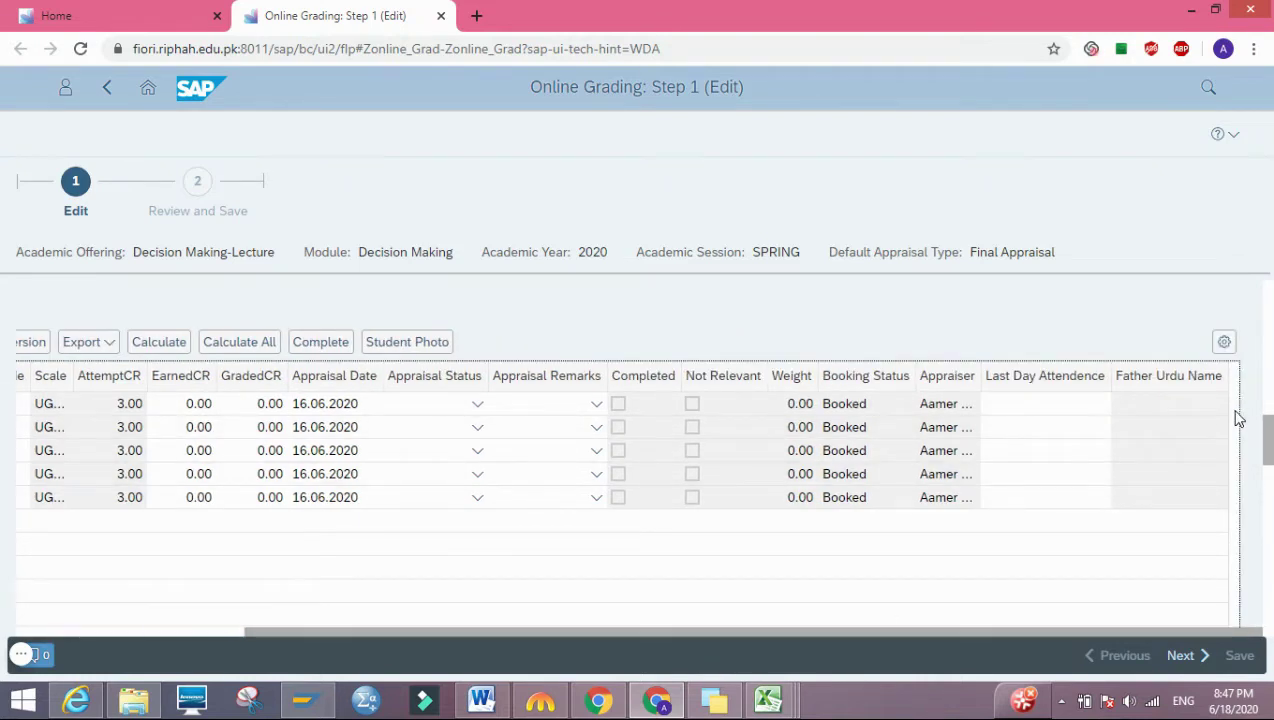
right_click(1238, 419)
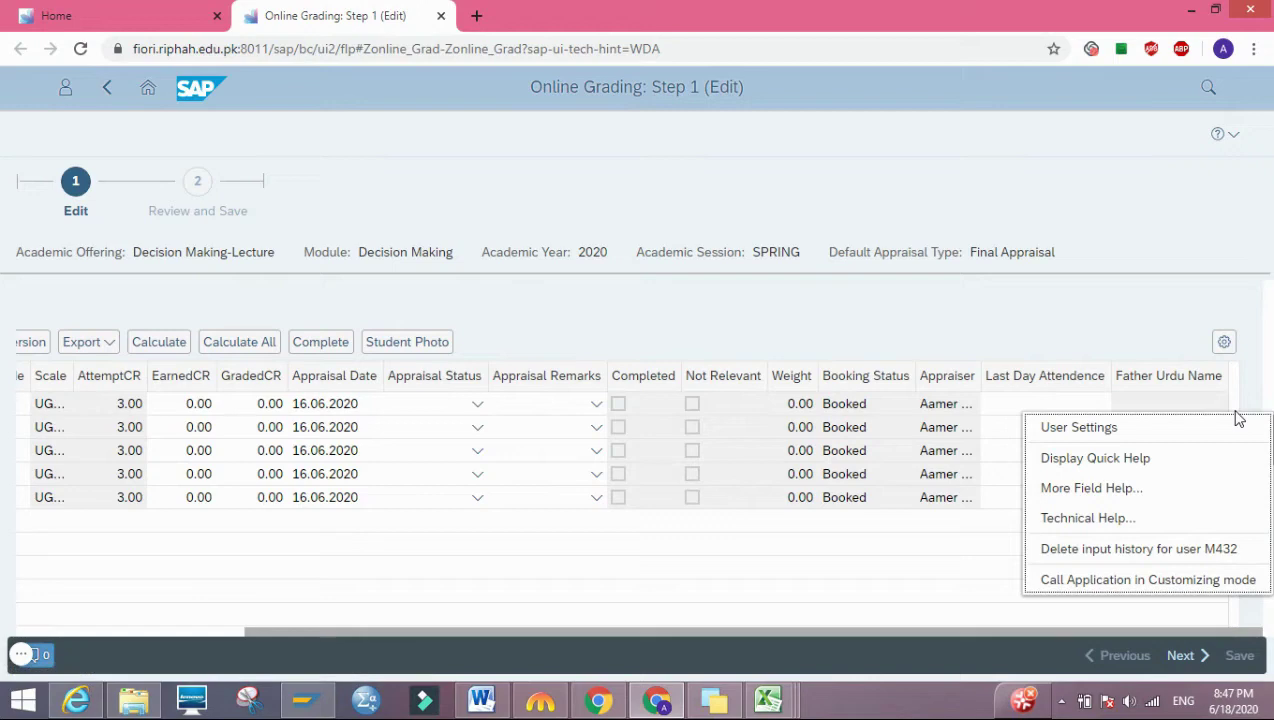
left_click(1097, 430)
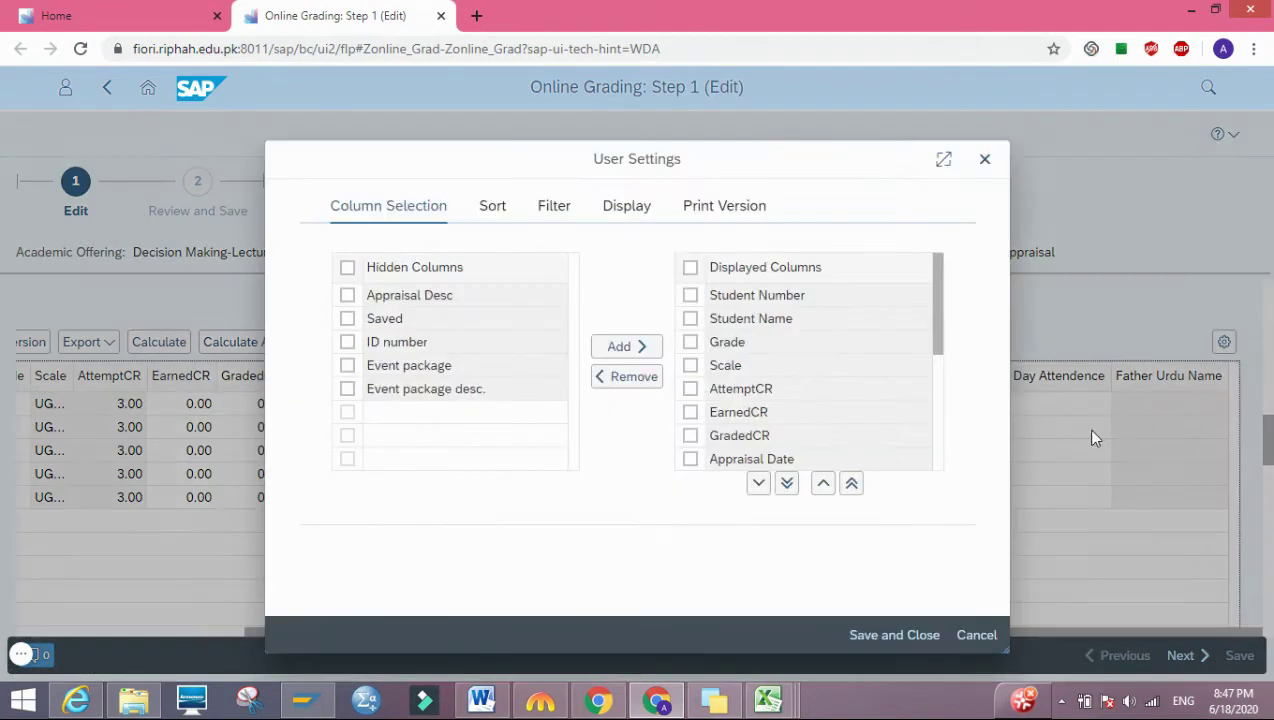
left_click(626, 213)
left_click(516, 267)
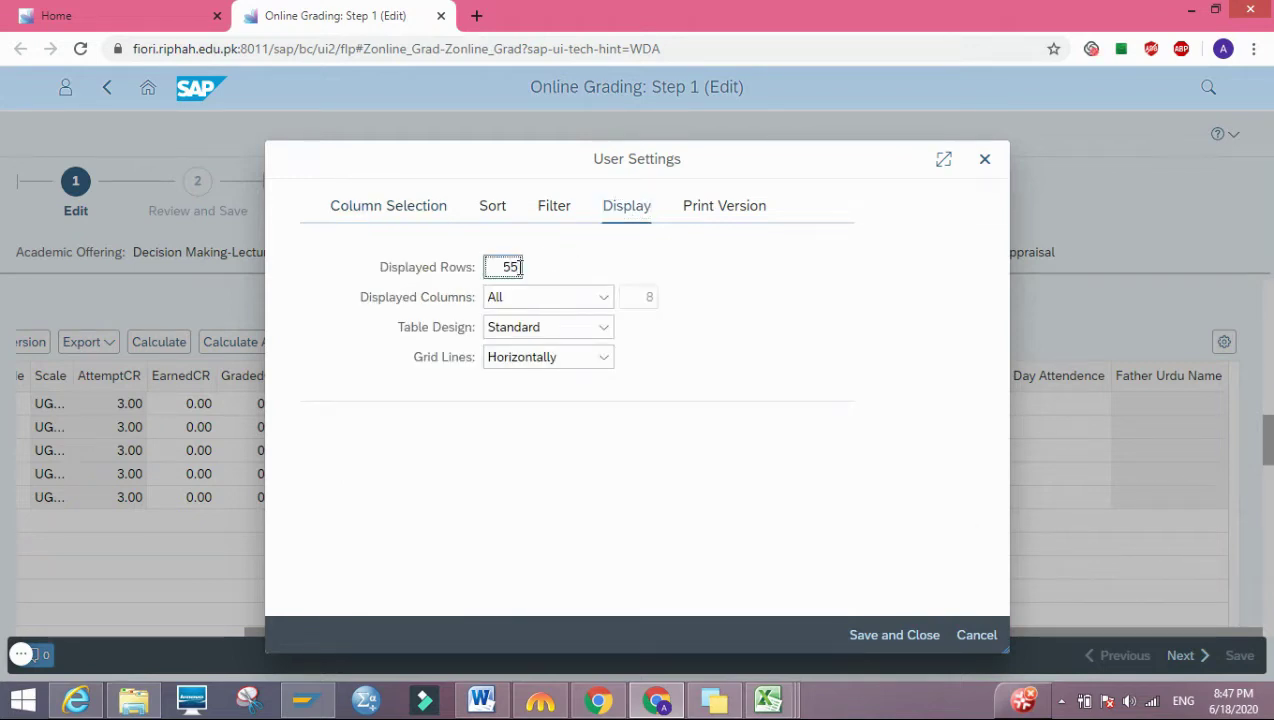
key("BackSpace")
key("BackSpace")
type("55")
left_click(889, 640)
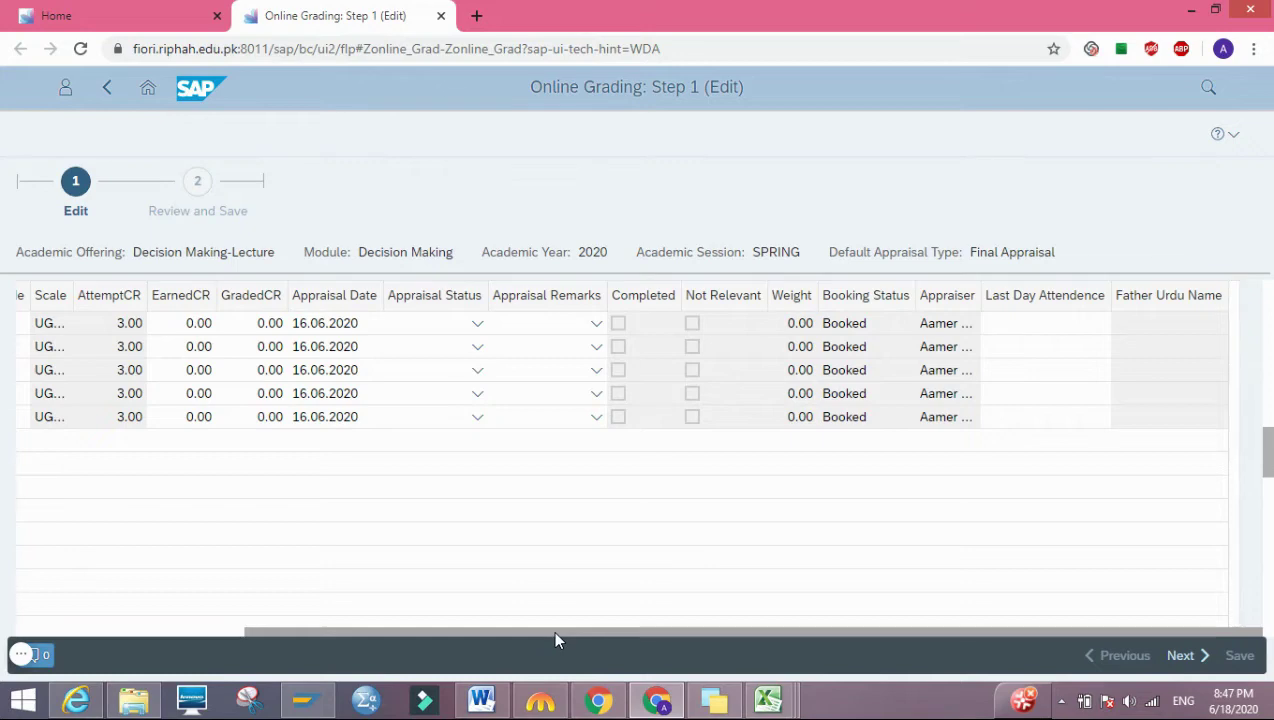
Examine the assessment components and their weights in the UG Common tree
left_click_drag(557, 640, 264, 640)
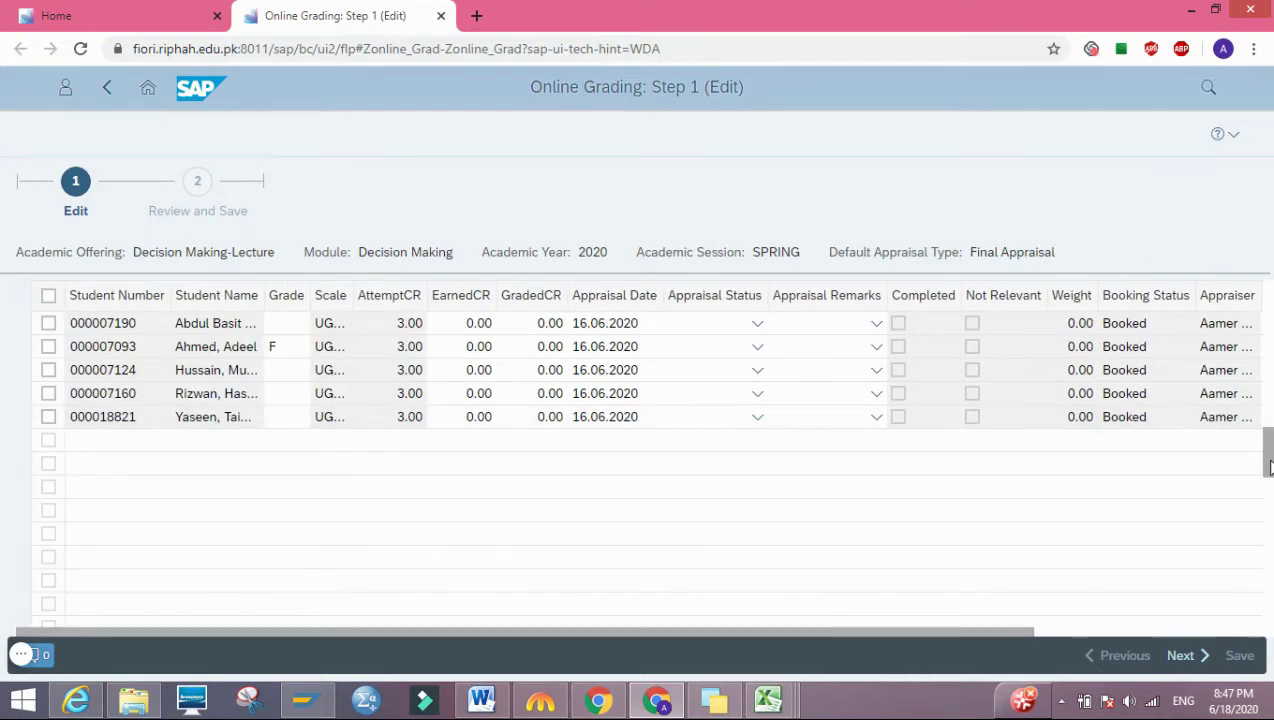
left_click_drag(1264, 456, 1266, 349)
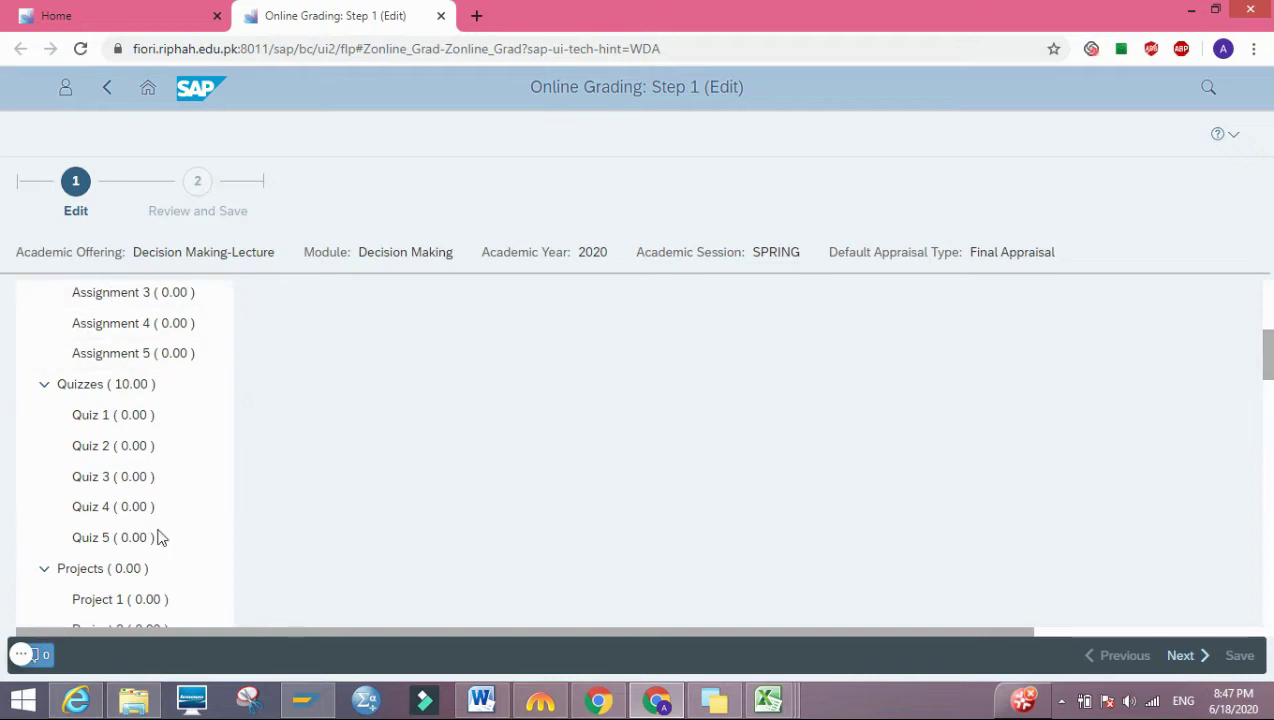
left_click_drag(1268, 368, 1266, 338)
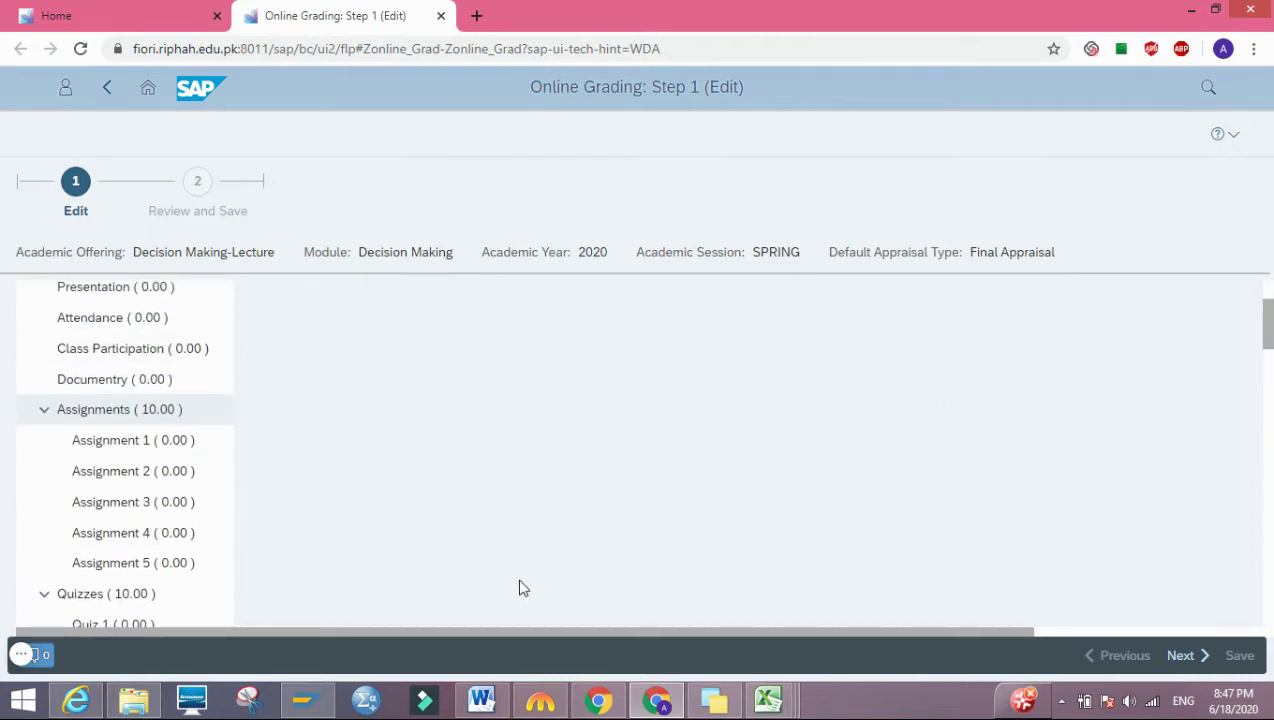
left_click_drag(1268, 322, 1267, 304)
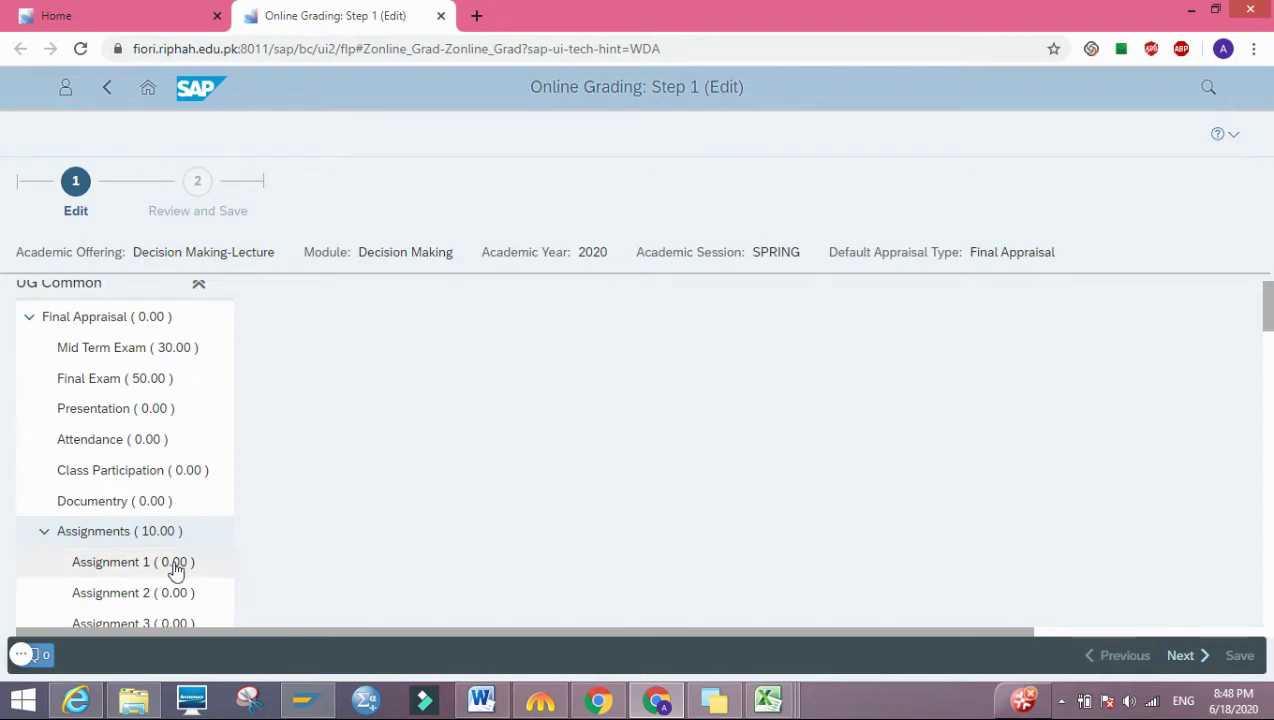
Switch to the marks spreadsheet in Excel and clear the Sessional totals in H3:H11
left_click(768, 703)
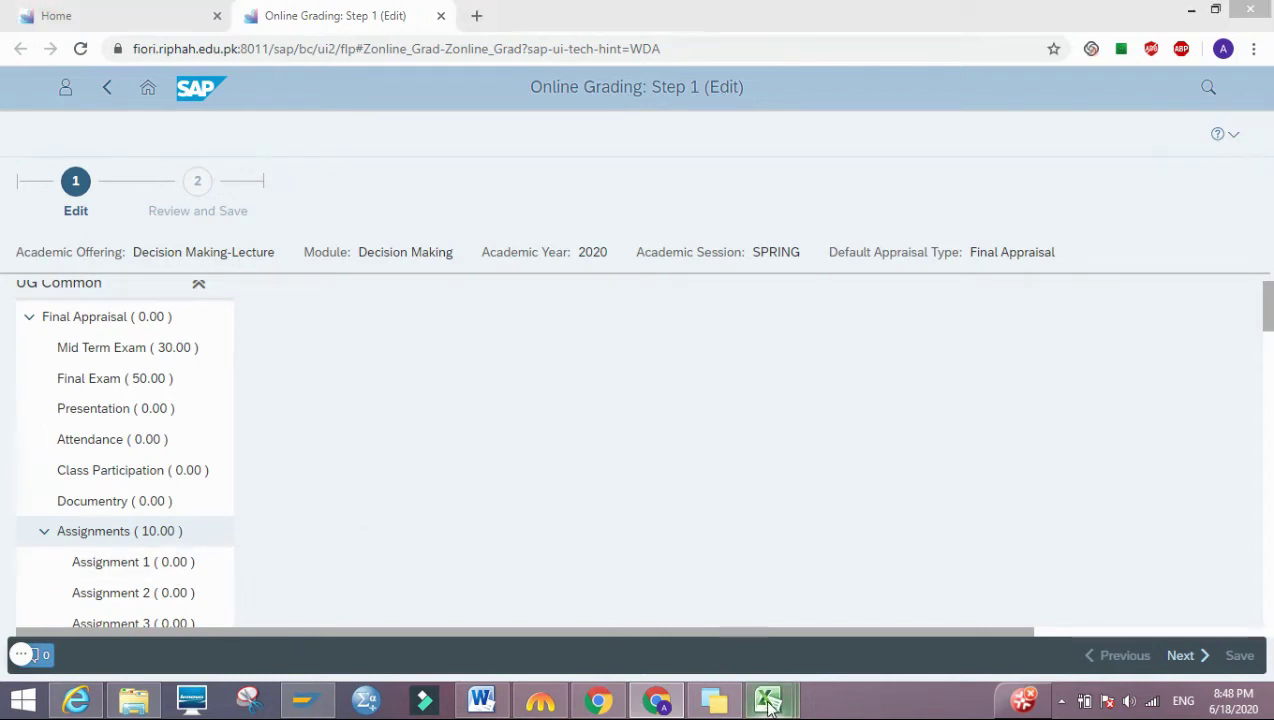
left_click(990, 618)
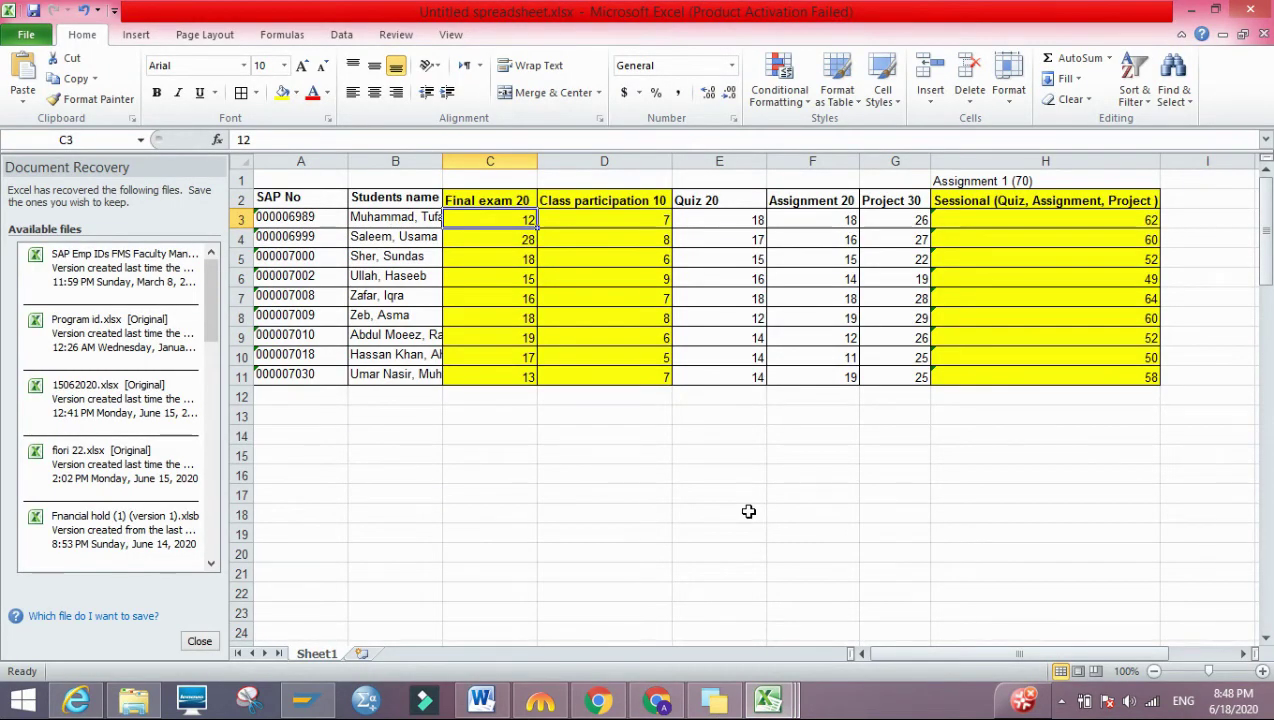
left_click_drag(1104, 216, 1089, 370)
key("Delete")
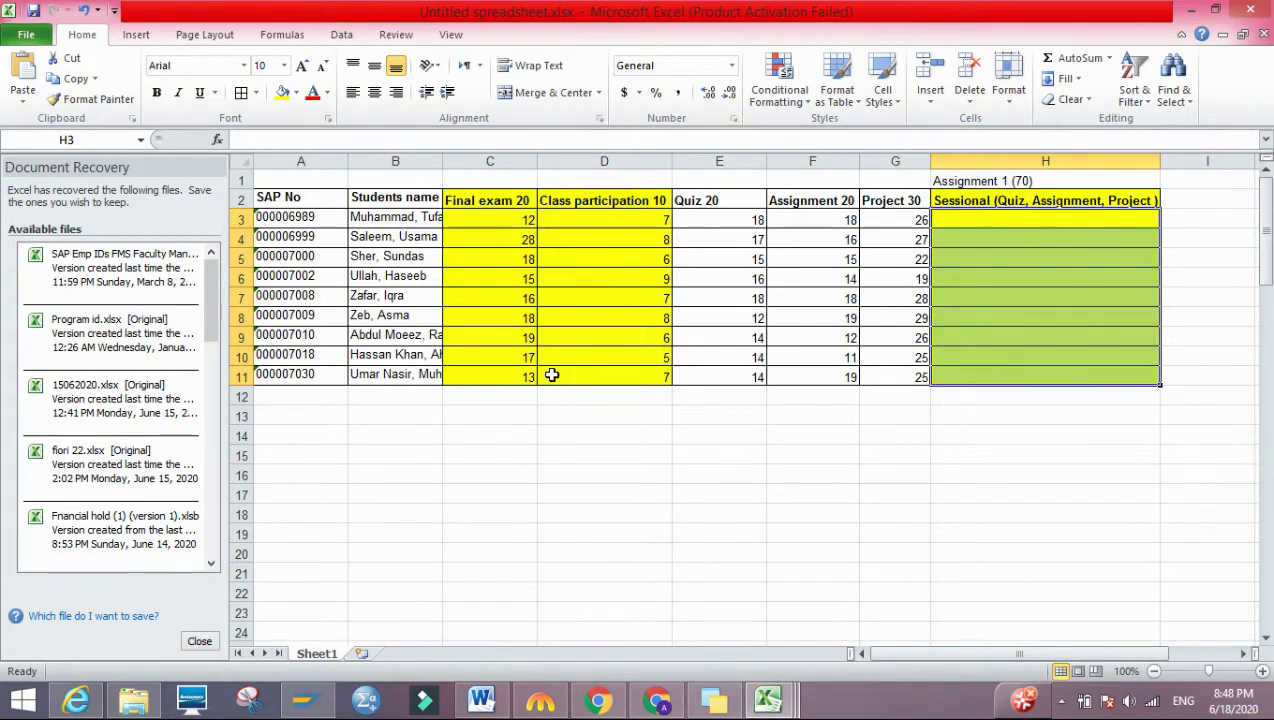
Examine the Final exam 20 and Class participation 10 columns of marks
left_click(492, 201)
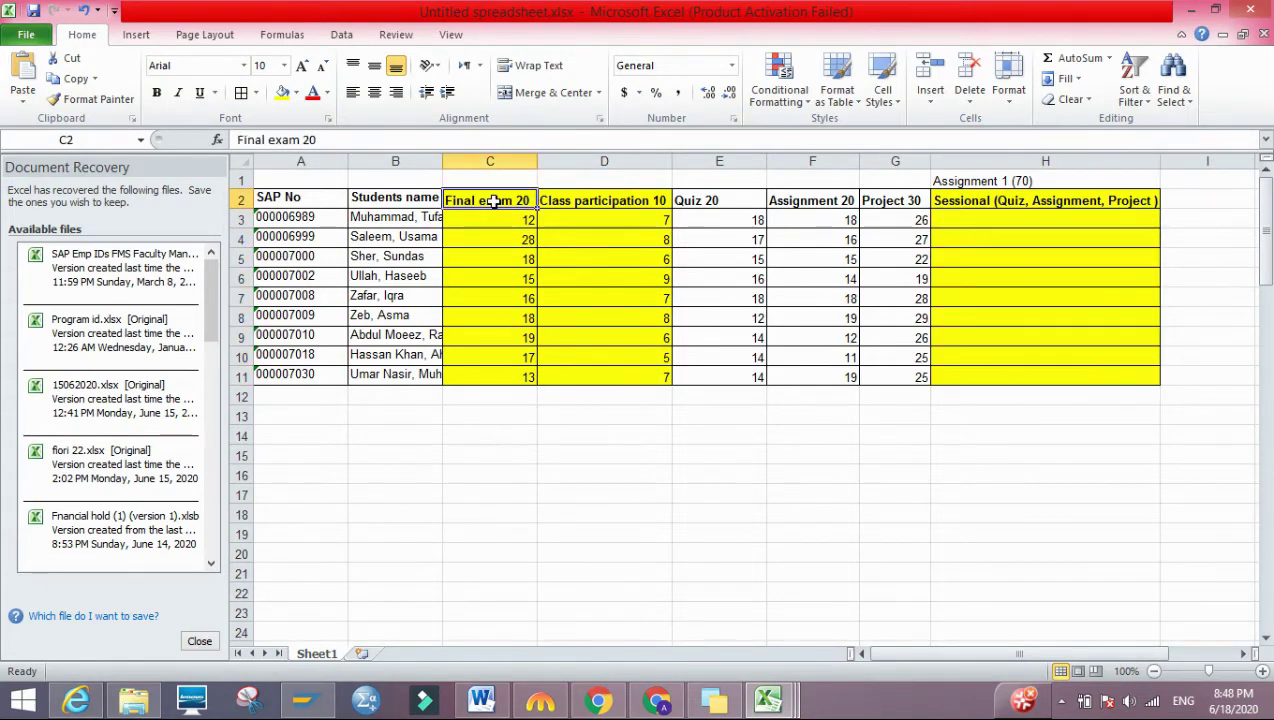
left_click_drag(492, 201, 496, 375)
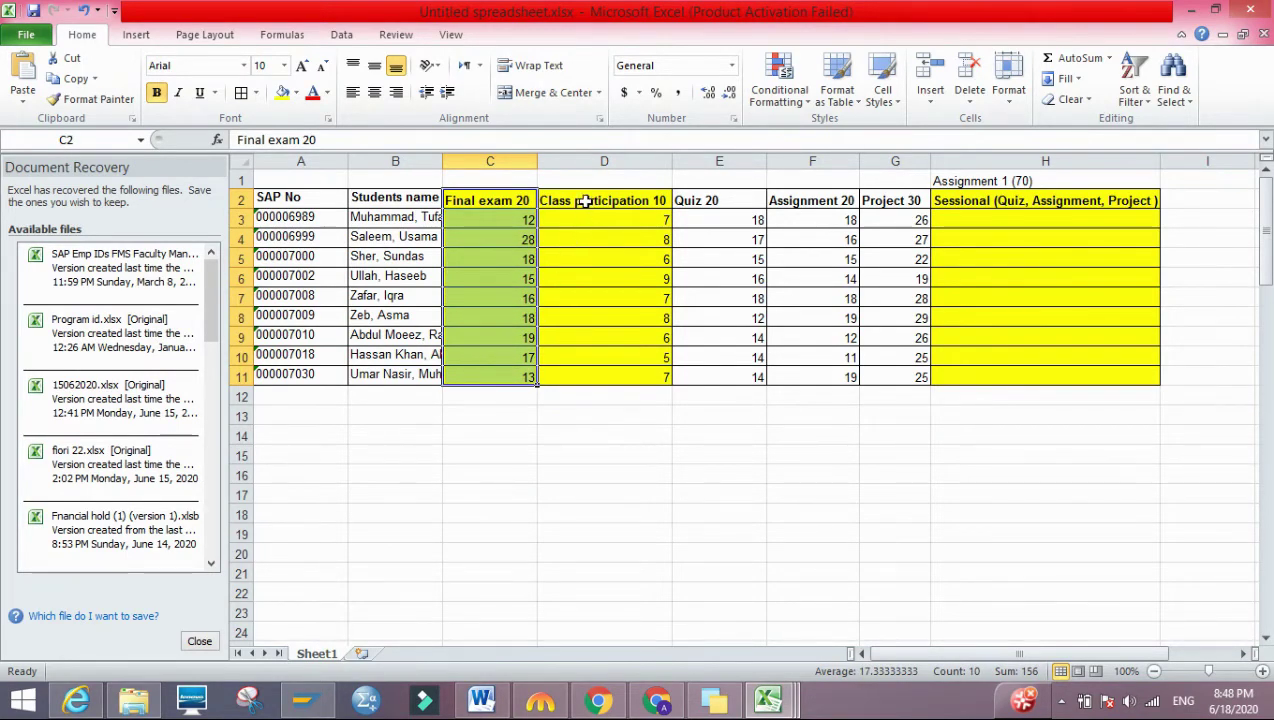
left_click_drag(587, 201, 586, 372)
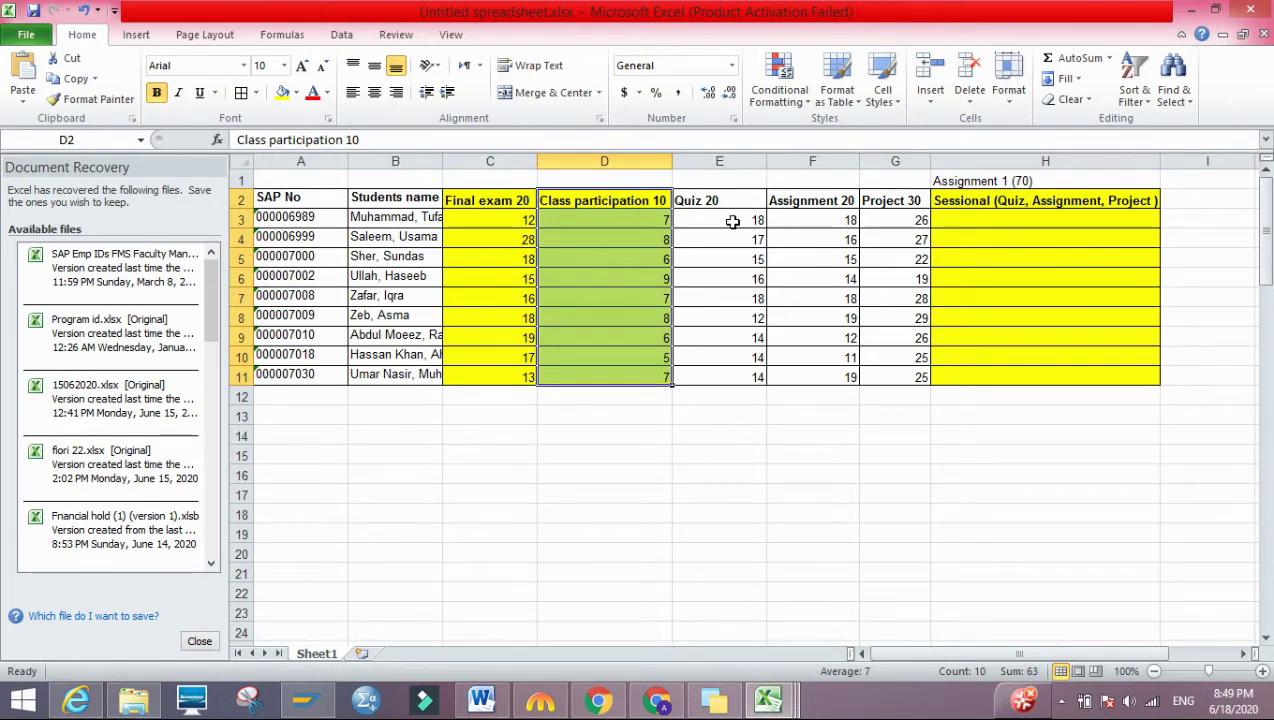
Sum the Quiz, Assignment and Project marks E3:G3 into Sessional cell H3 and fill the formula down to H11
left_click_drag(733, 221, 871, 222)
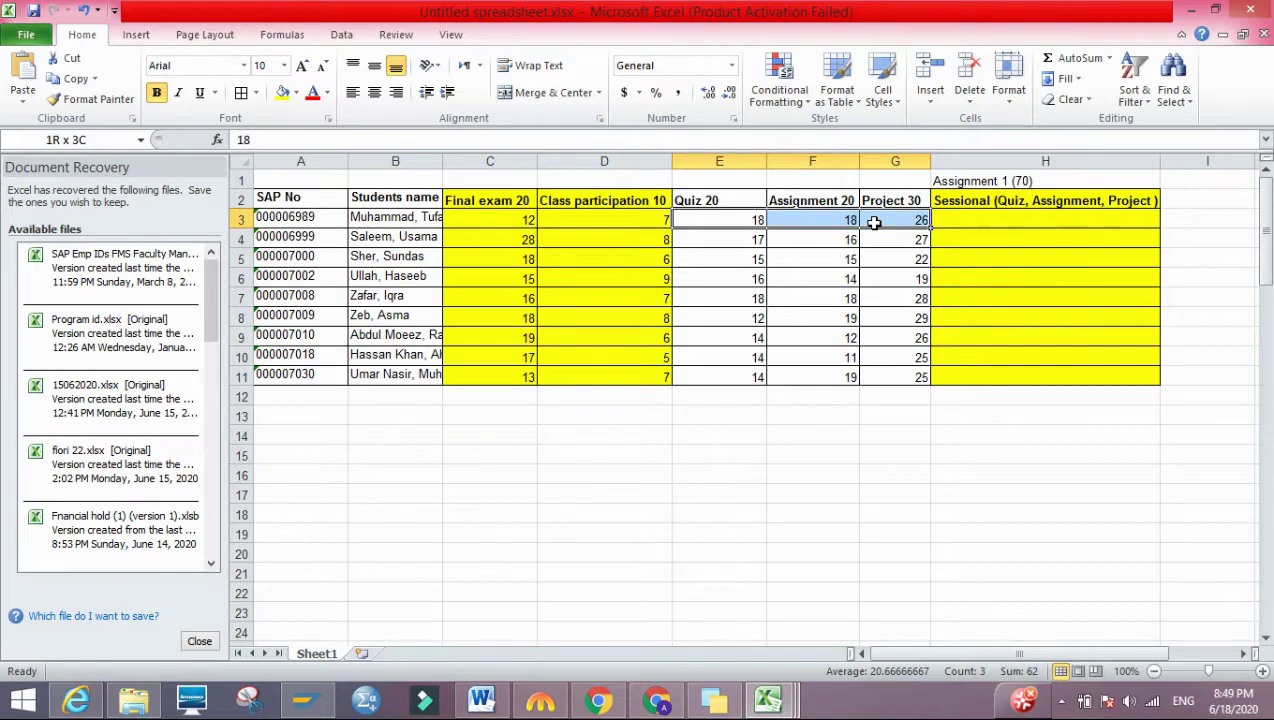
left_click_drag(873, 222, 873, 222)
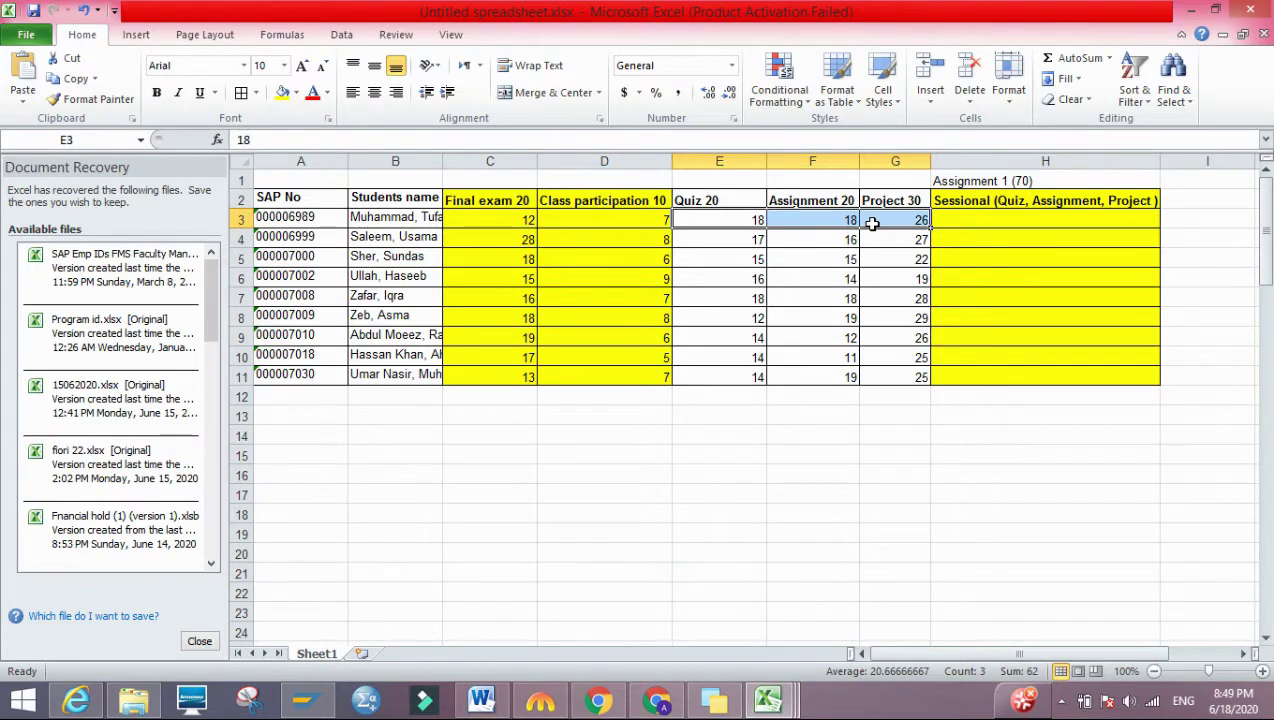
left_click(1075, 57)
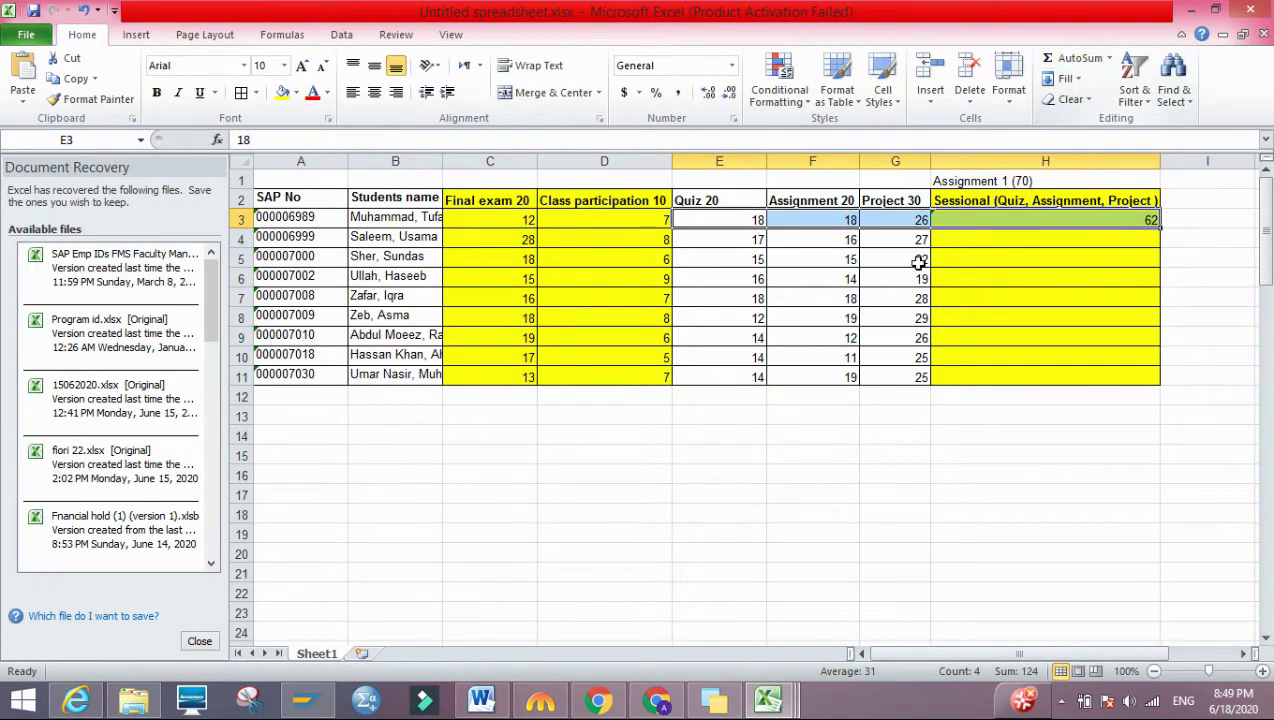
left_click(1068, 220)
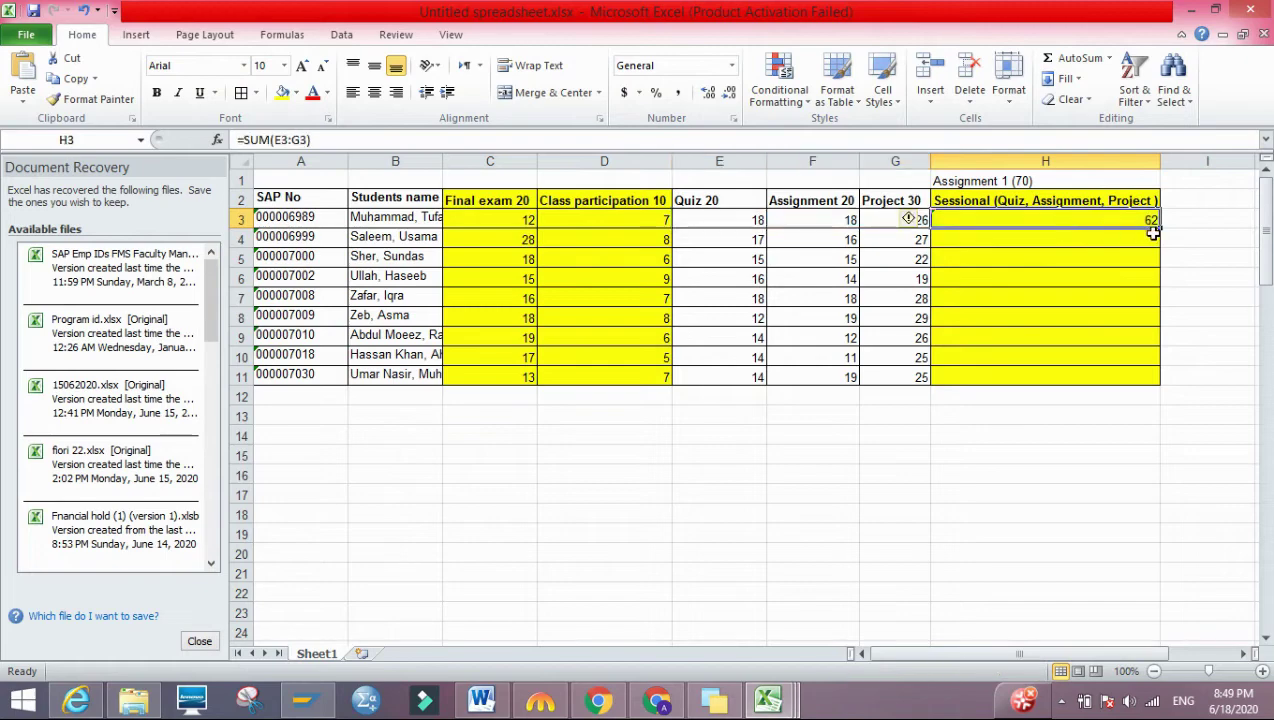
left_click_drag(1153, 232, 1145, 380)
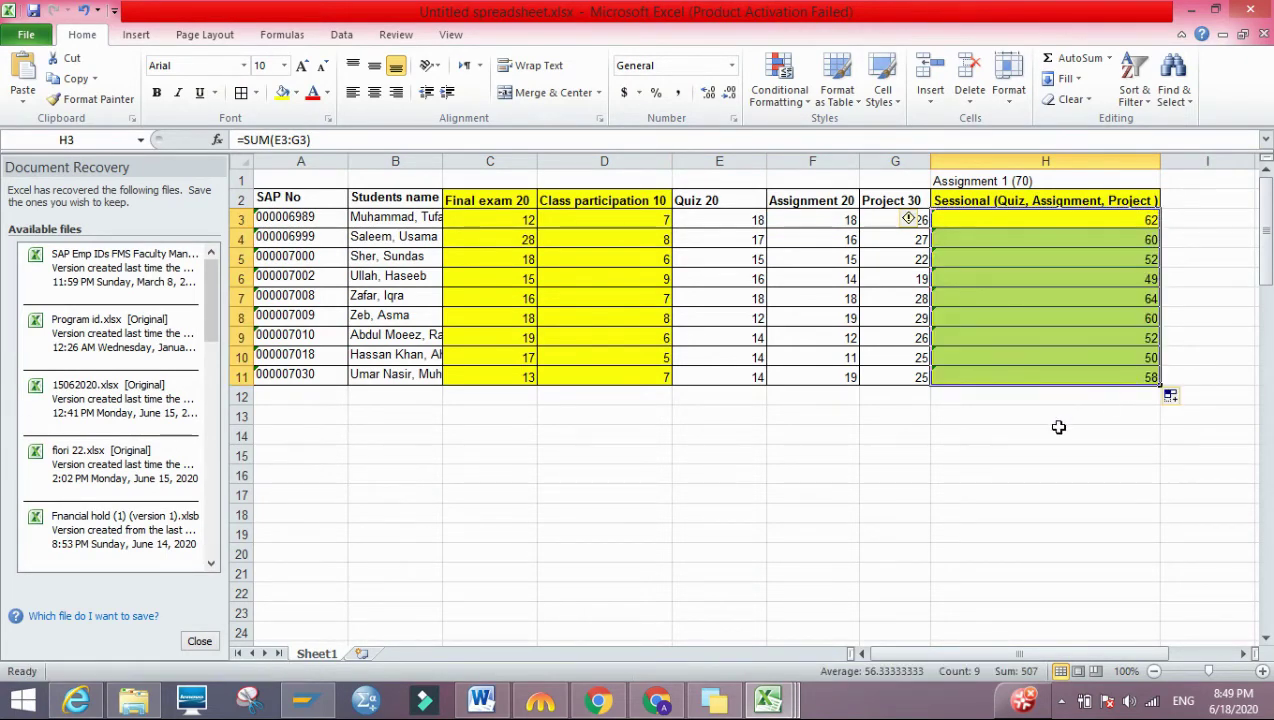
left_click(838, 493)
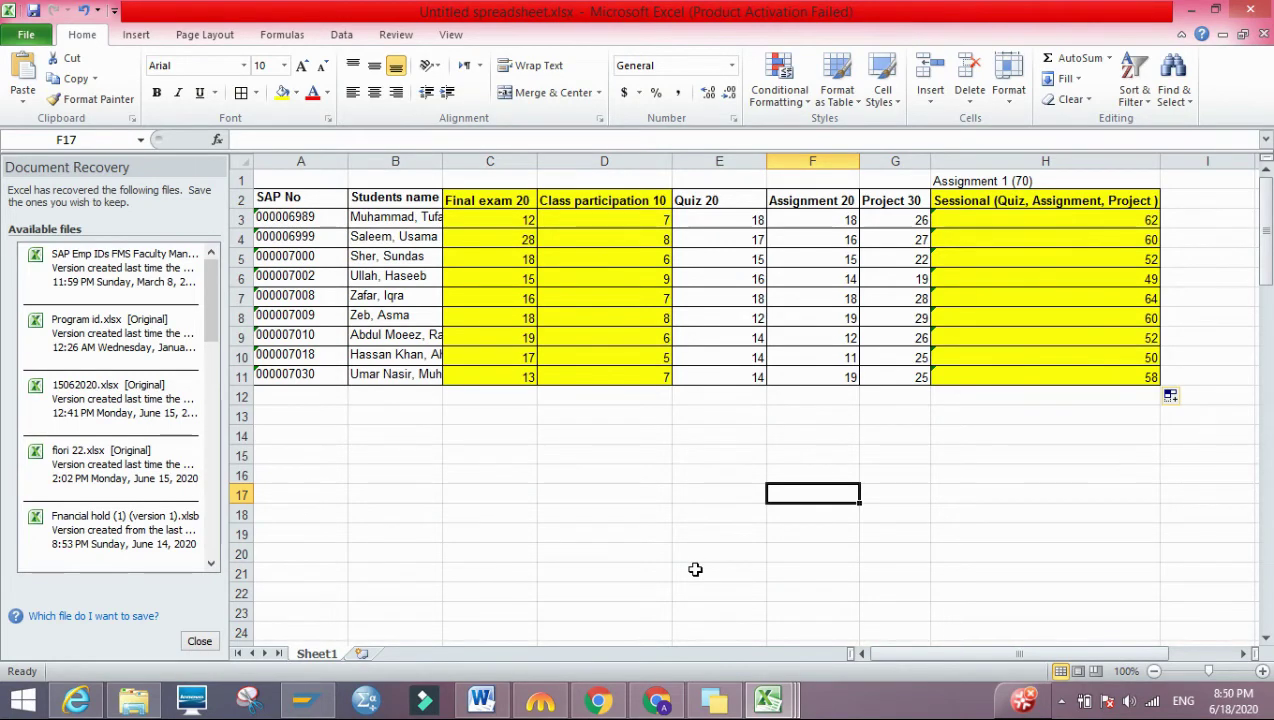
Switch to the Online Grading page in Chrome and open the Final Exam component's student grade list
left_click(656, 699)
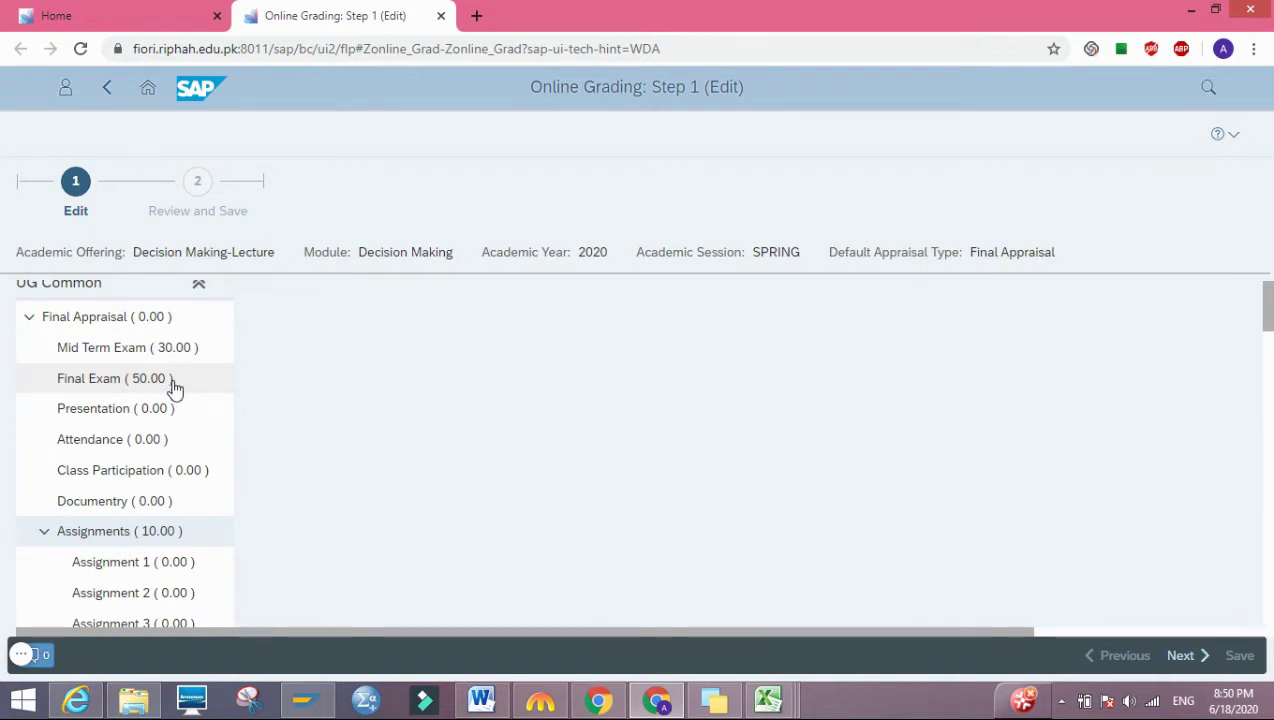
left_click(111, 389)
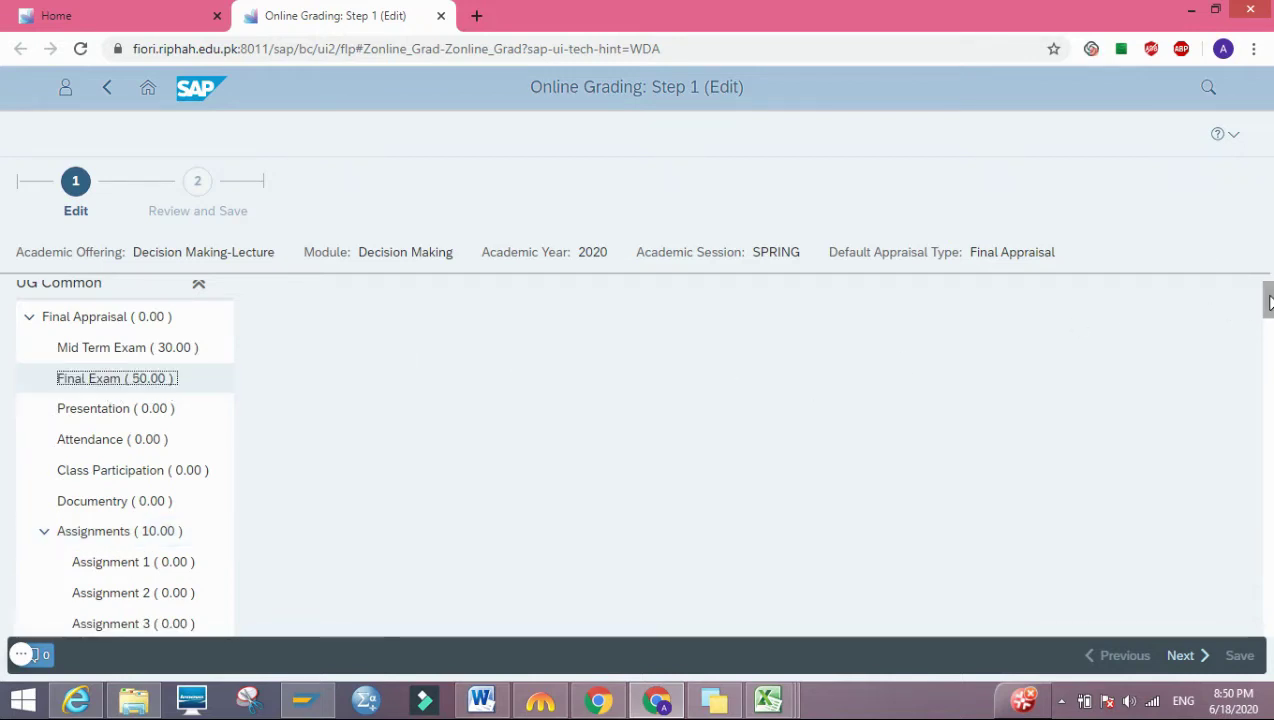
left_click_drag(1268, 302, 1266, 398)
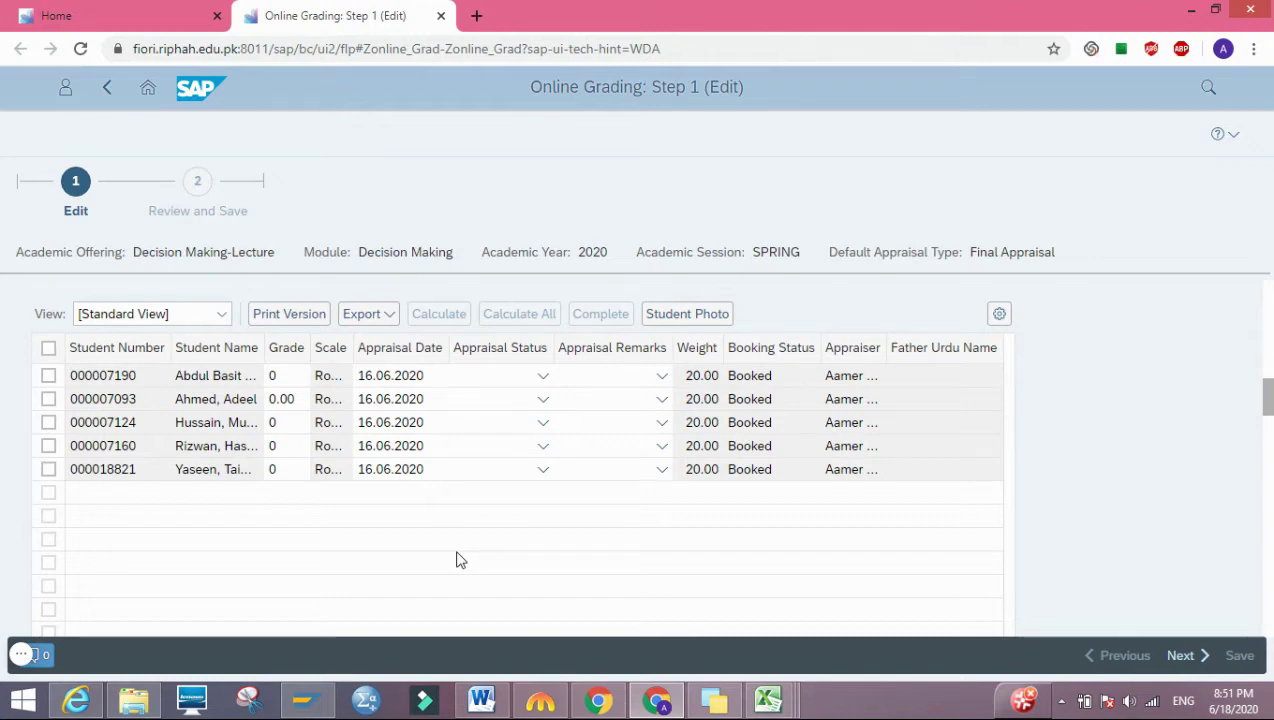
Enter Final Exam grades 18, 16 and 15 for the first three students in the list
left_click(295, 375)
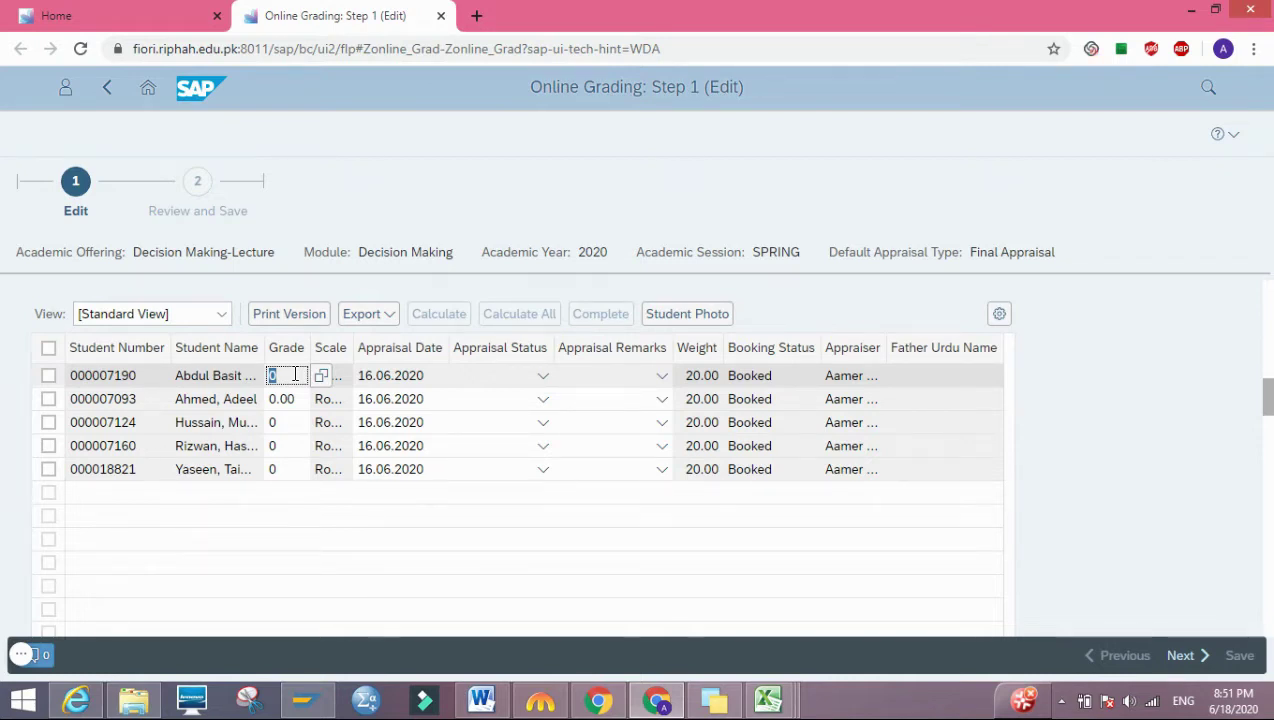
type("18")
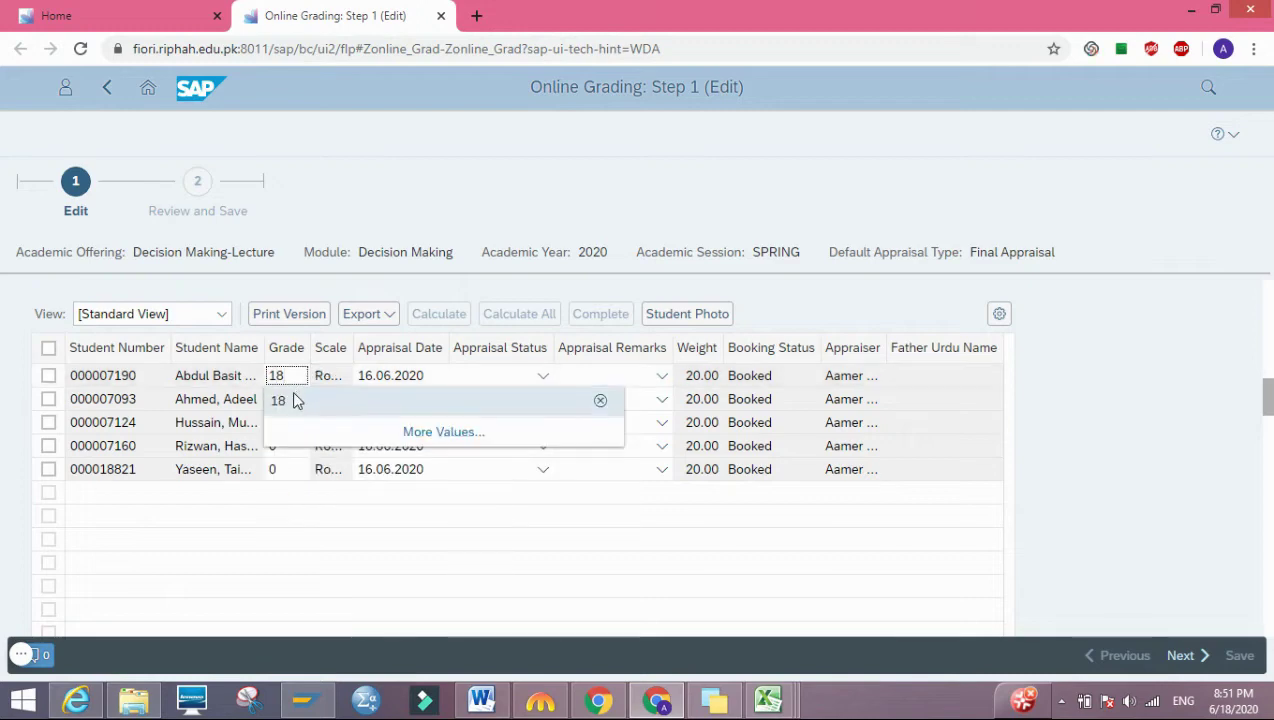
left_click(296, 399)
left_click(296, 399)
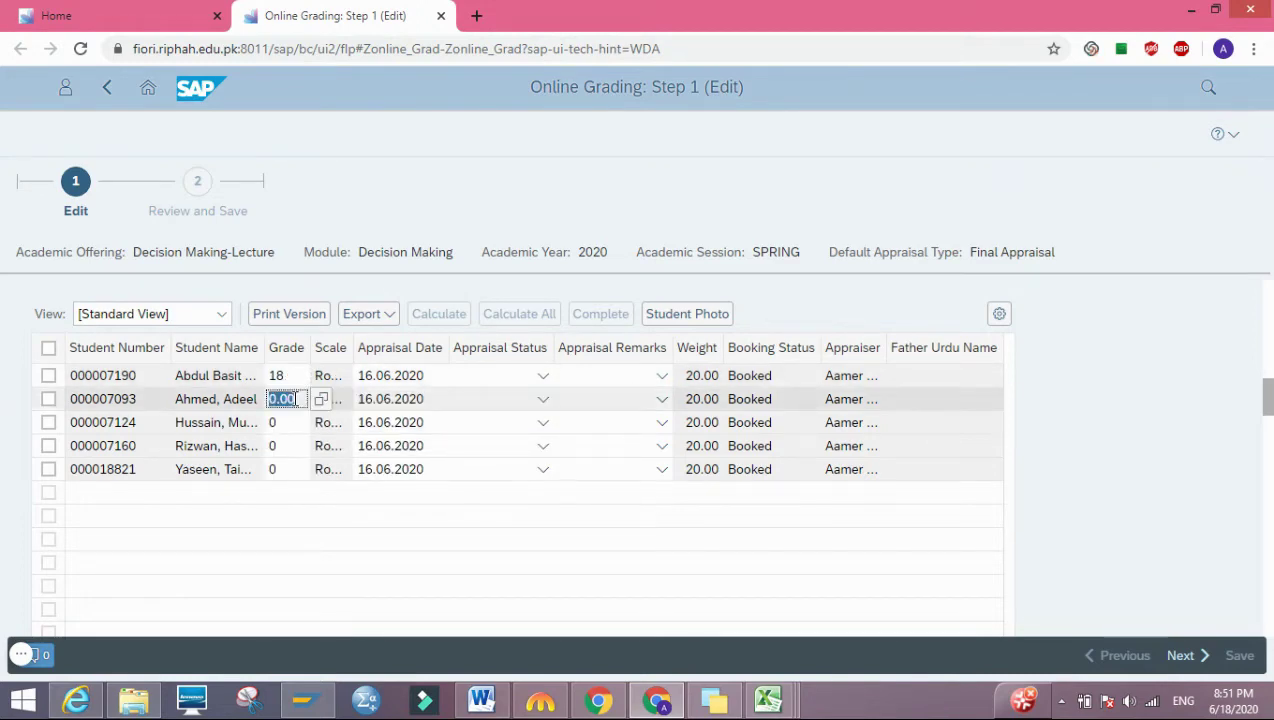
type("16")
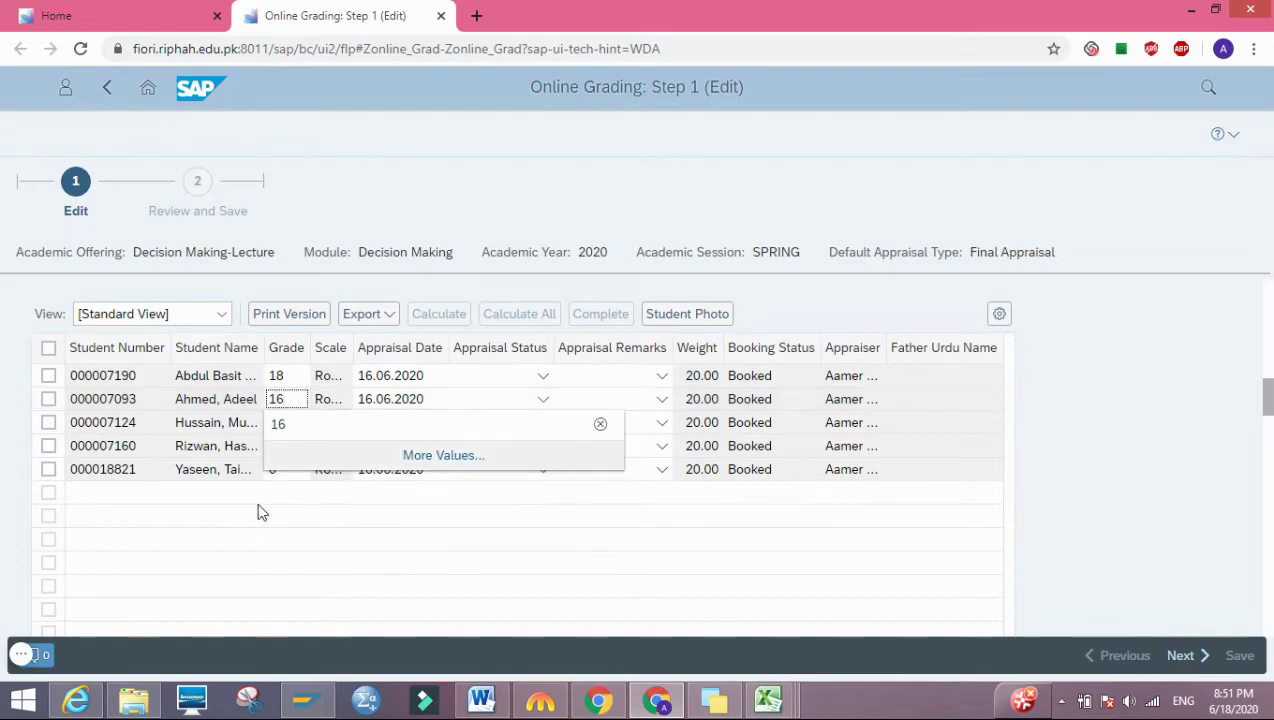
left_click(266, 570)
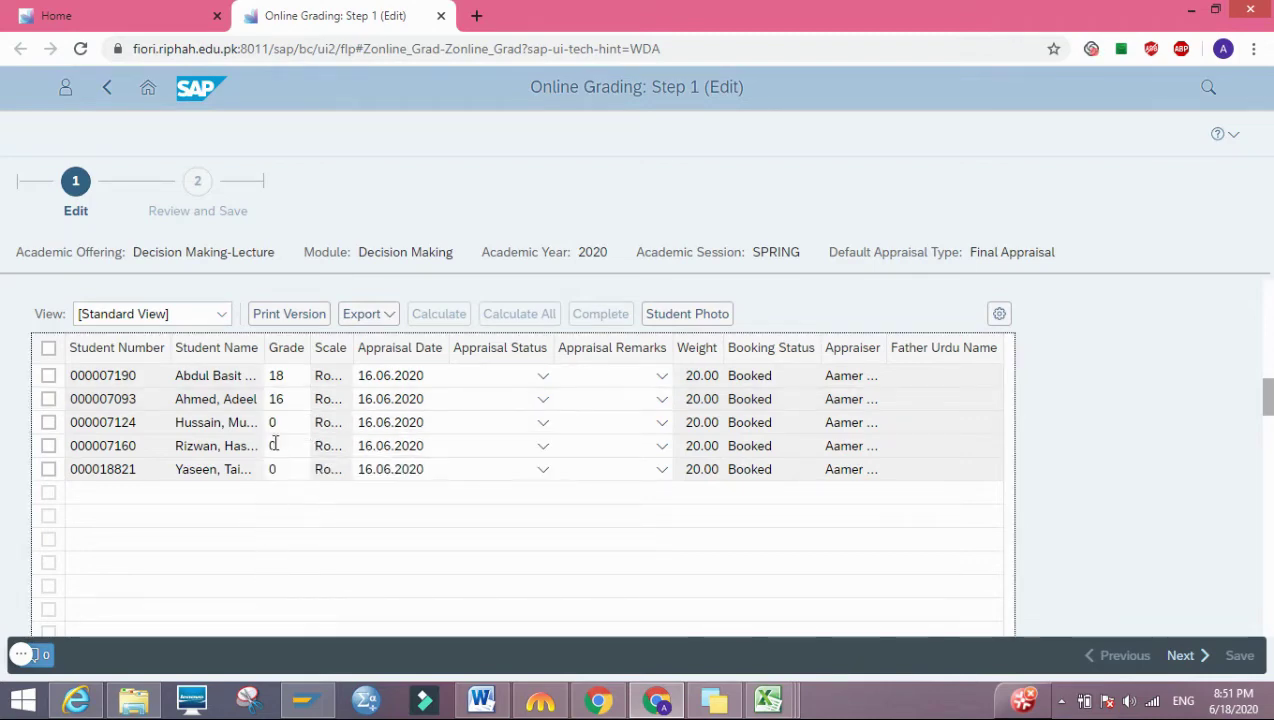
left_click(287, 421)
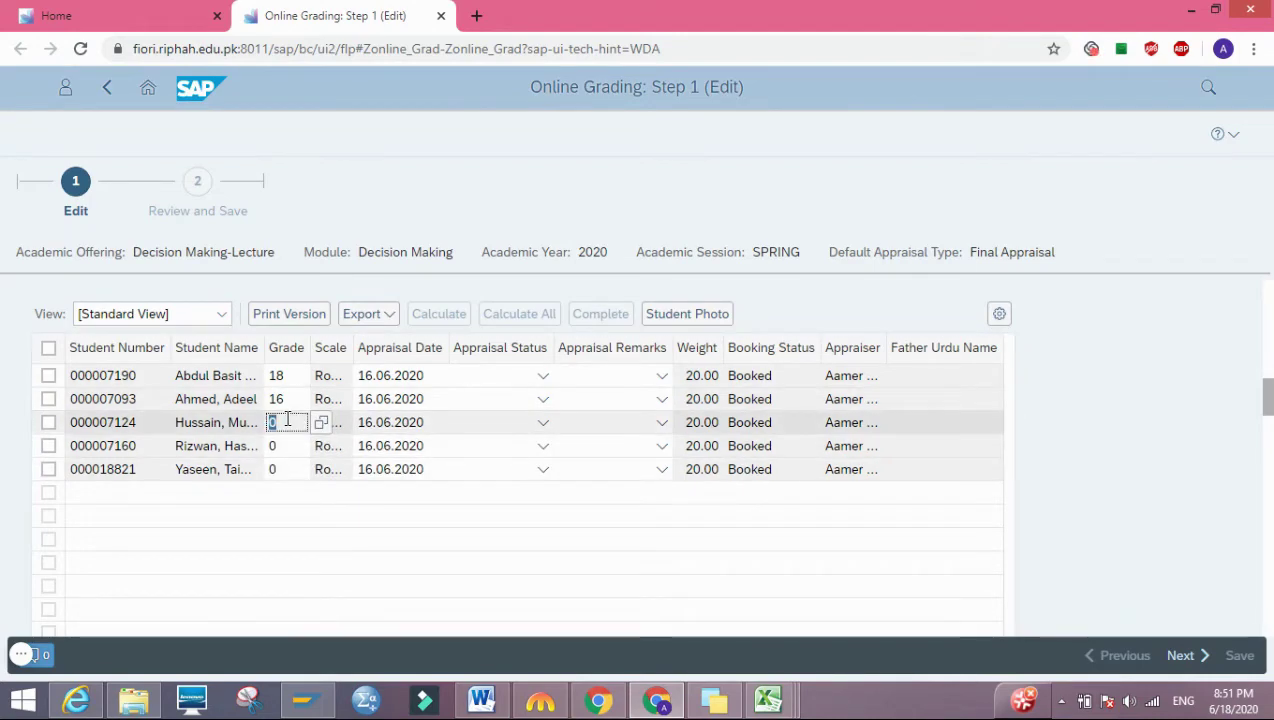
type("15")
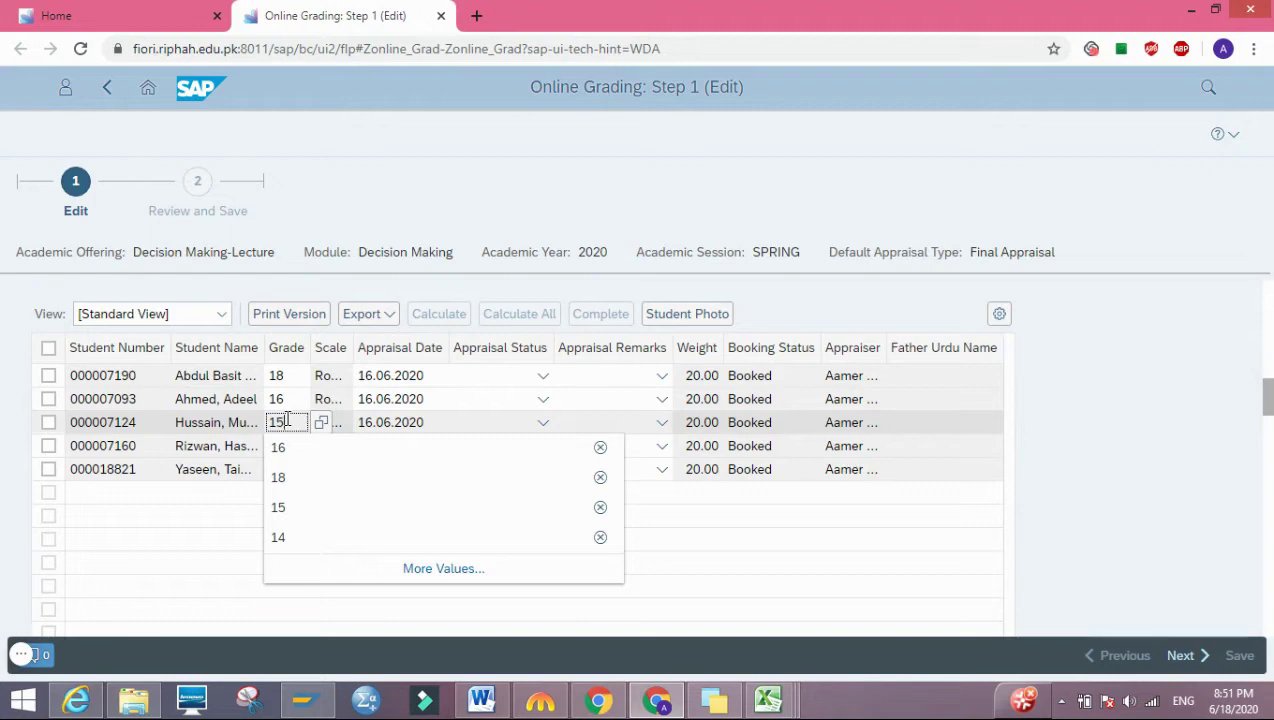
left_click(241, 535)
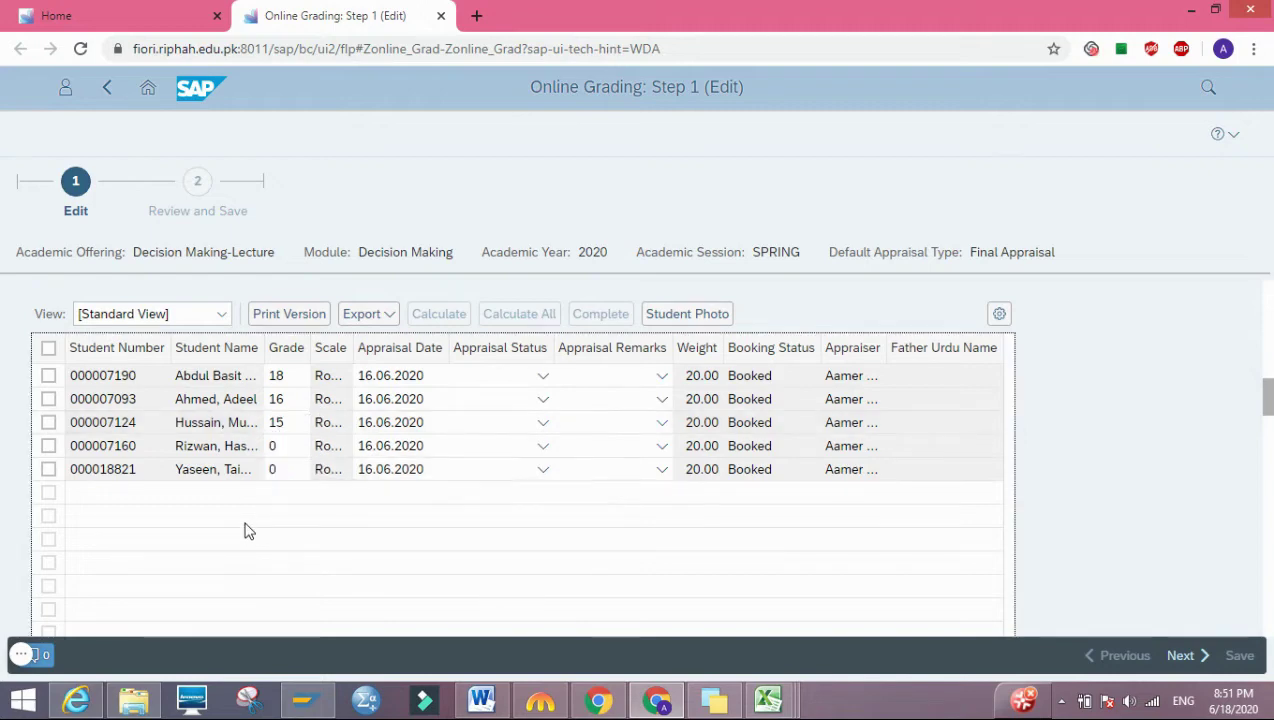
Enter Final Exam grades 0.00 and 14 for the fourth and fifth students, and save the reviewed appraisals
left_click(295, 446)
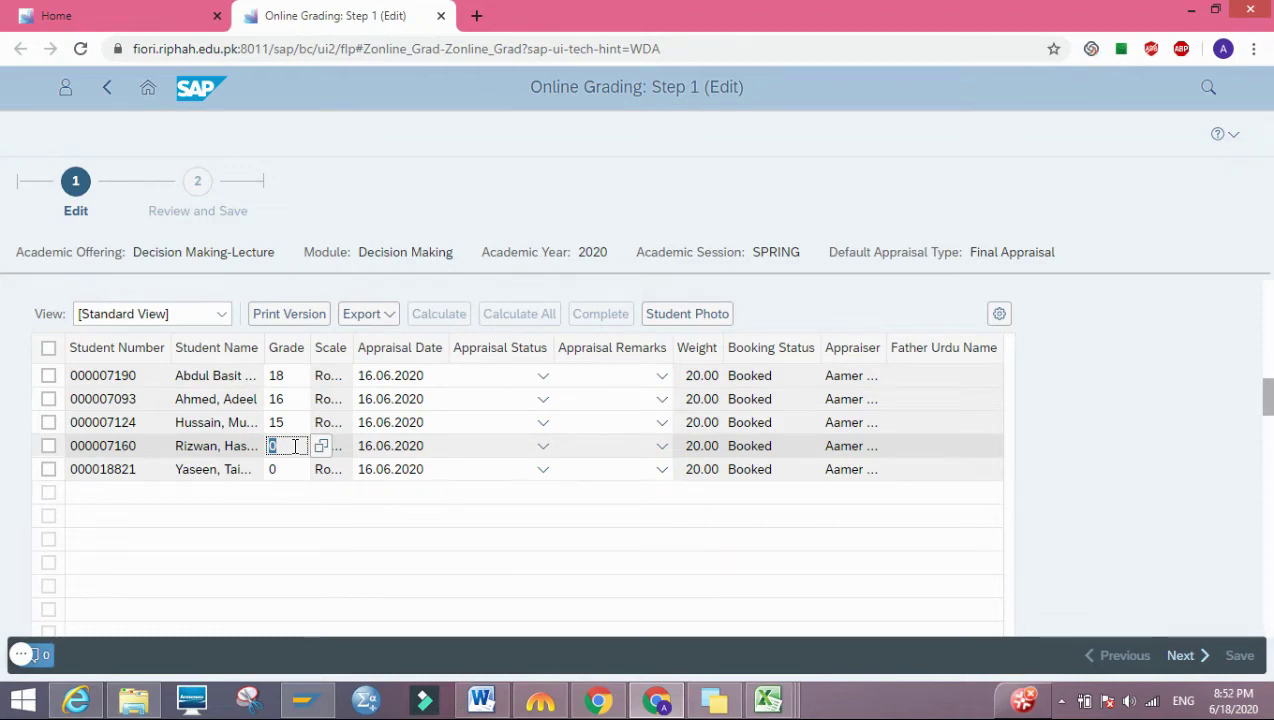
type("0")
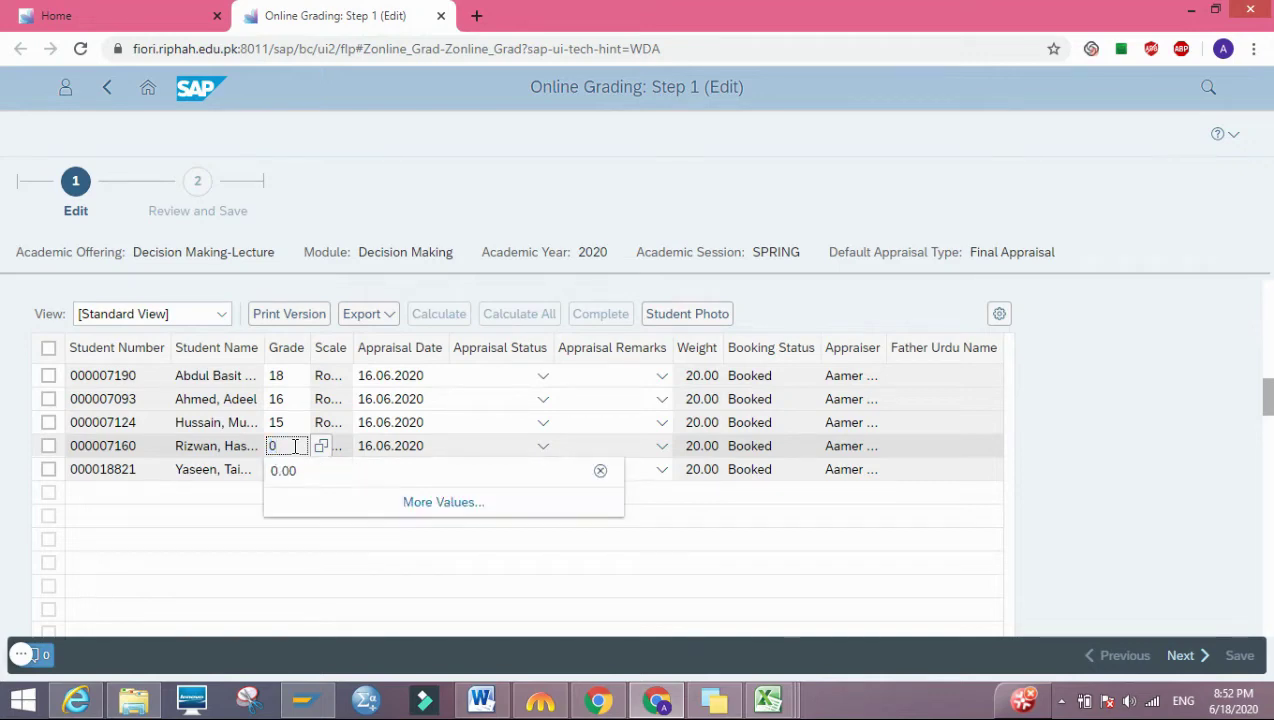
type(".00")
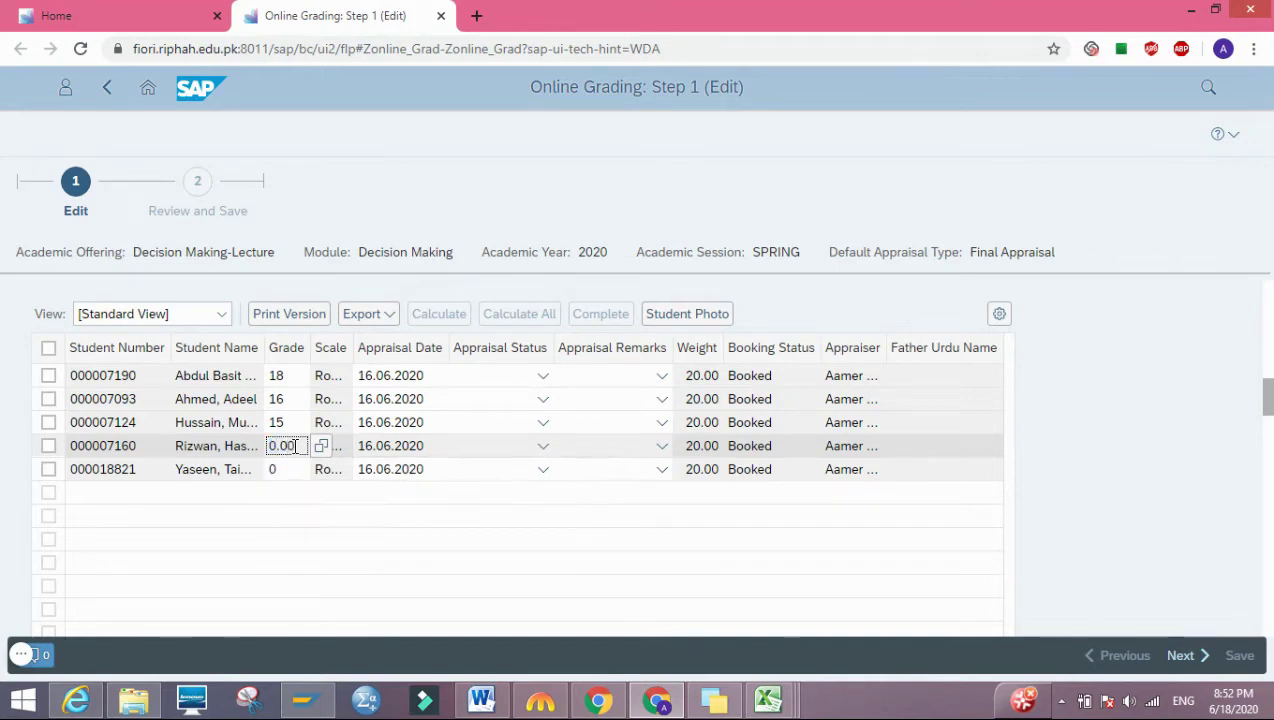
left_click(250, 566)
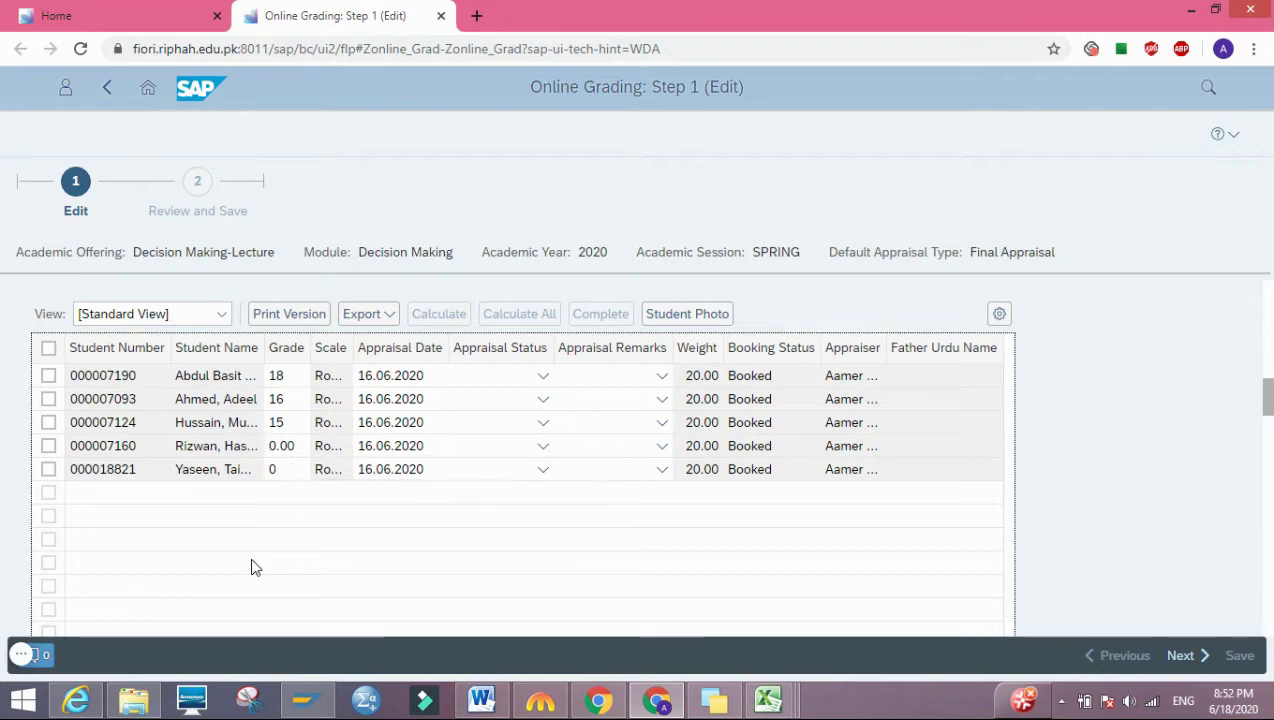
left_click(296, 470)
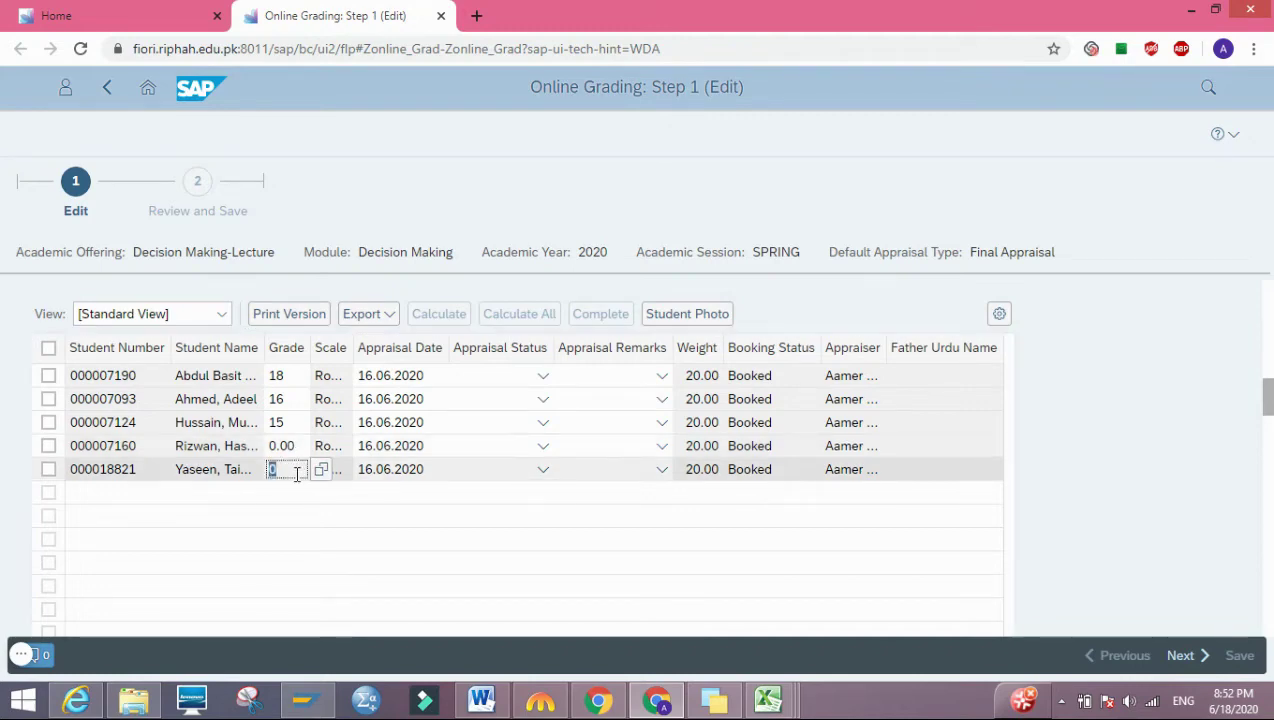
type("14")
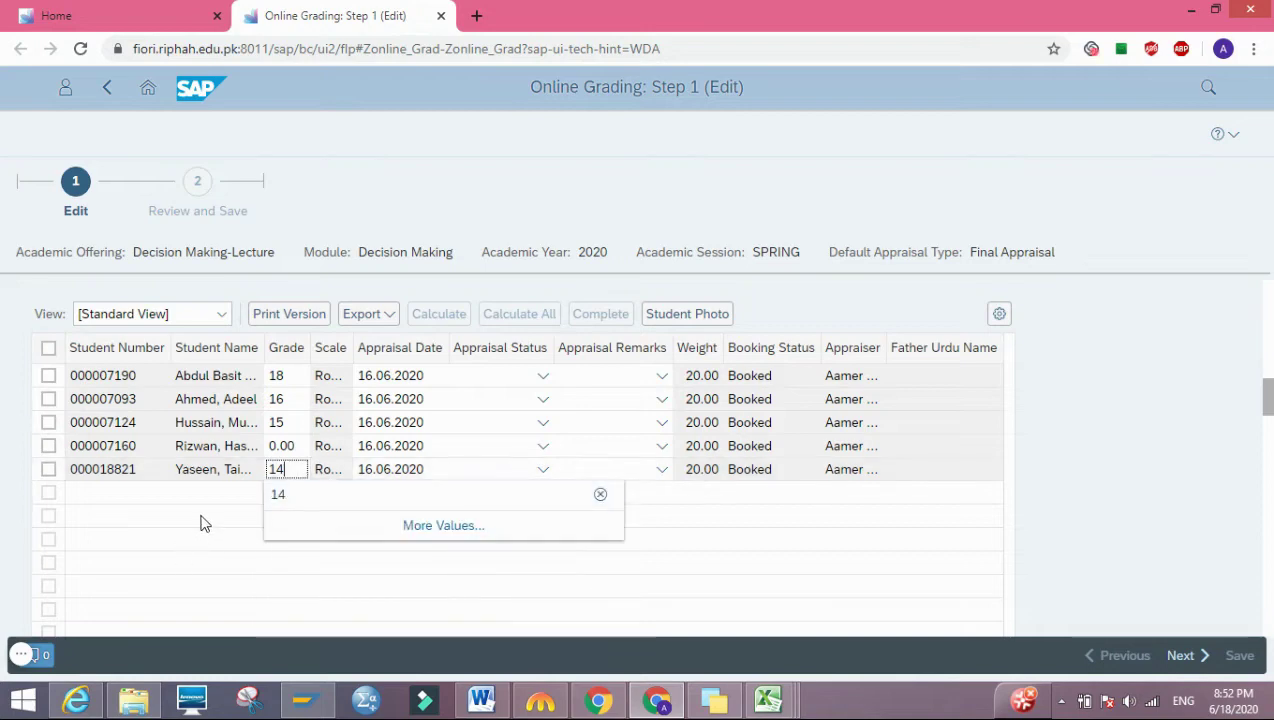
left_click(200, 522)
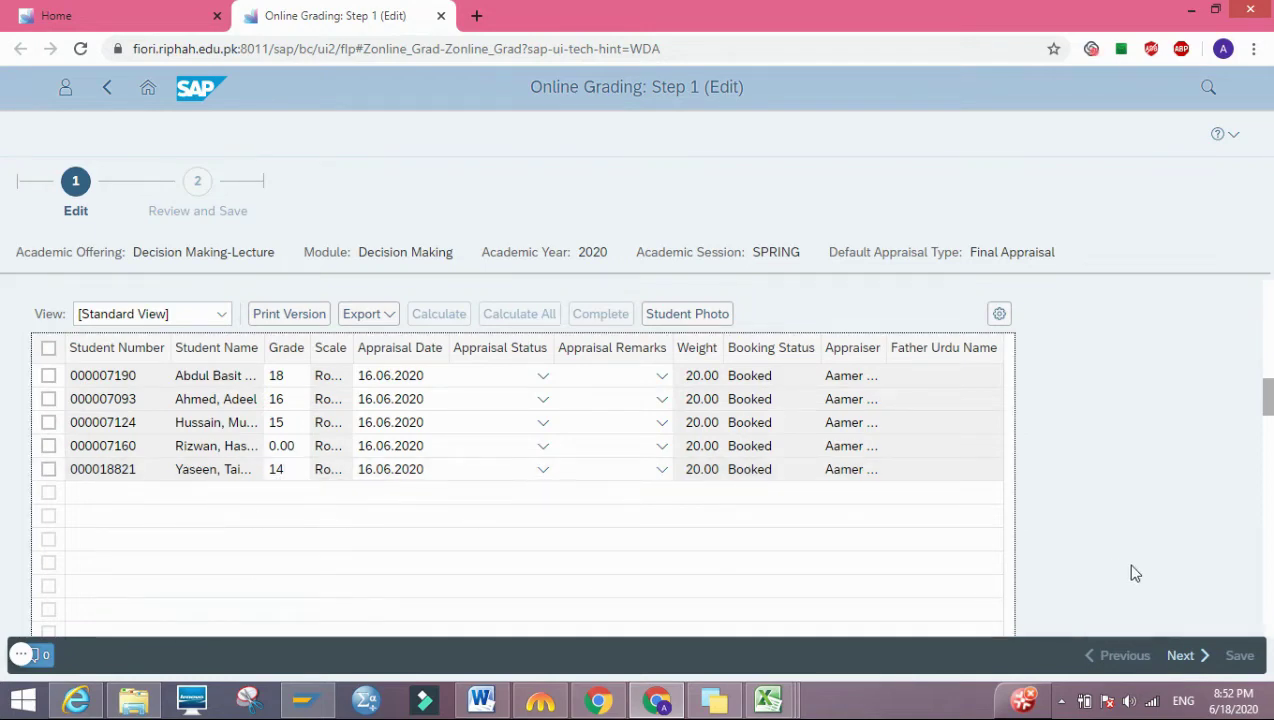
left_click(1180, 656)
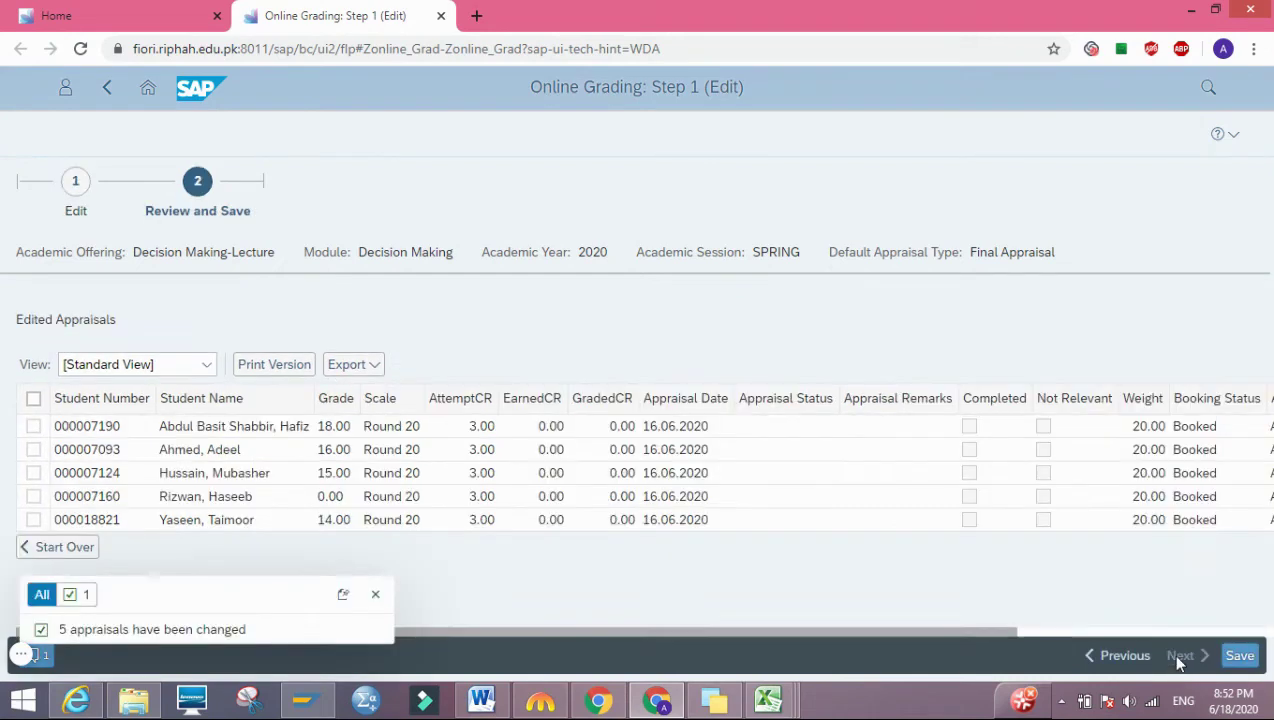
left_click(1238, 656)
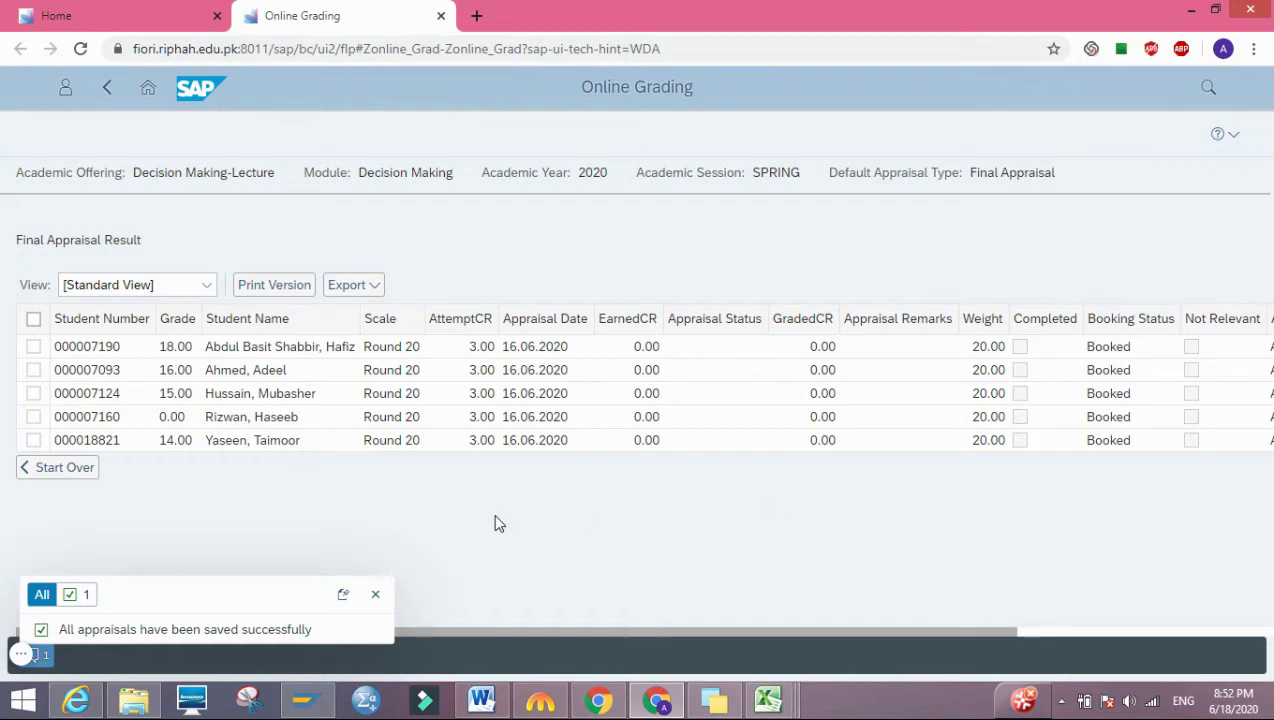
Start over with the second Decision Making-Lecture offering and open the Class Participation component's student grade list
left_click(65, 468)
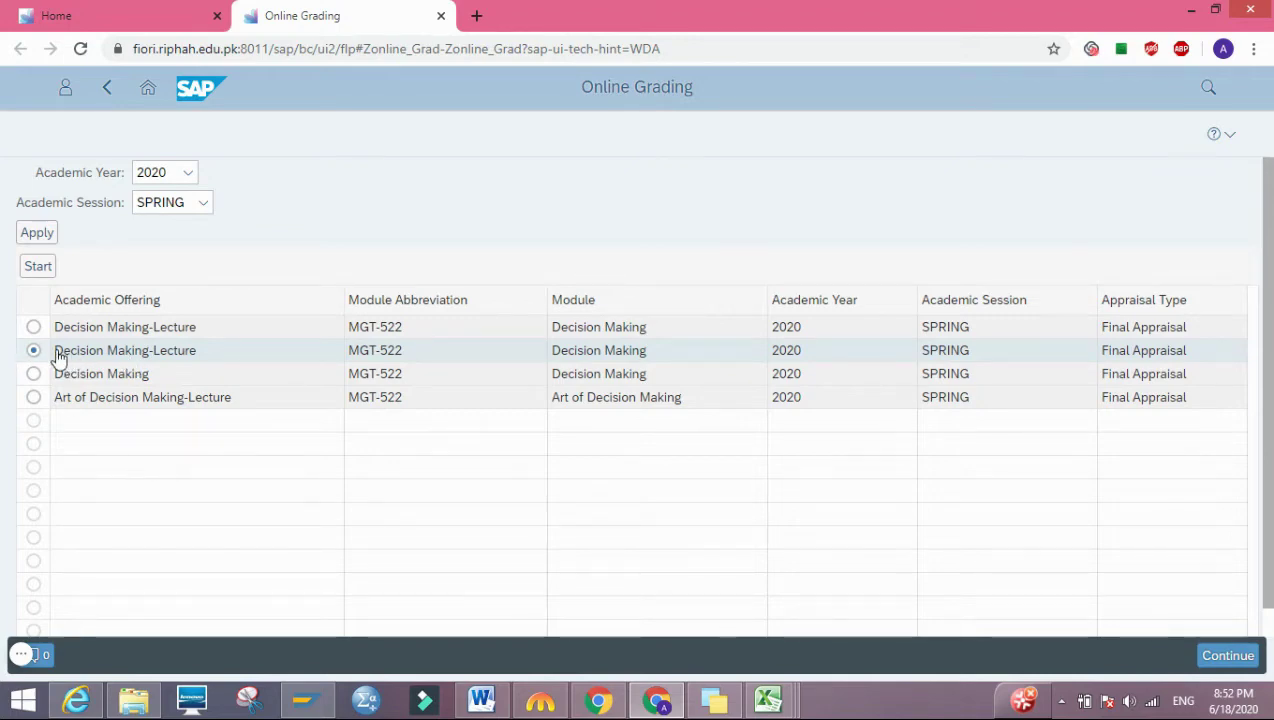
left_click(38, 268)
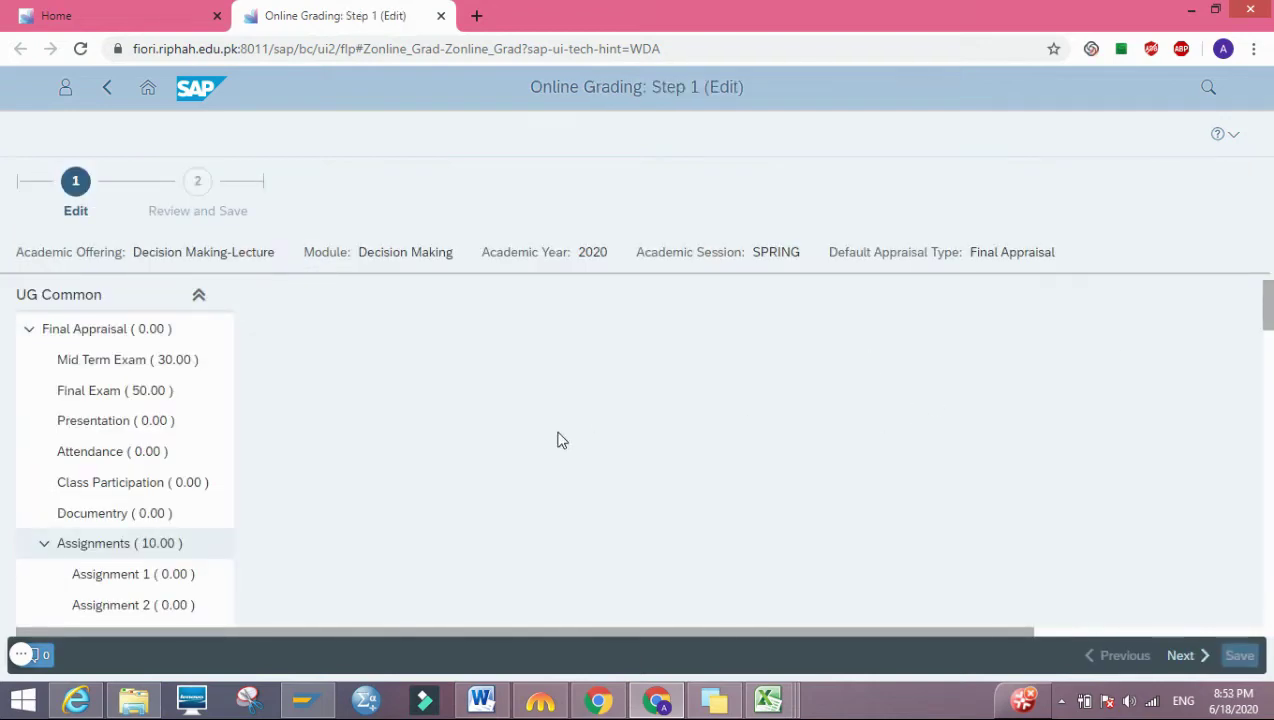
left_click(116, 492)
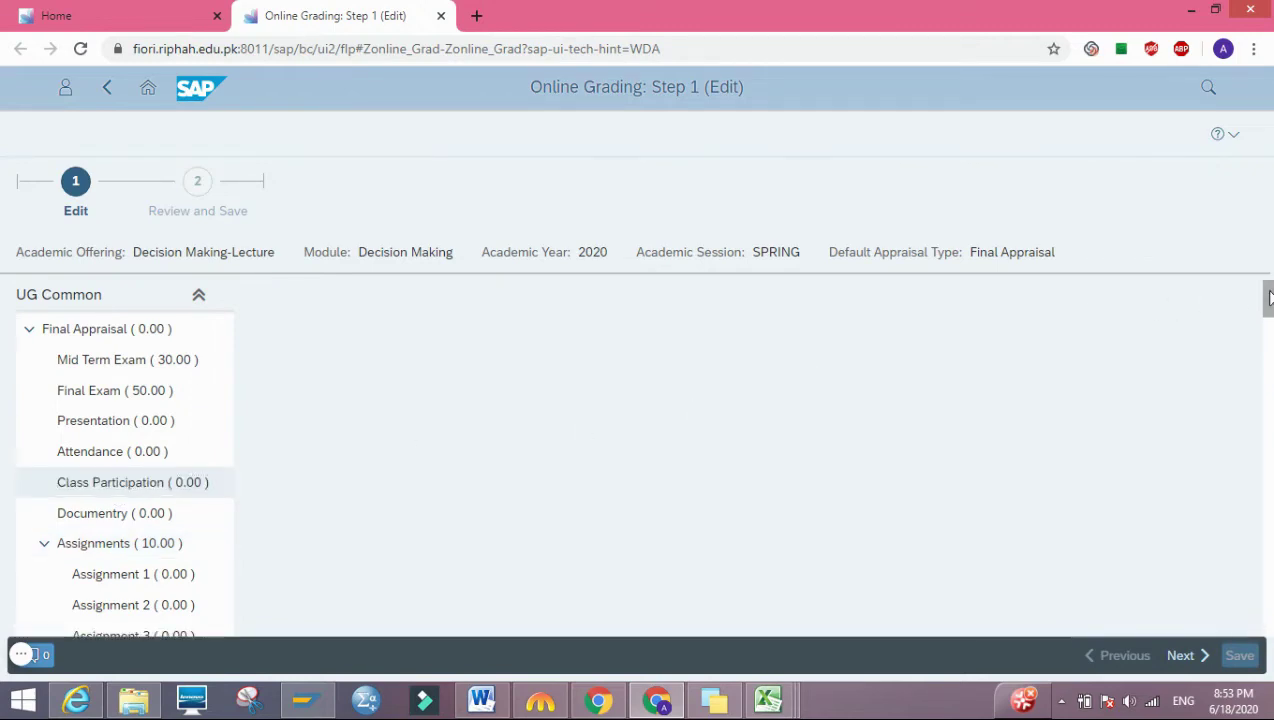
left_click_drag(1268, 296, 1268, 400)
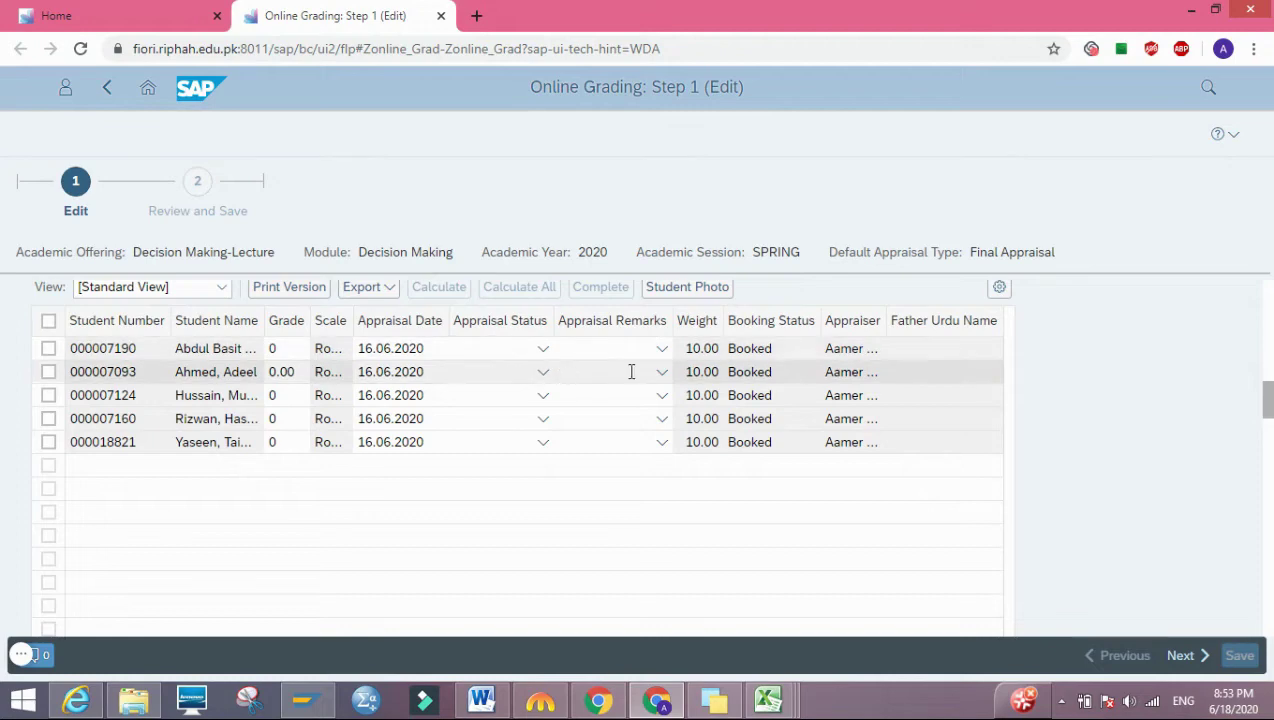
Enter Class Participation grades 8, 7 and 9 for the first three students in the list
double_click(296, 348)
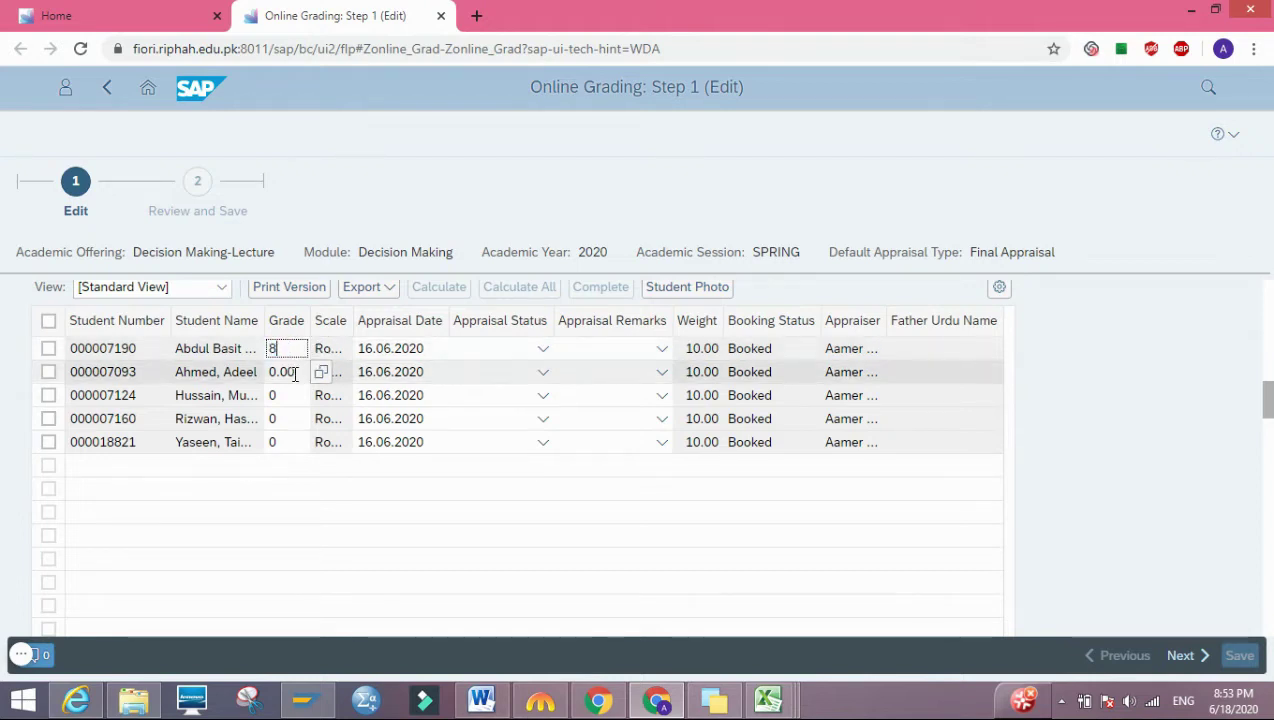
double_click(296, 372)
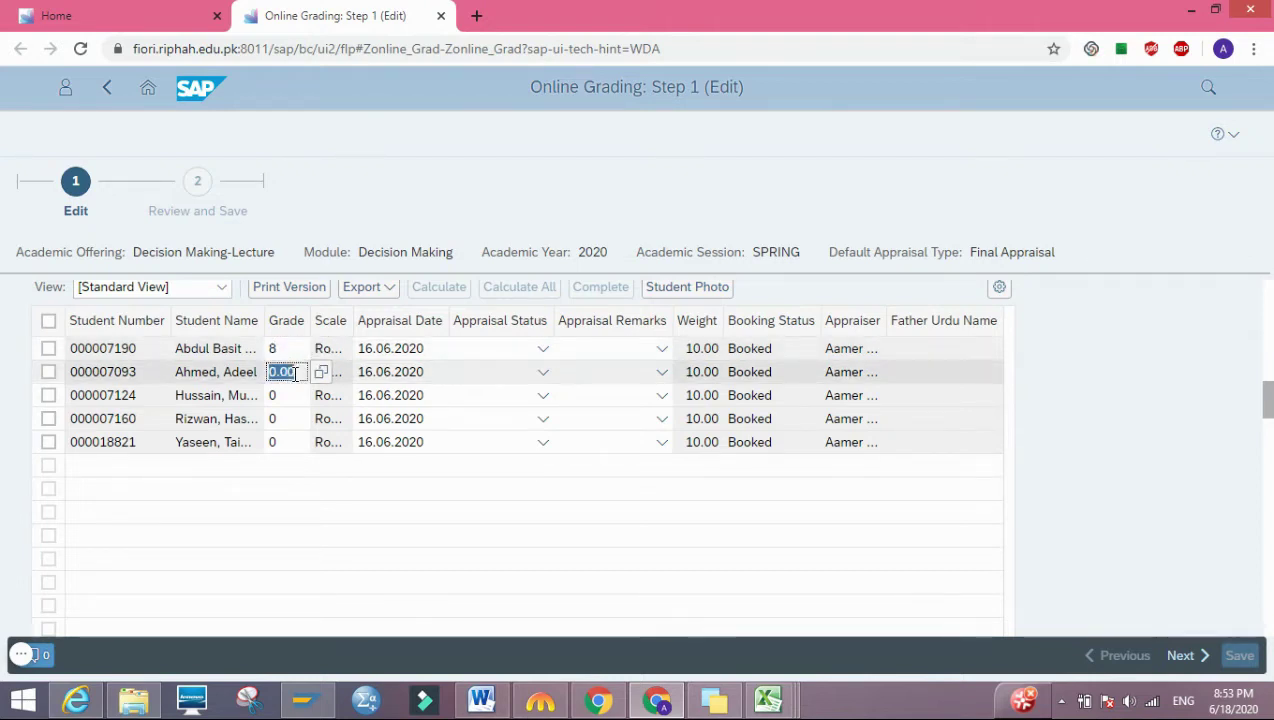
type("7")
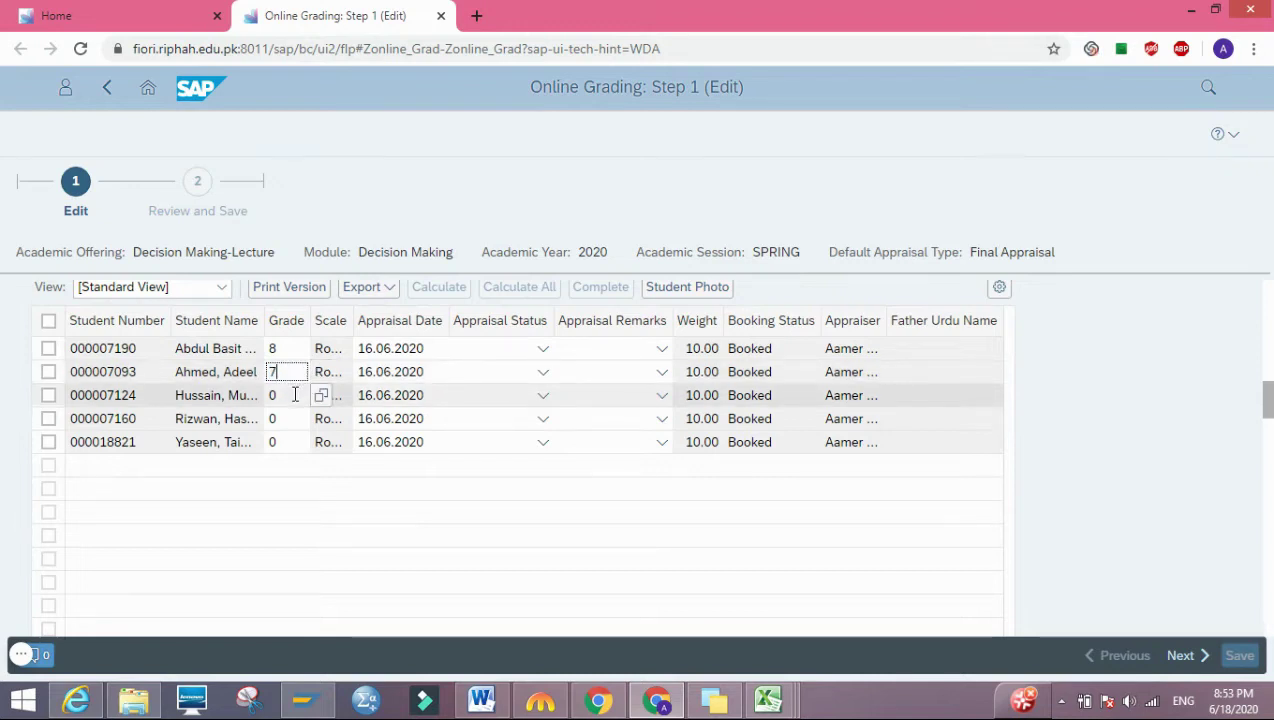
double_click(295, 395)
type("9")
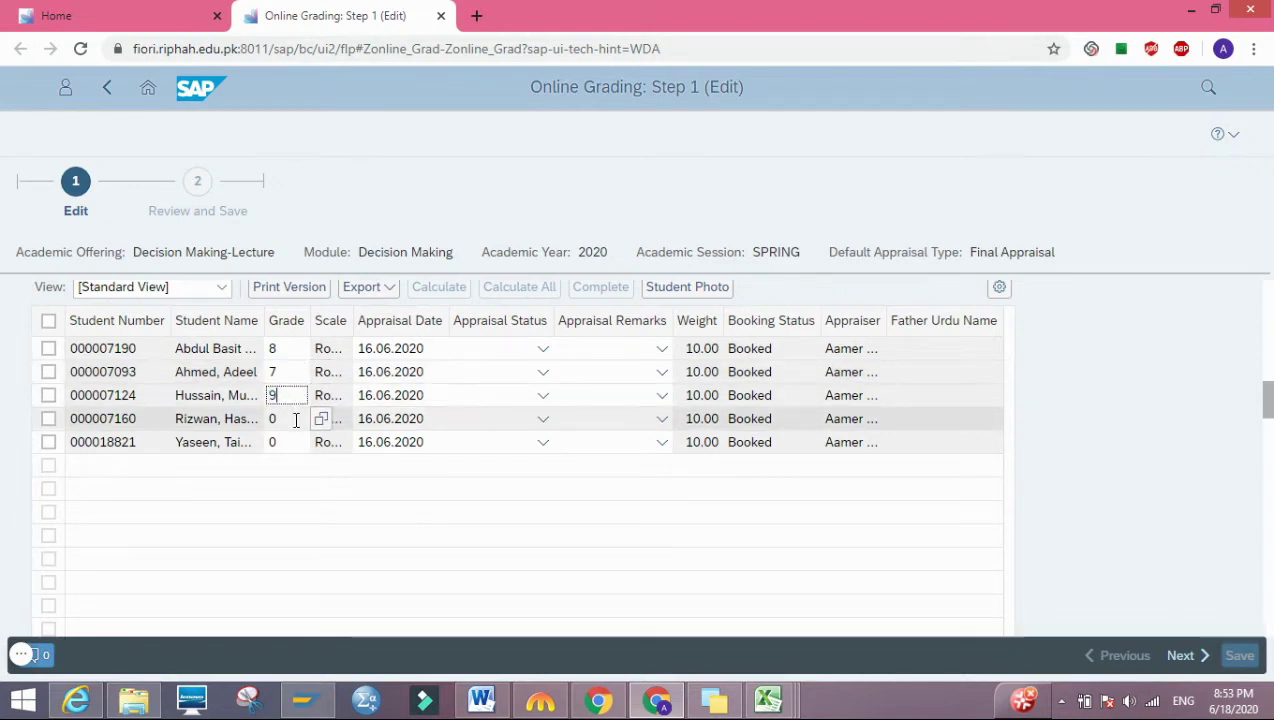
Enter Class Participation grades 7 and 0.00 for the fourth and fifth students, and save the reviewed appraisals
double_click(296, 419)
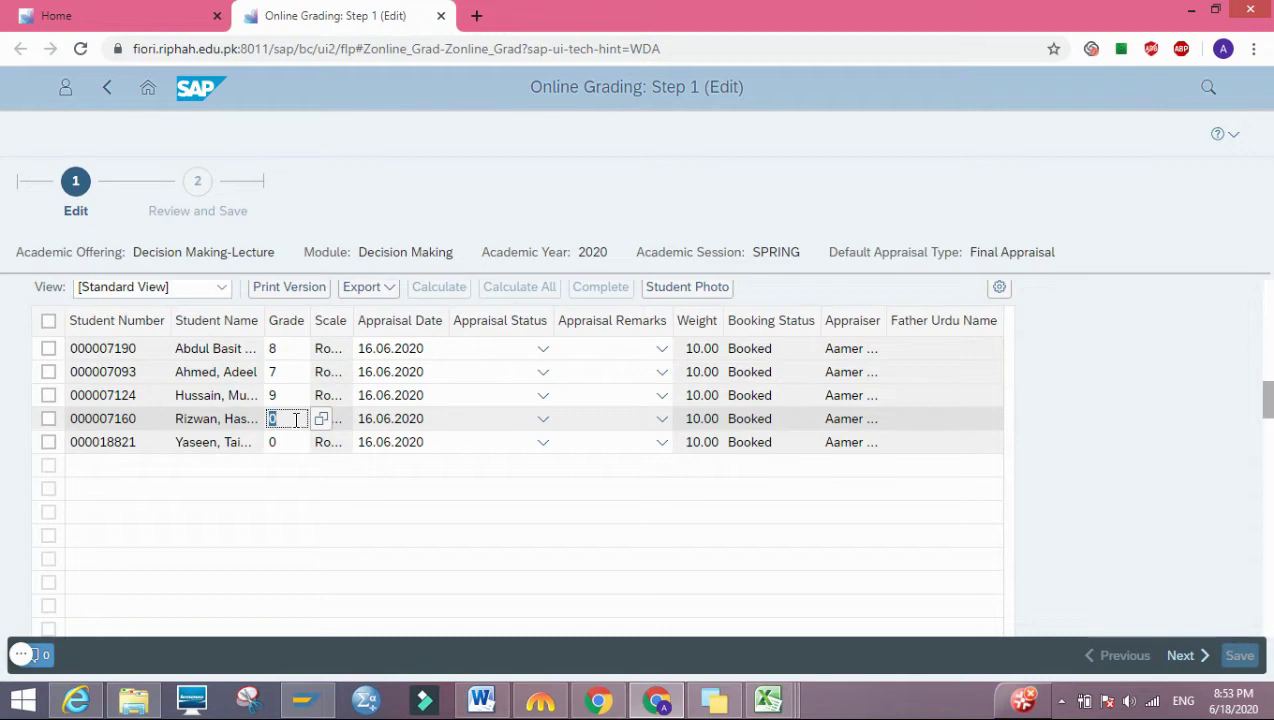
type("7")
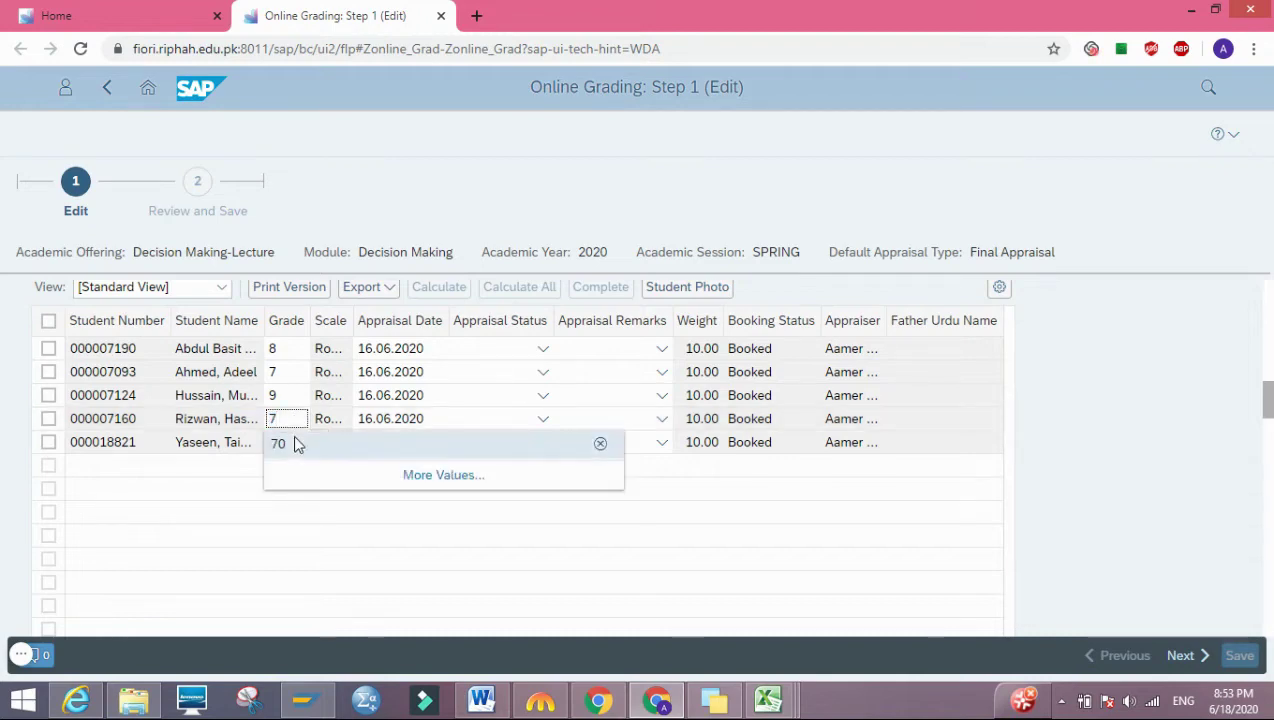
left_click(279, 524)
double_click(285, 441)
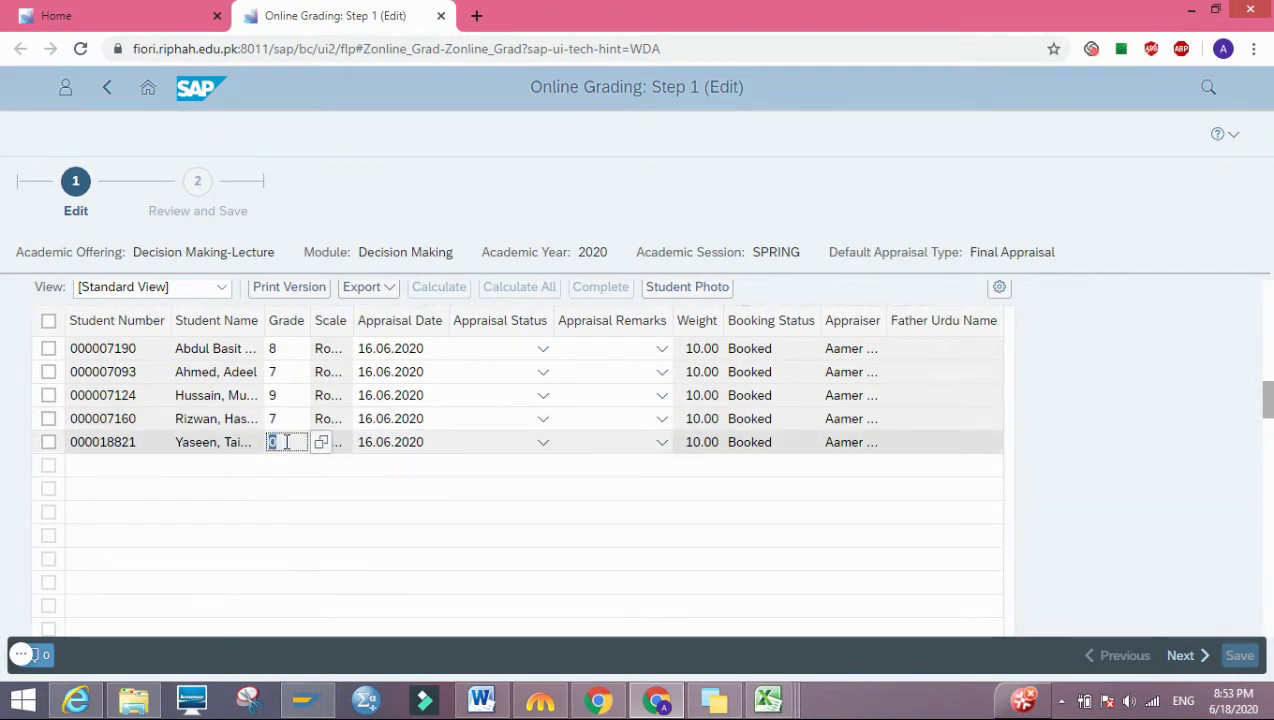
type("0.00")
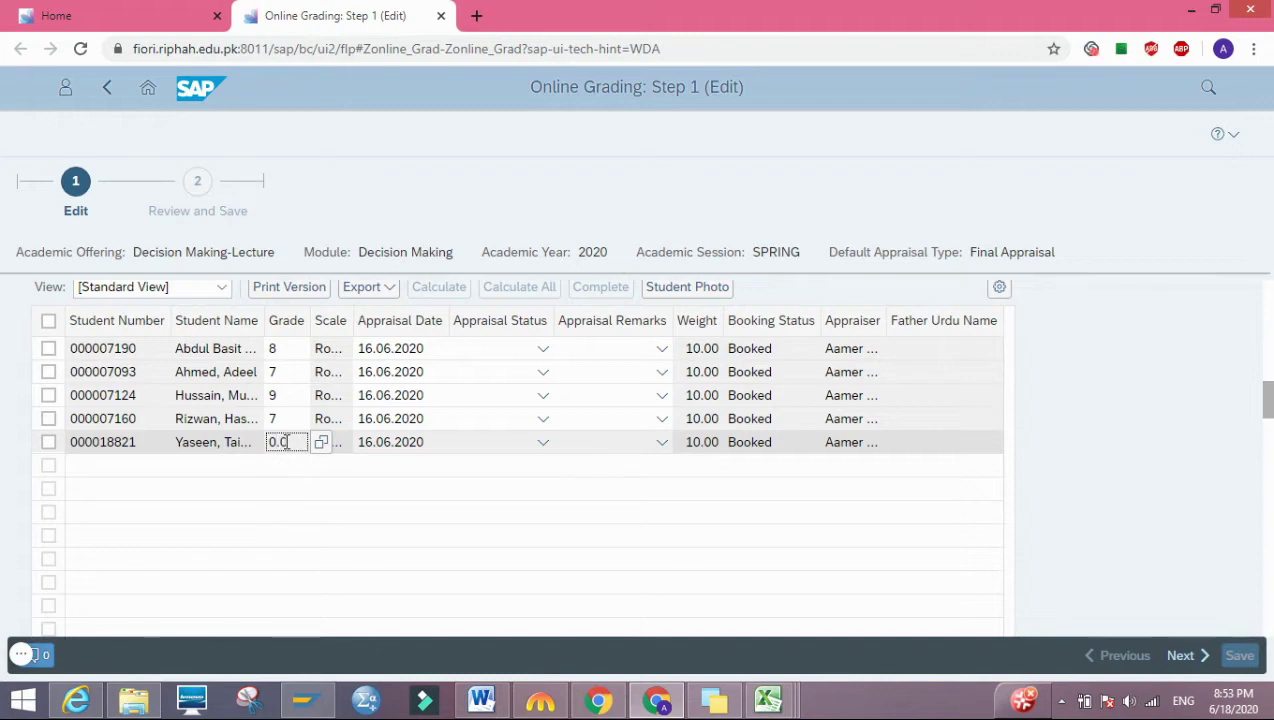
left_click(725, 526)
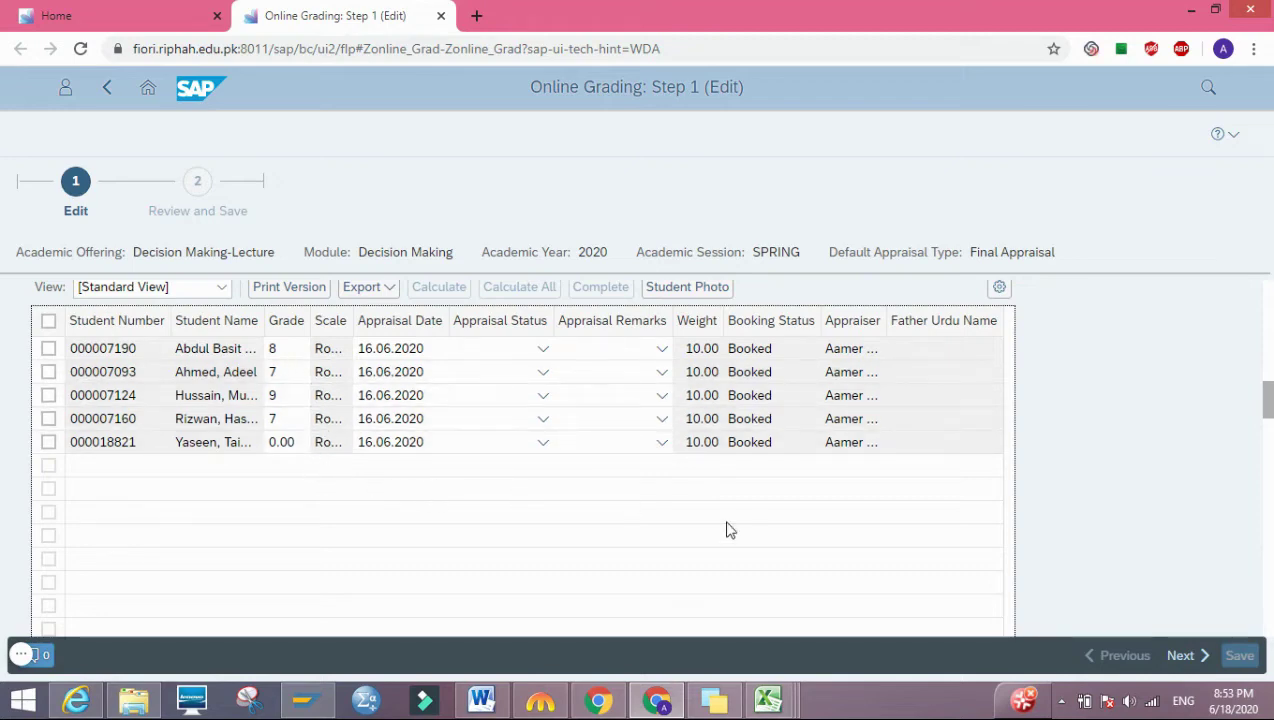
left_click(1181, 658)
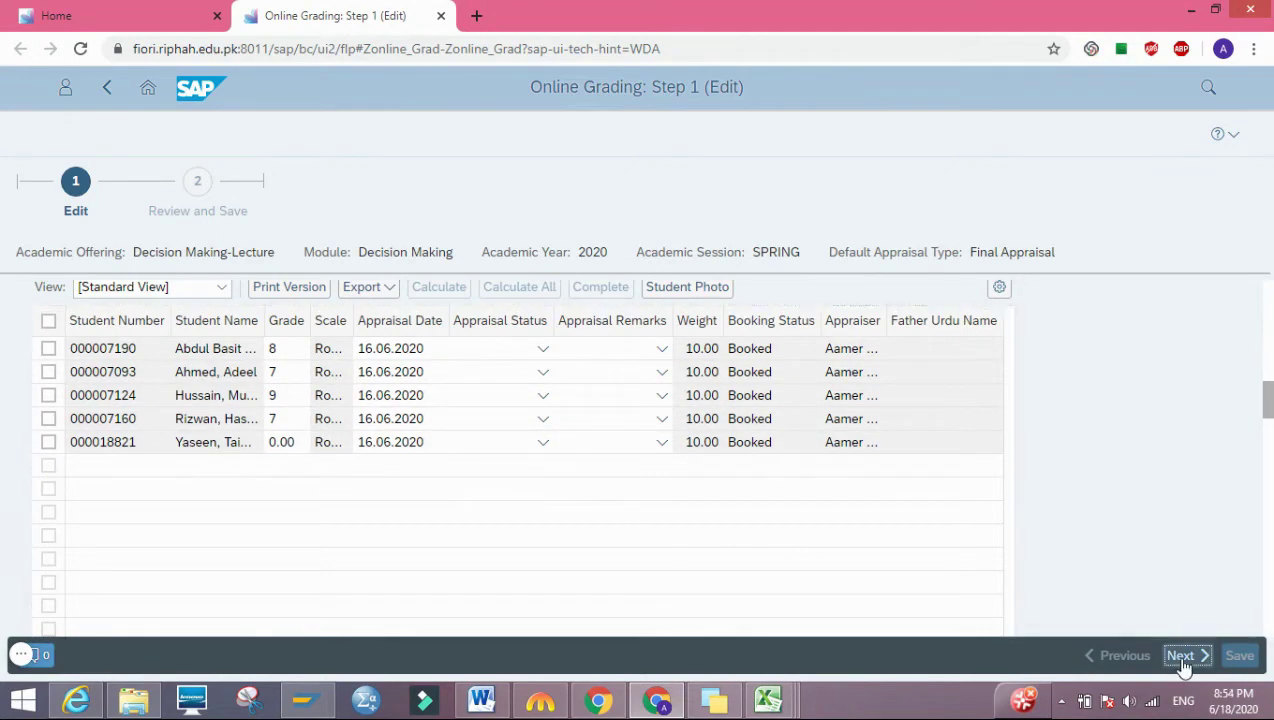
left_click(1238, 657)
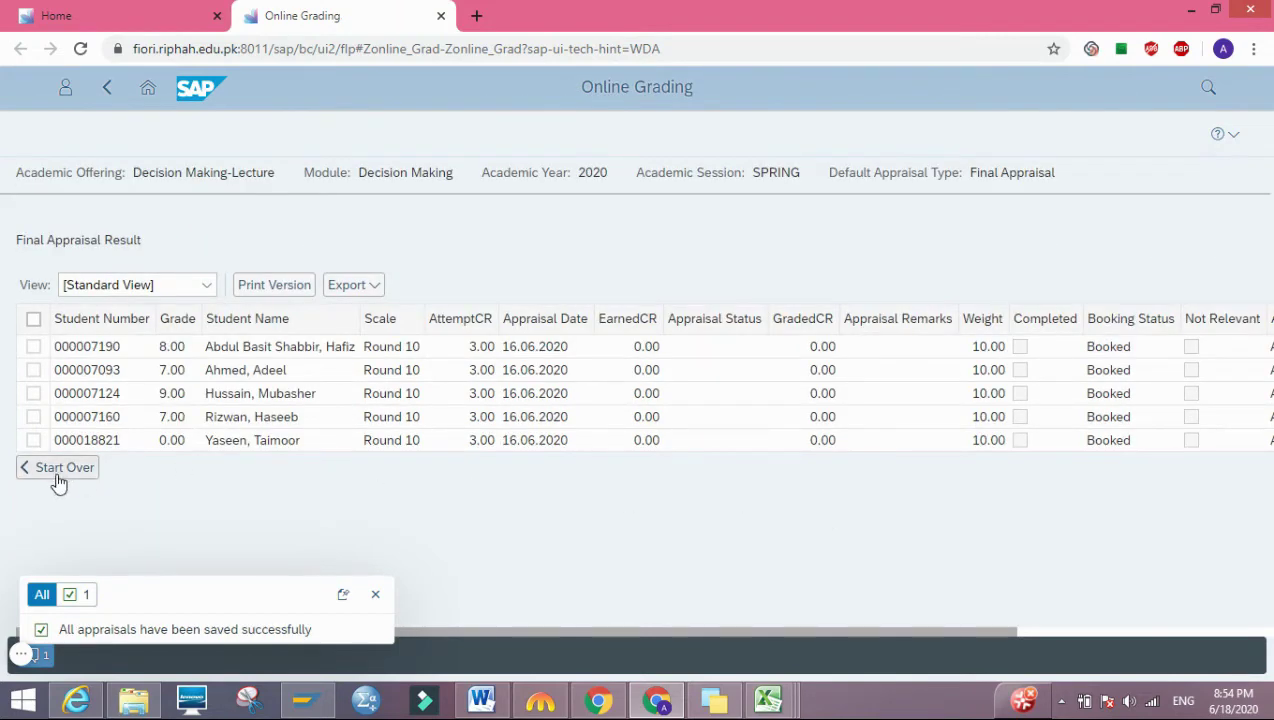
Start over with the second Decision Making-Lecture offering and open the Assignment 1 component's student grade list
left_click(57, 470)
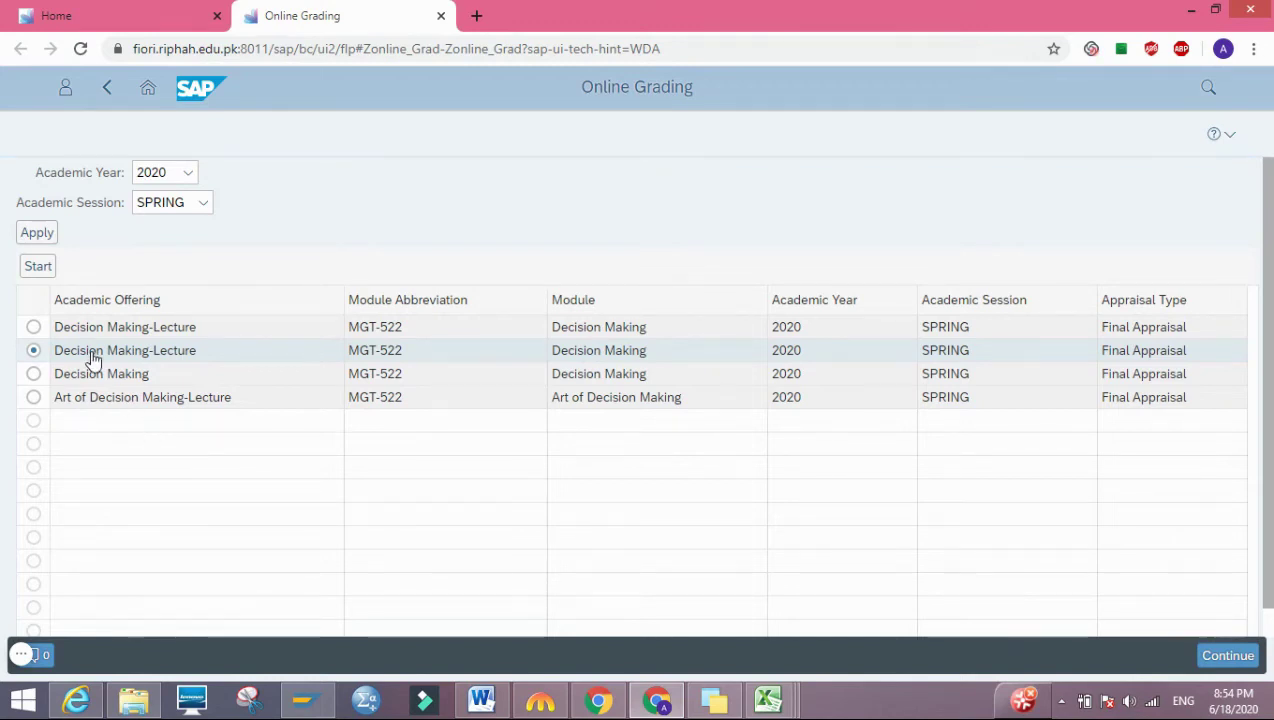
left_click(38, 267)
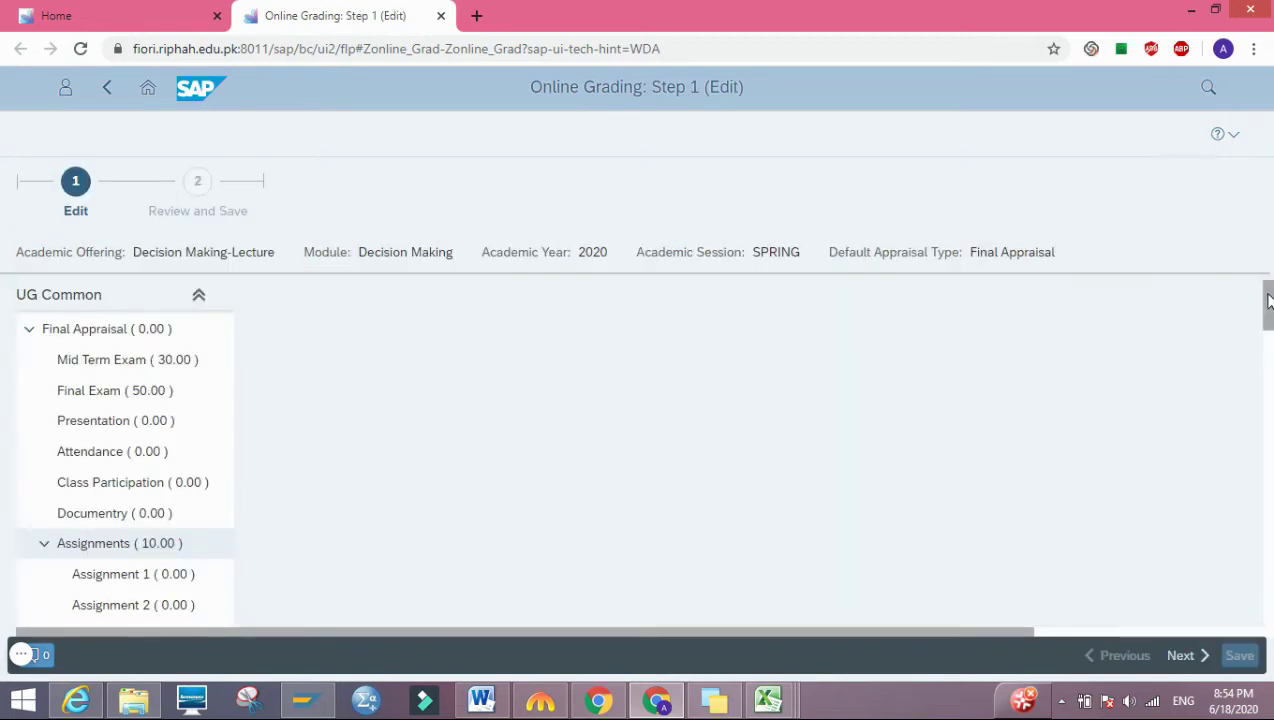
left_click_drag(1266, 308, 1266, 336)
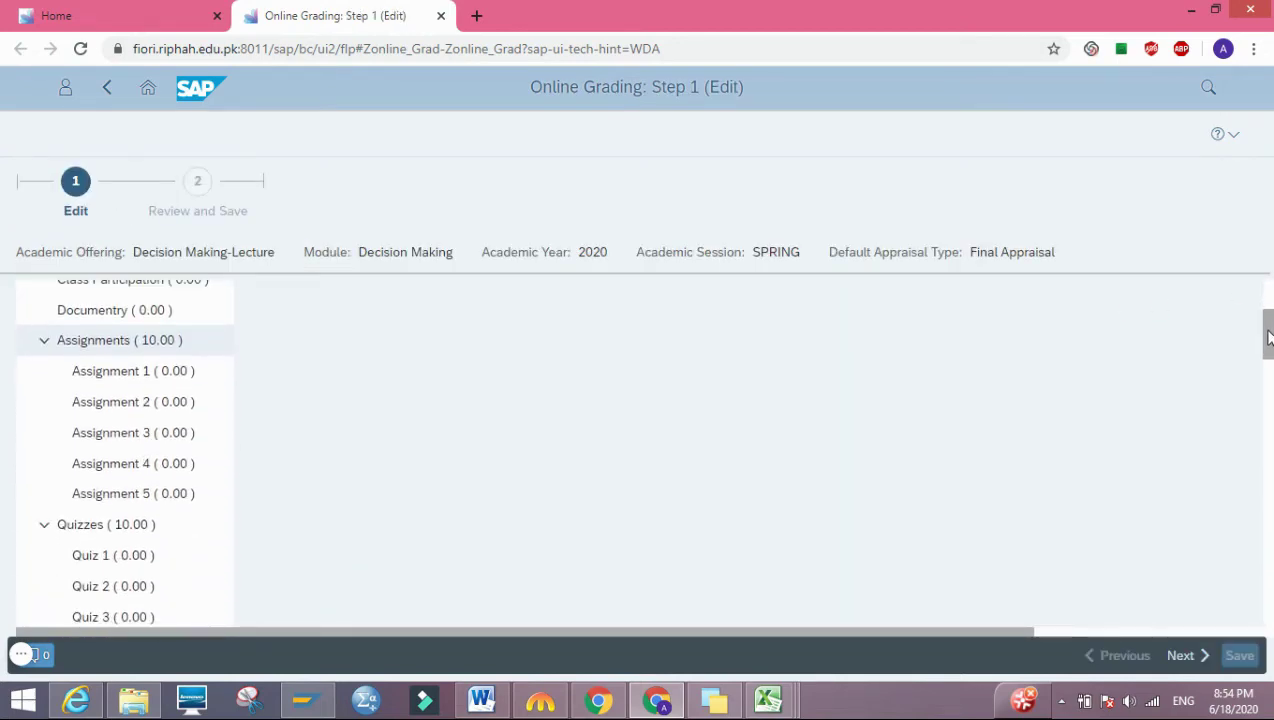
left_click(140, 382)
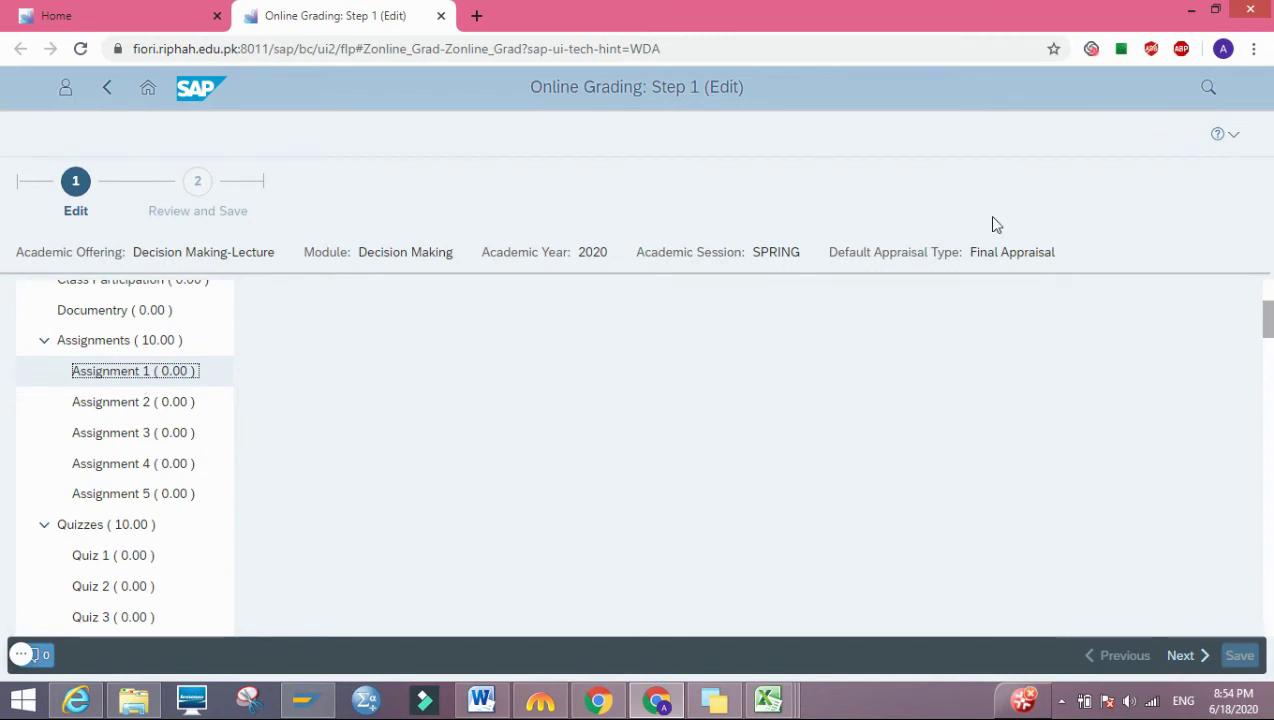
left_click_drag(1268, 315, 1268, 394)
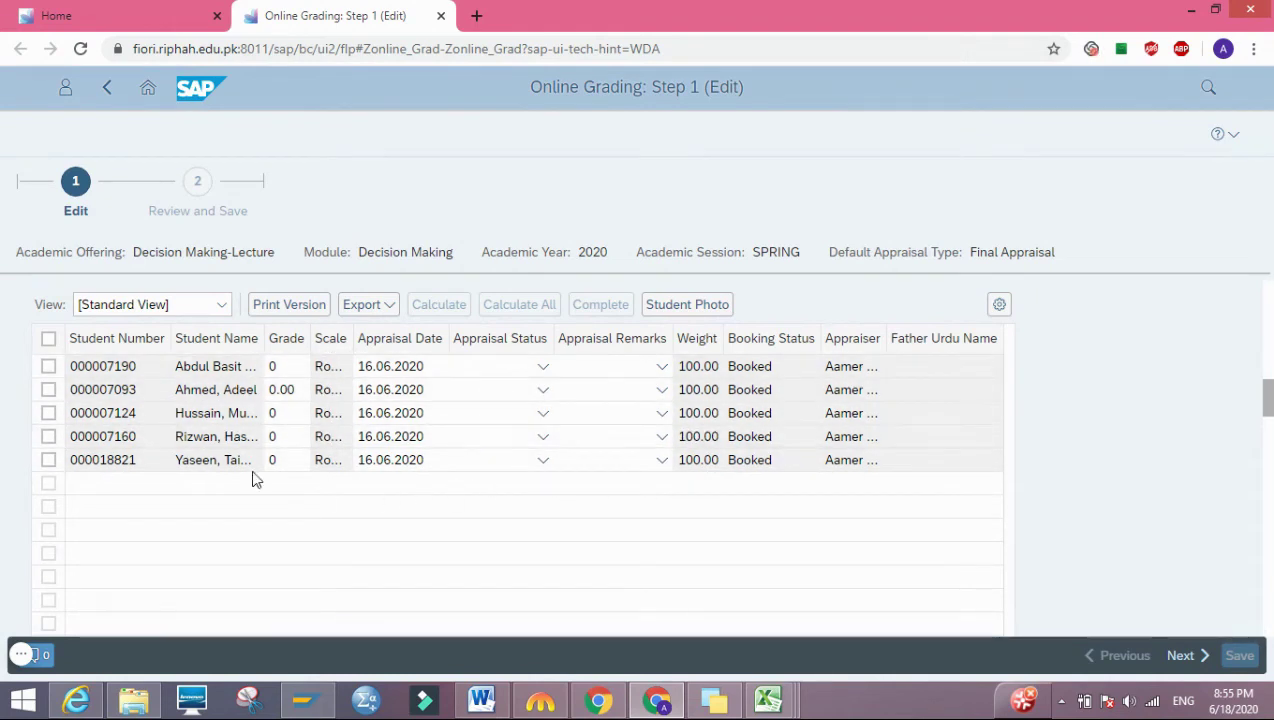
Check the Assignment 1 (70) sessional column in the Excel marks sheet, and enter grade 65 for the first student
left_click(286, 366)
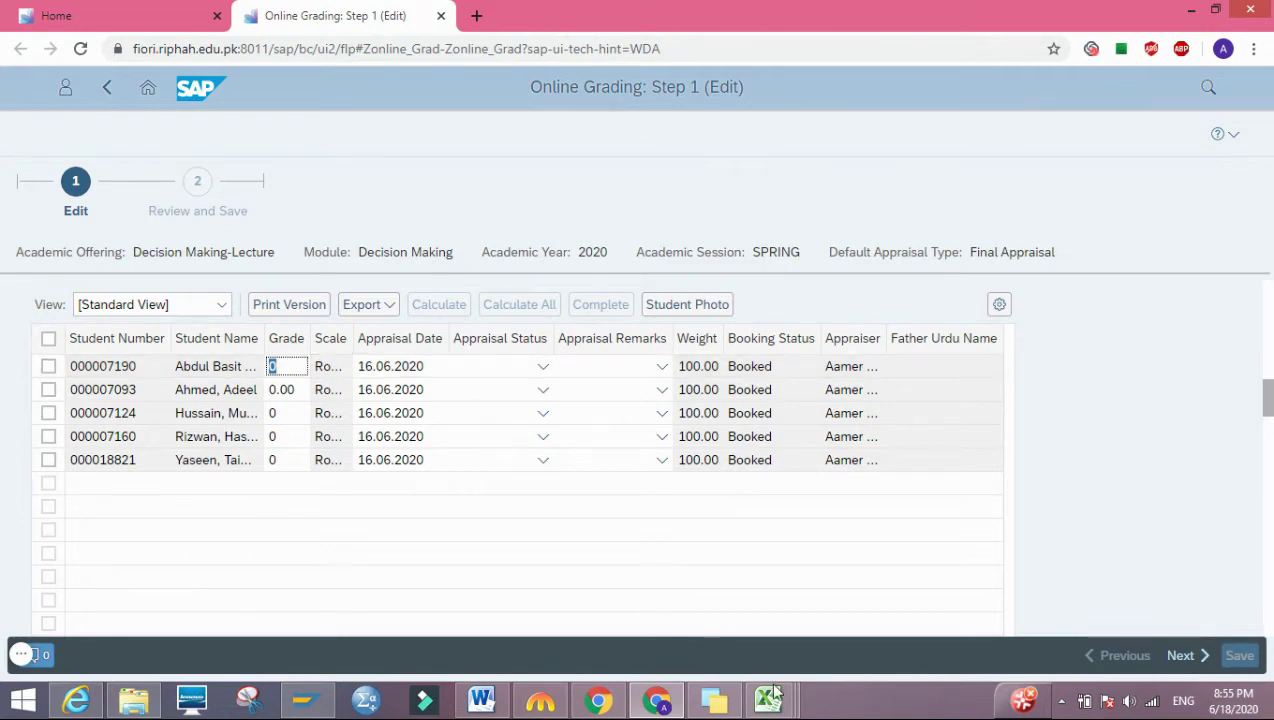
mouse_move(768, 698)
left_click(1010, 620)
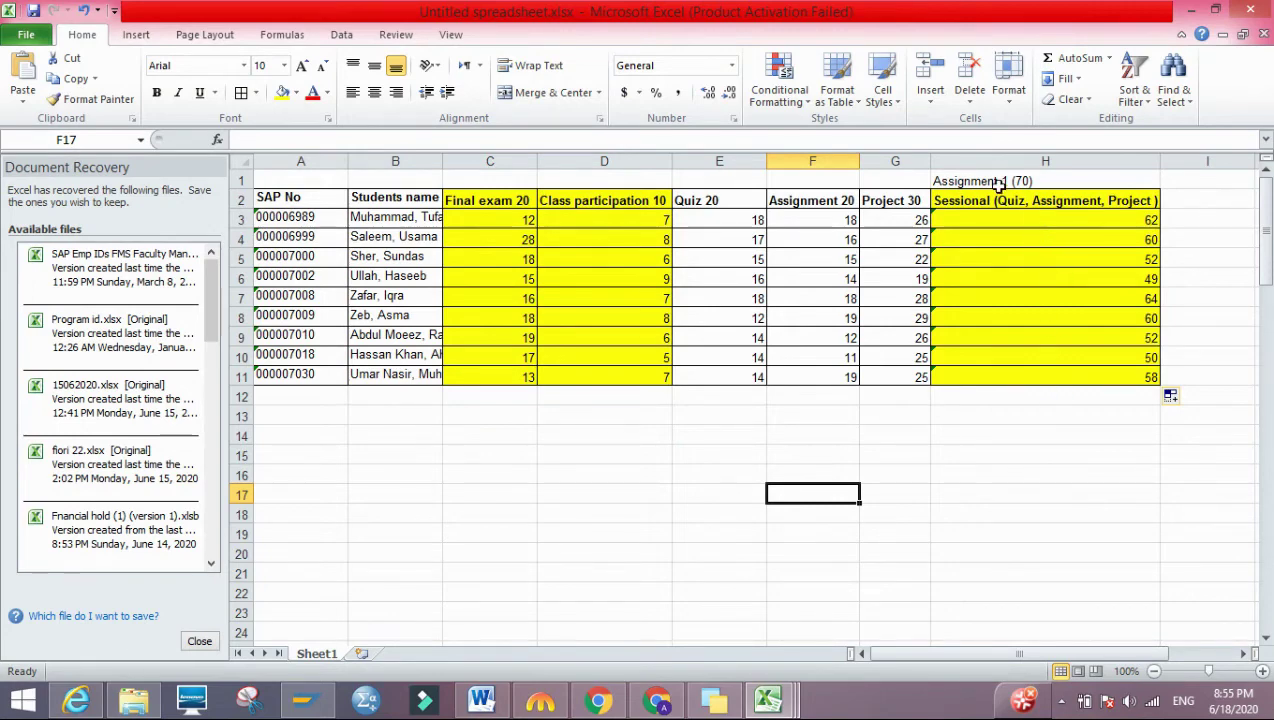
left_click(1189, 10)
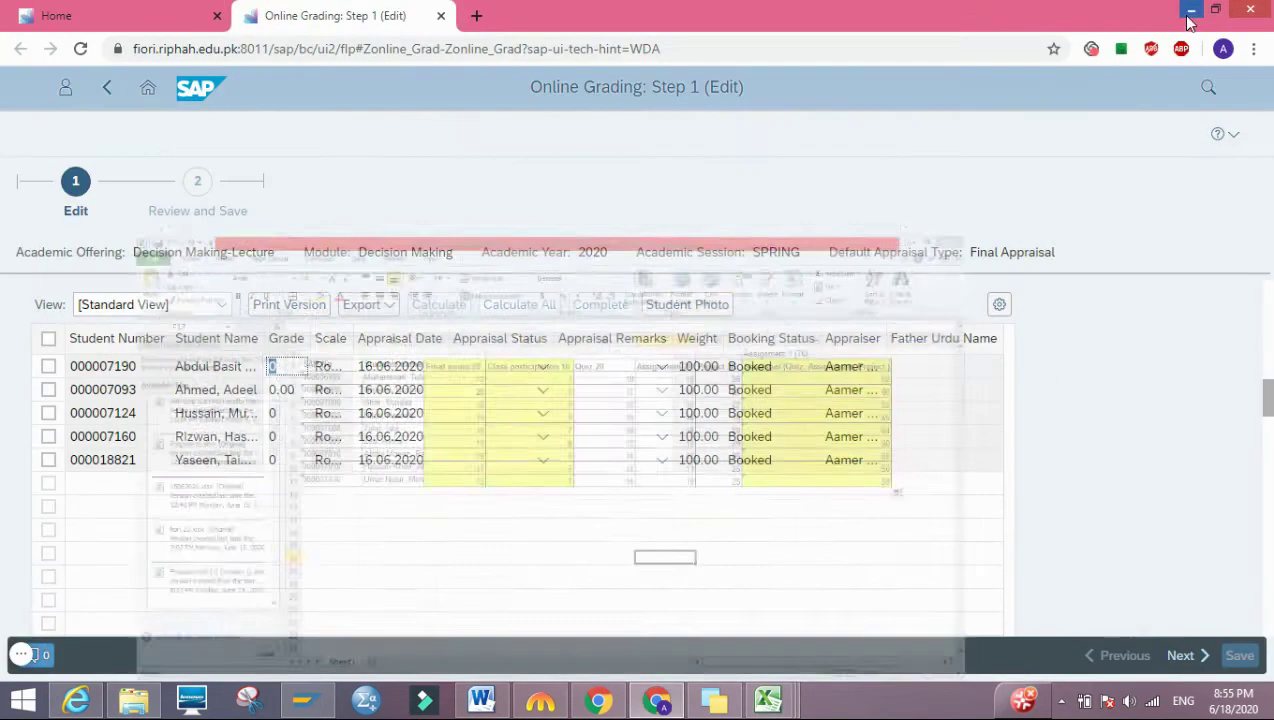
left_click(291, 366)
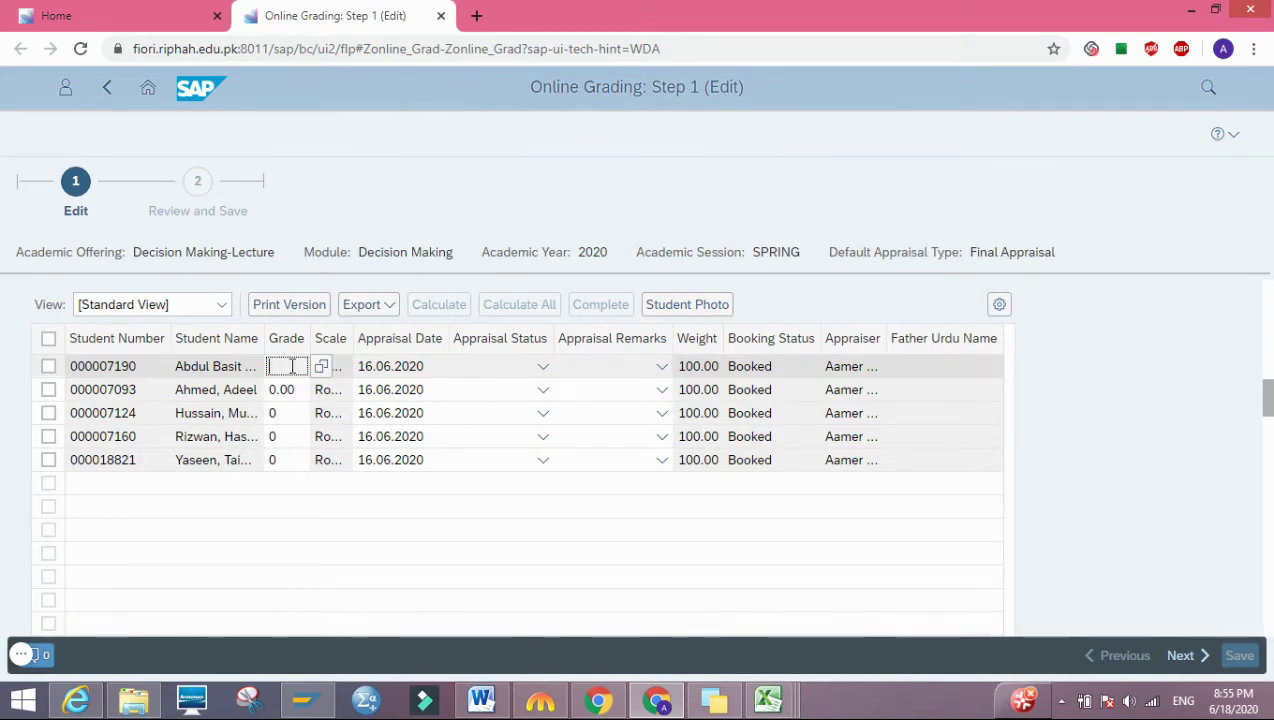
type("65")
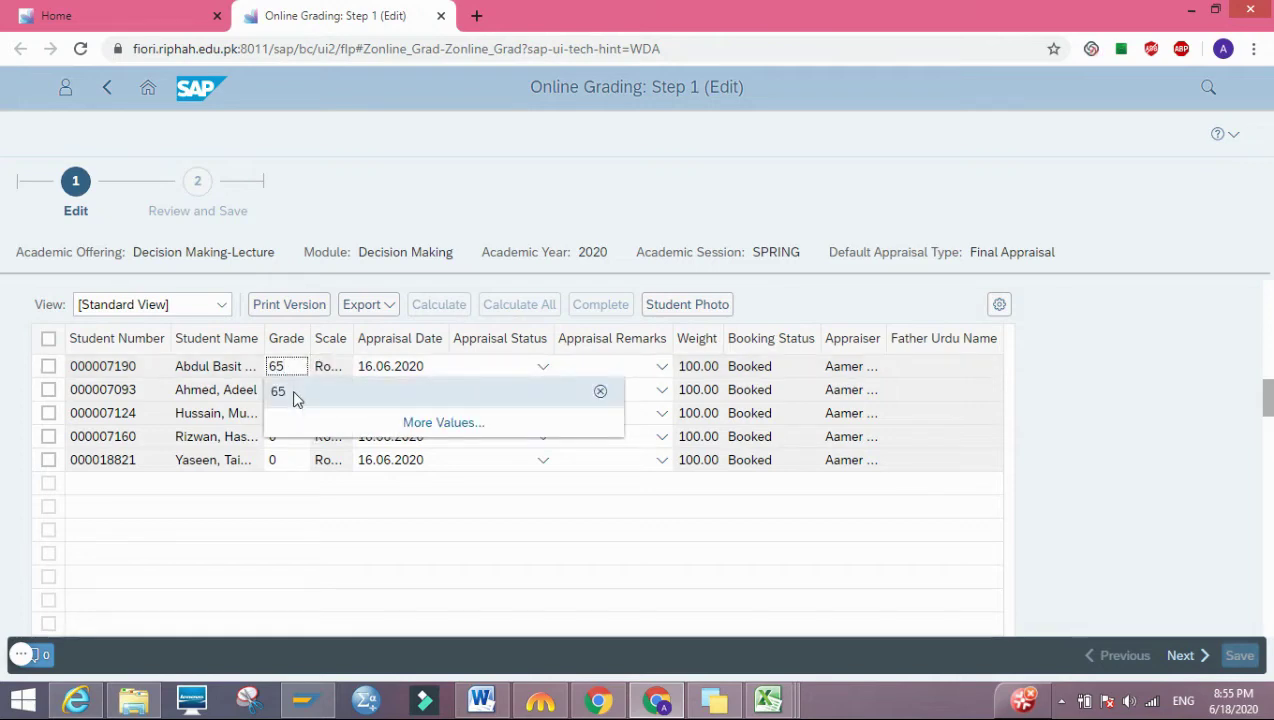
left_click(296, 396)
Enter Assignment 1 grades 69 and 50 for the second and third students
left_click(296, 390)
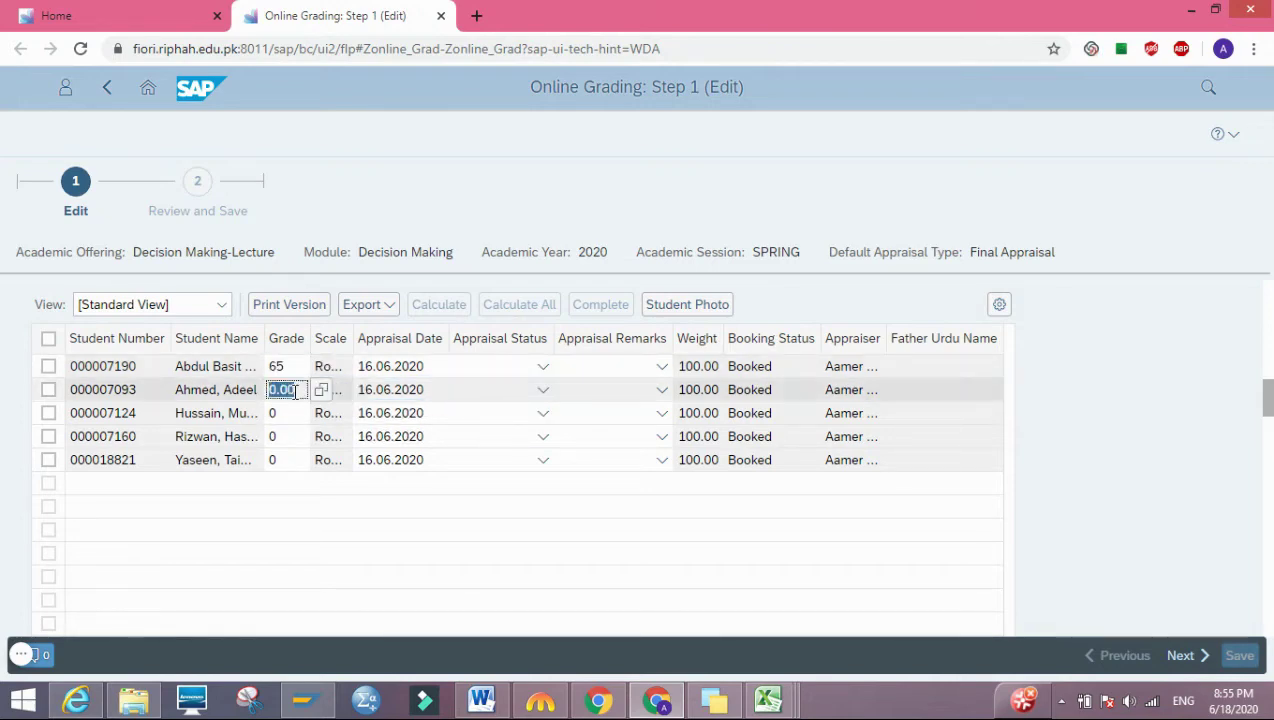
type("69")
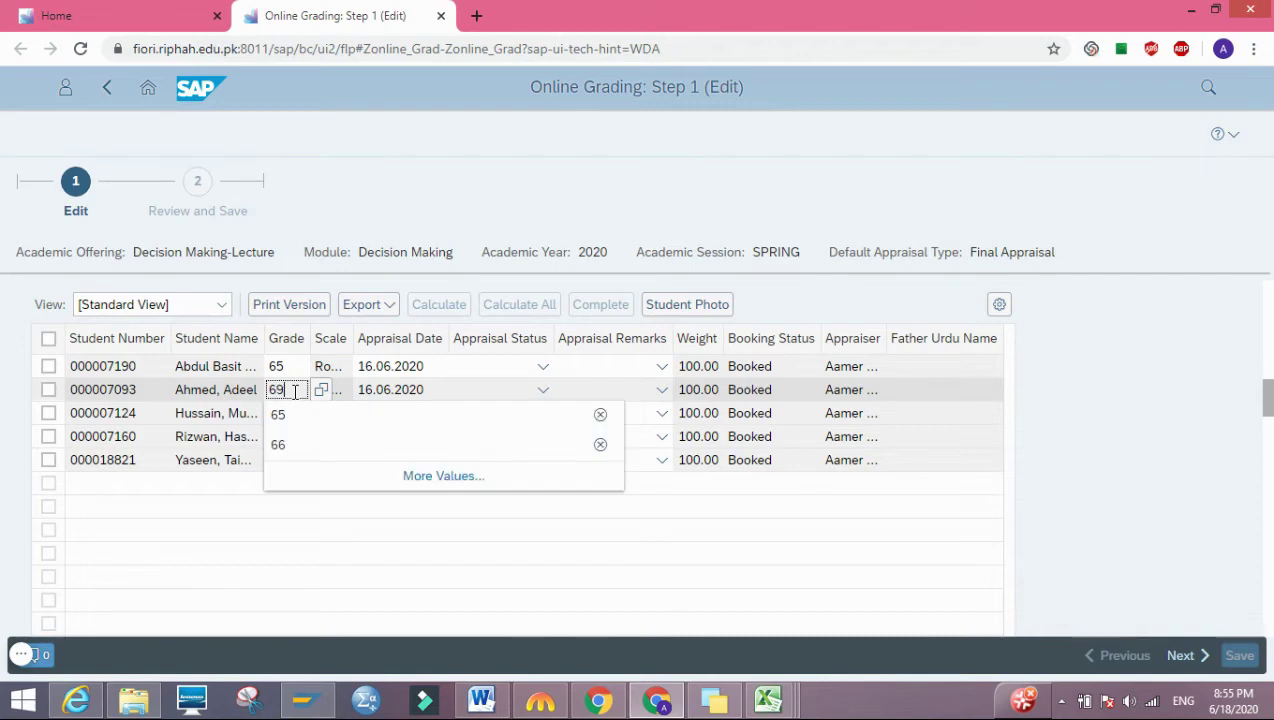
left_click(296, 390)
left_click(296, 414)
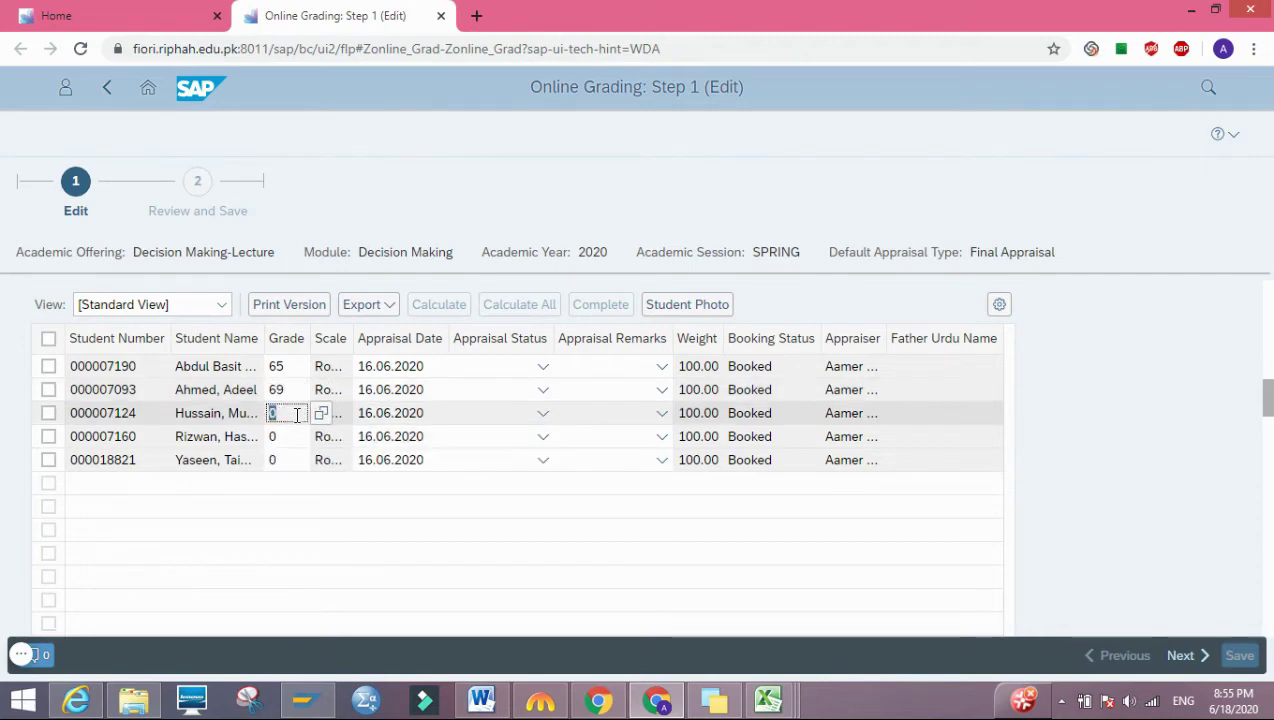
type("50")
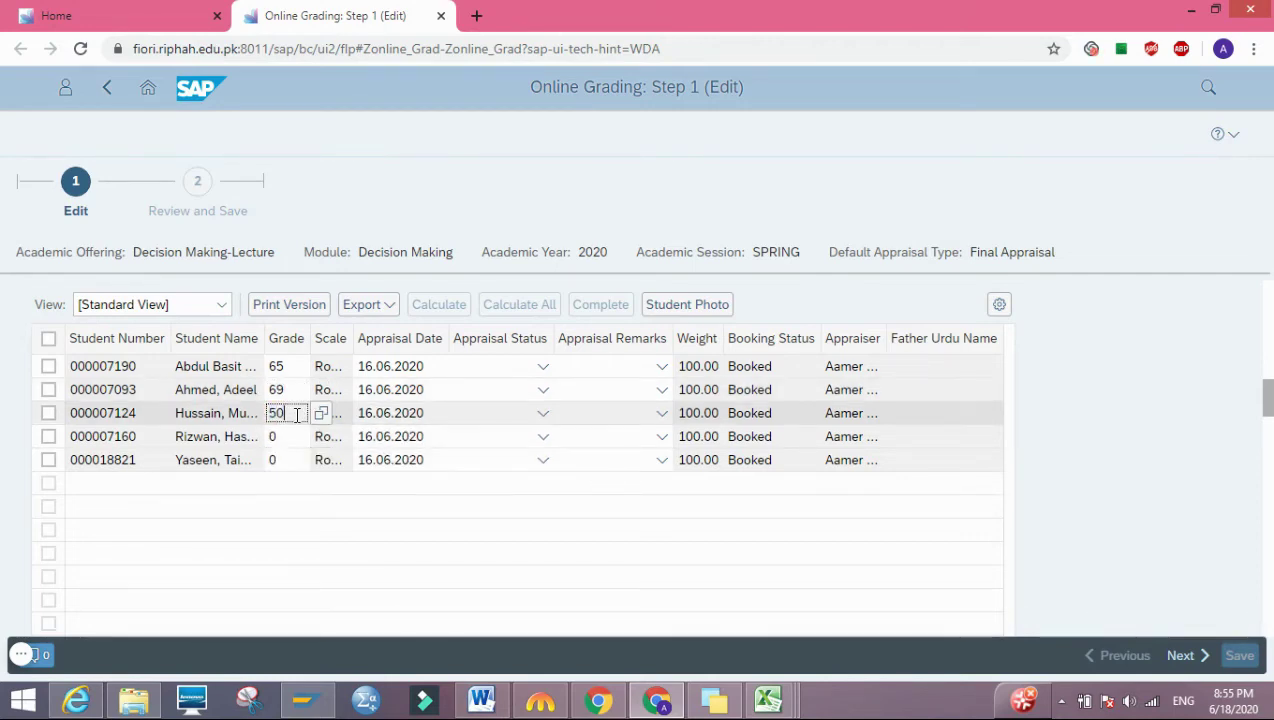
Enter Assignment 1 grades 70 and 0.00 for the fourth and fifth students, and save the reviewed appraisals
left_click(296, 436)
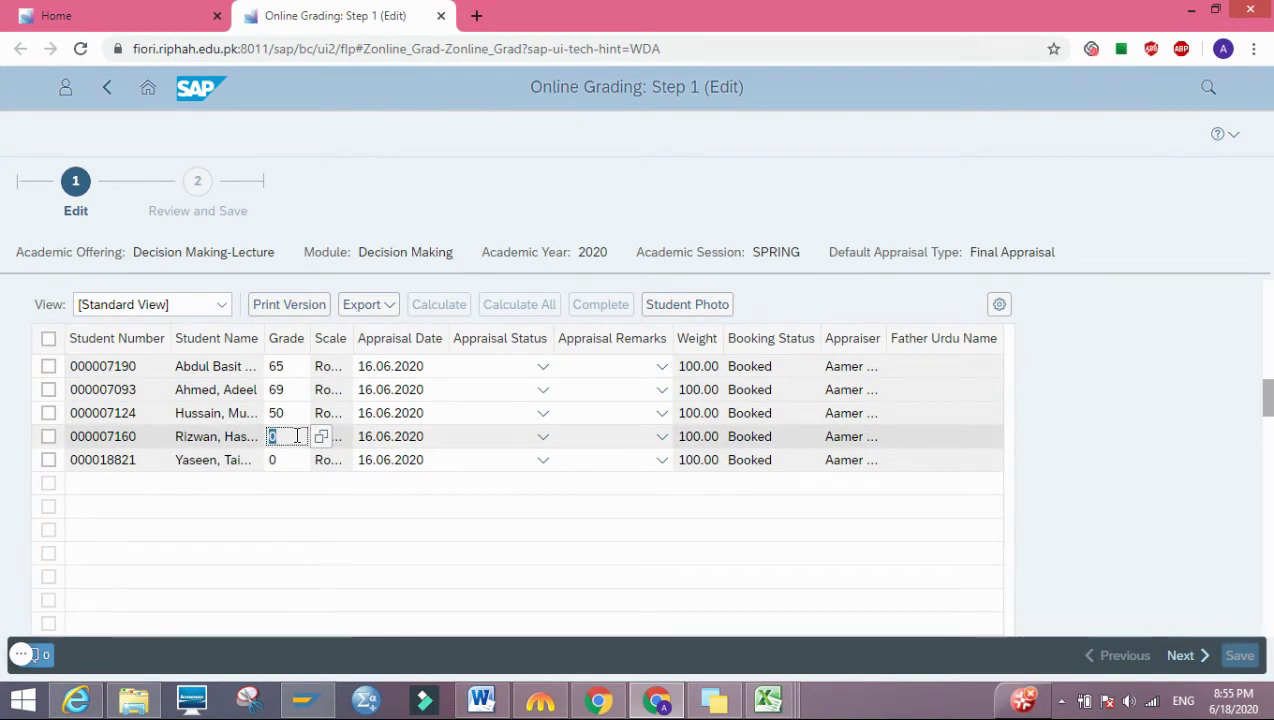
type("70")
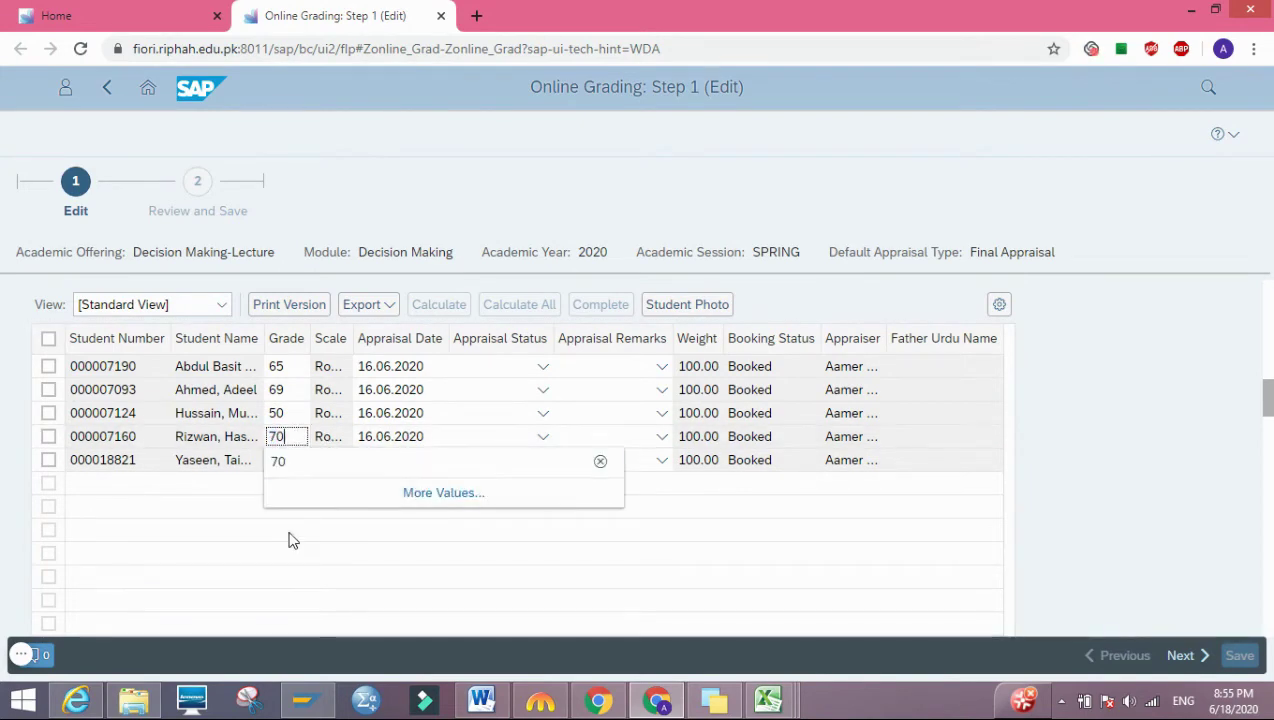
left_click(287, 535)
left_click(289, 461)
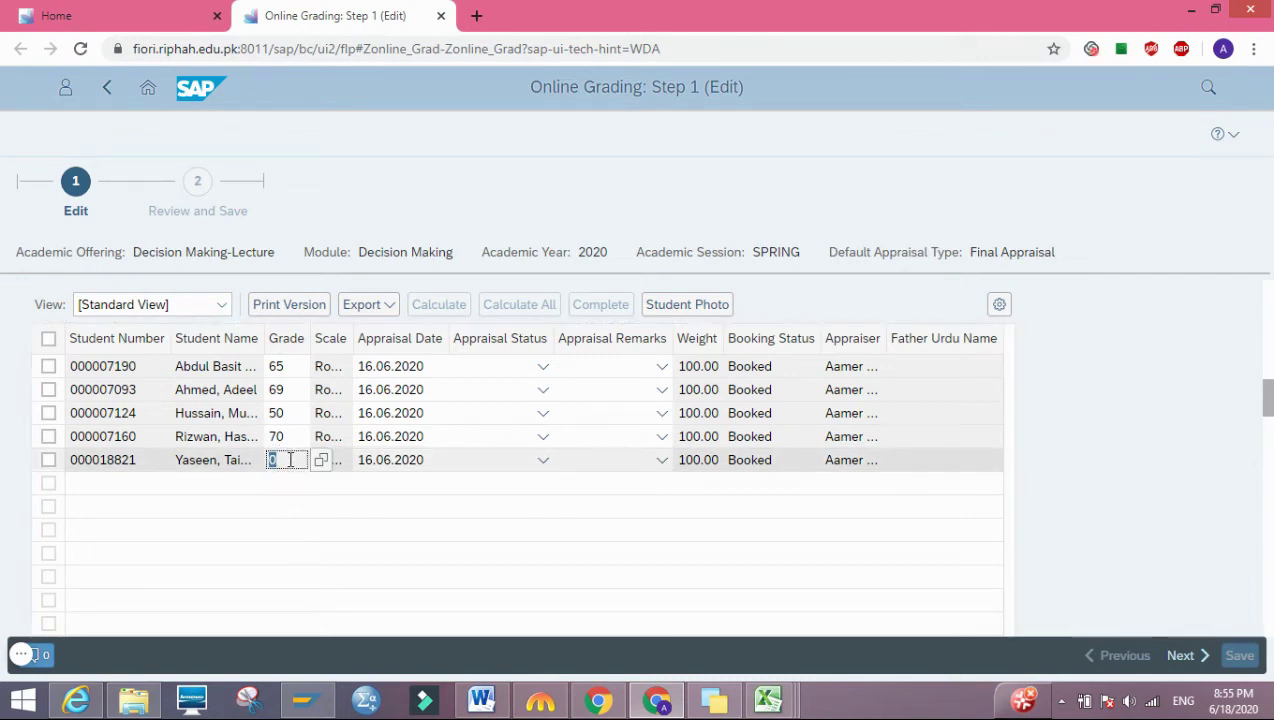
type("0.00")
left_click(738, 538)
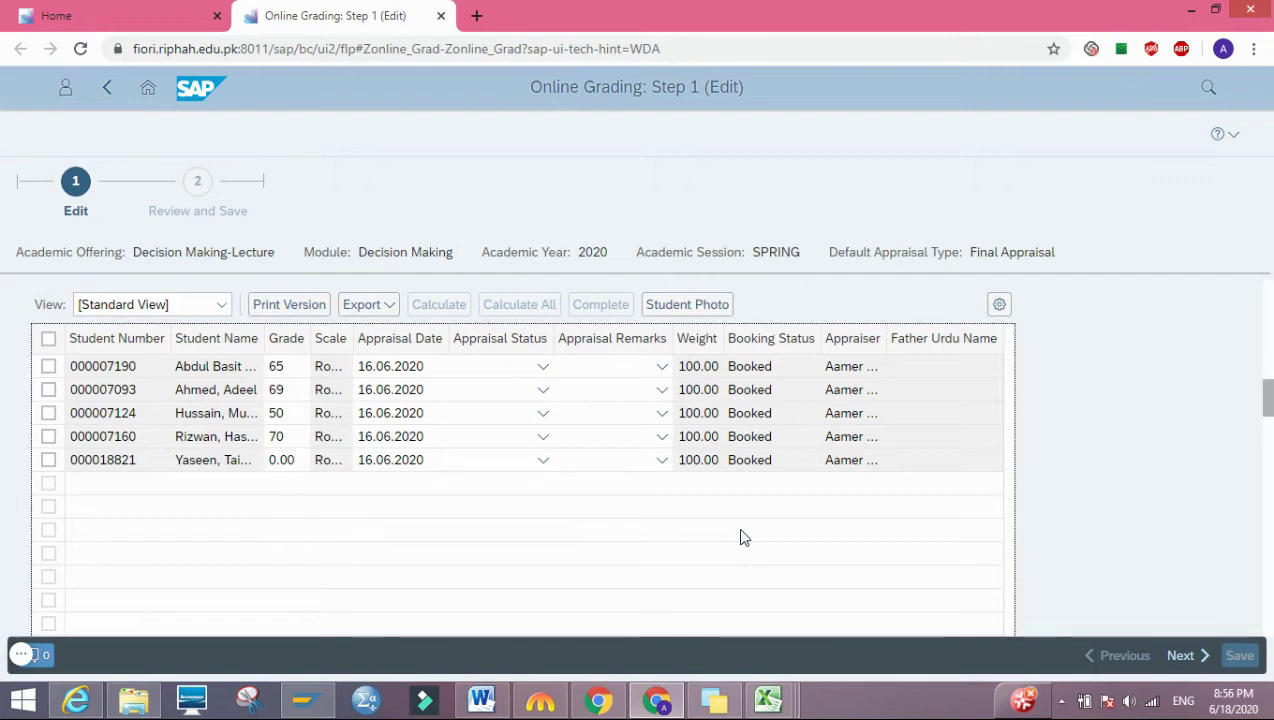
left_click(1180, 656)
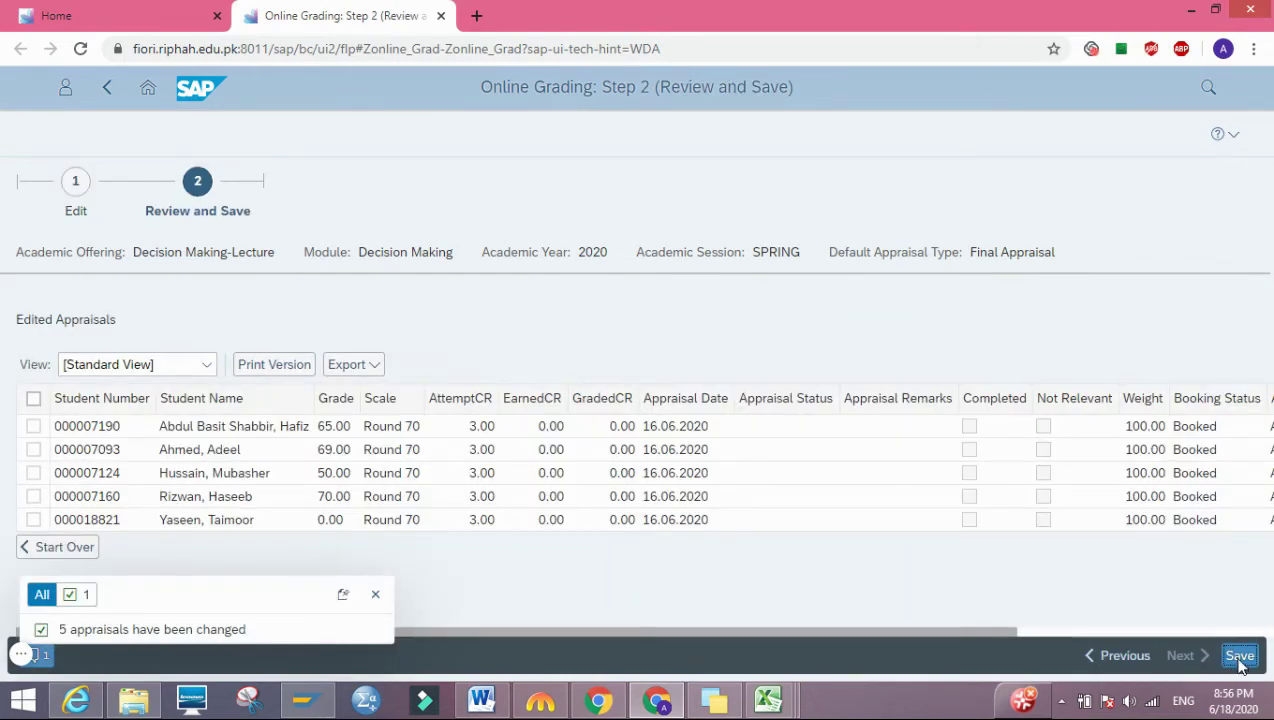
left_click(1240, 657)
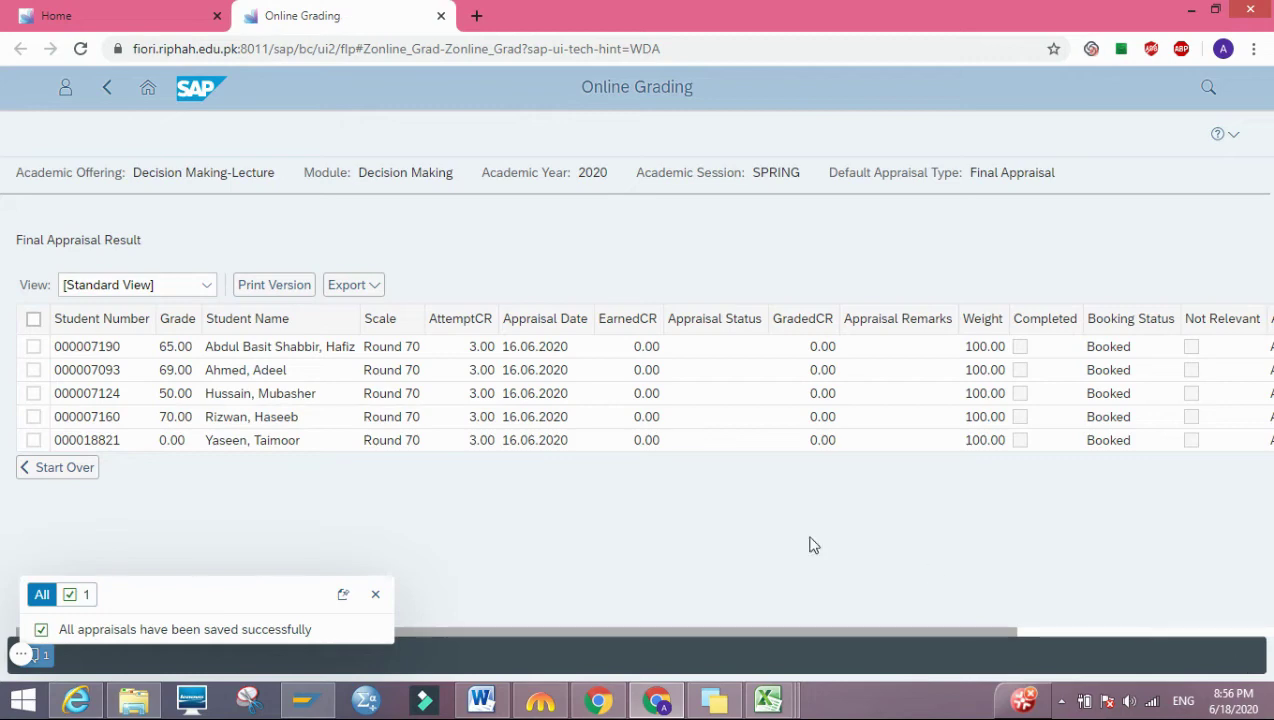
Start over with the second Decision Making-Lecture offering and open the Final Appraisal component's student overview
left_click(76, 470)
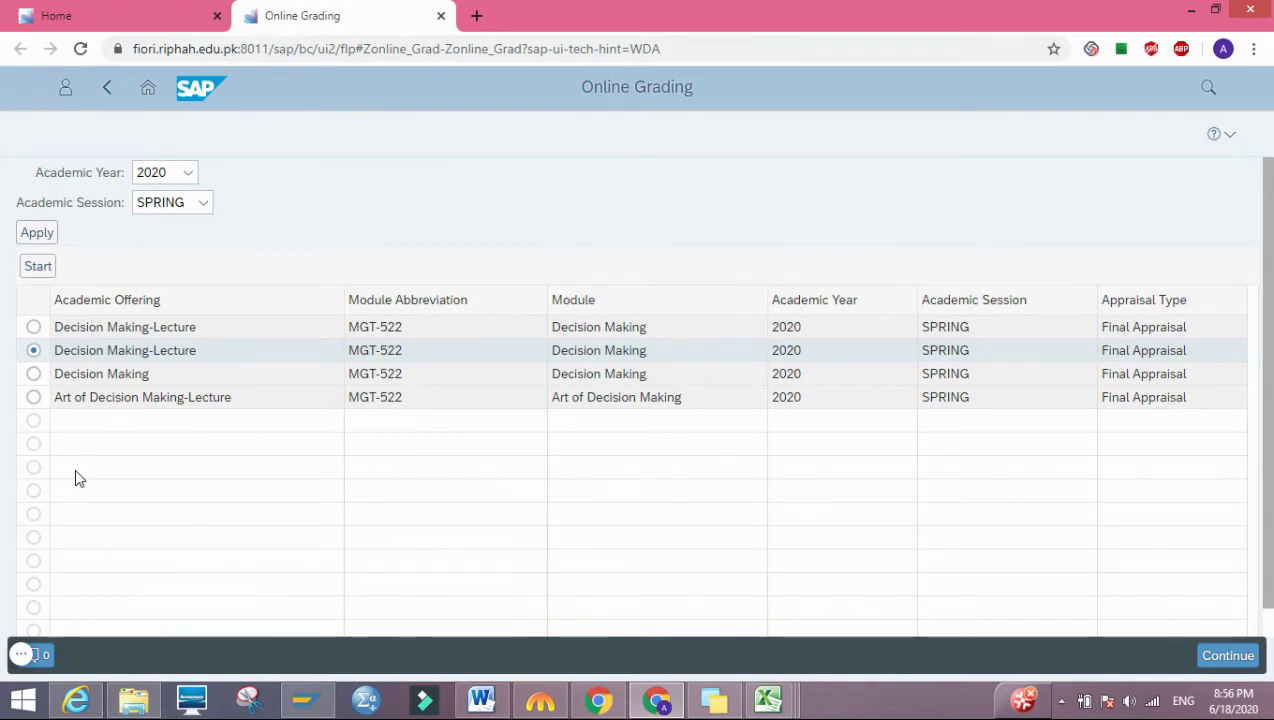
left_click(40, 268)
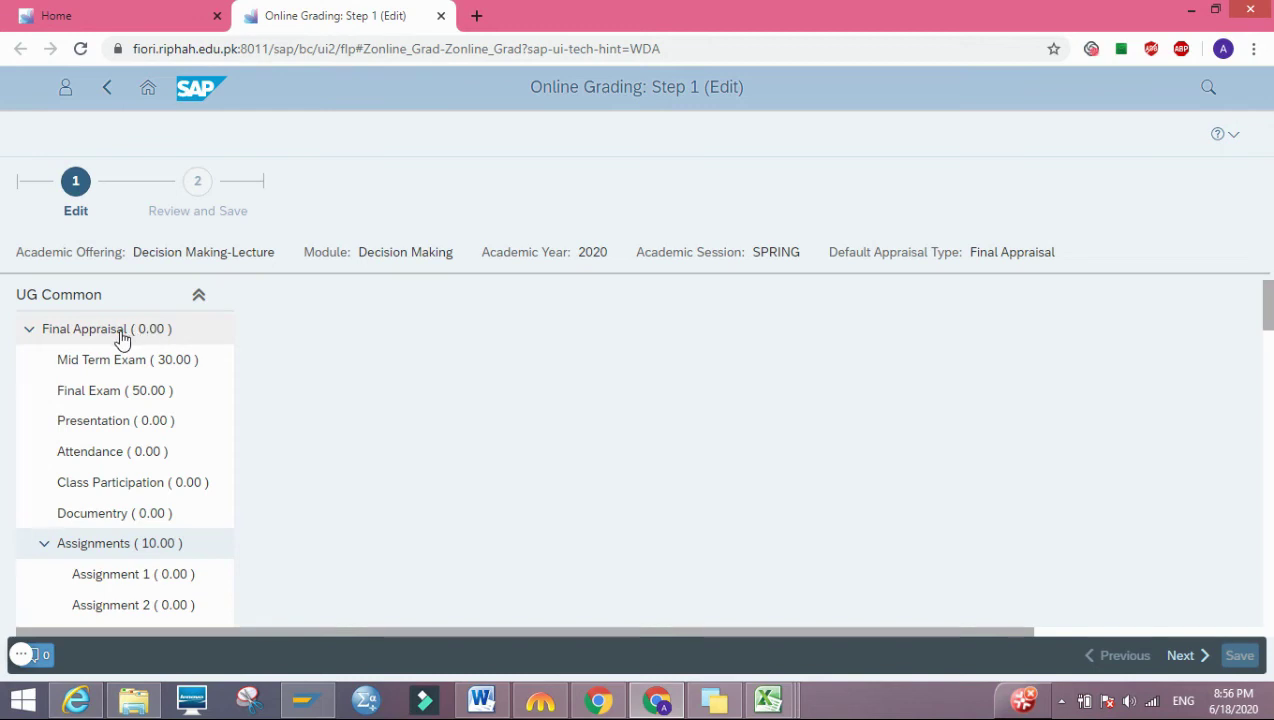
left_click(121, 338)
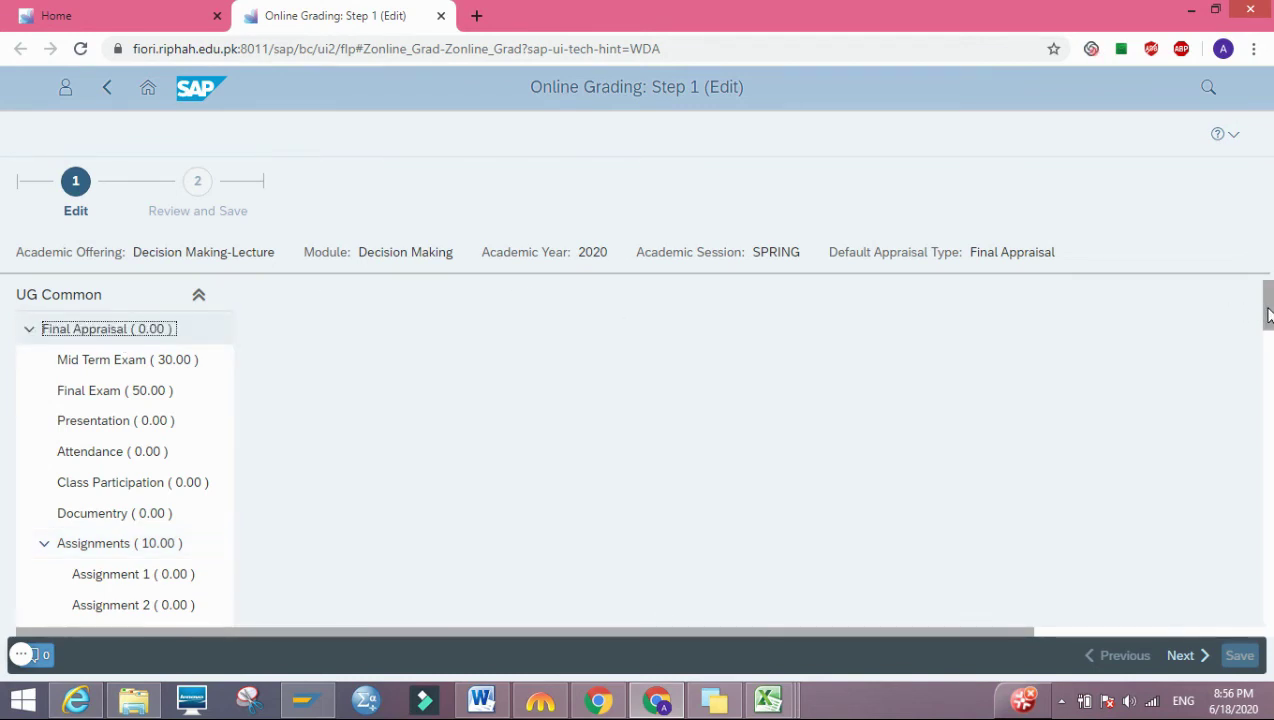
left_click_drag(1266, 313, 1266, 450)
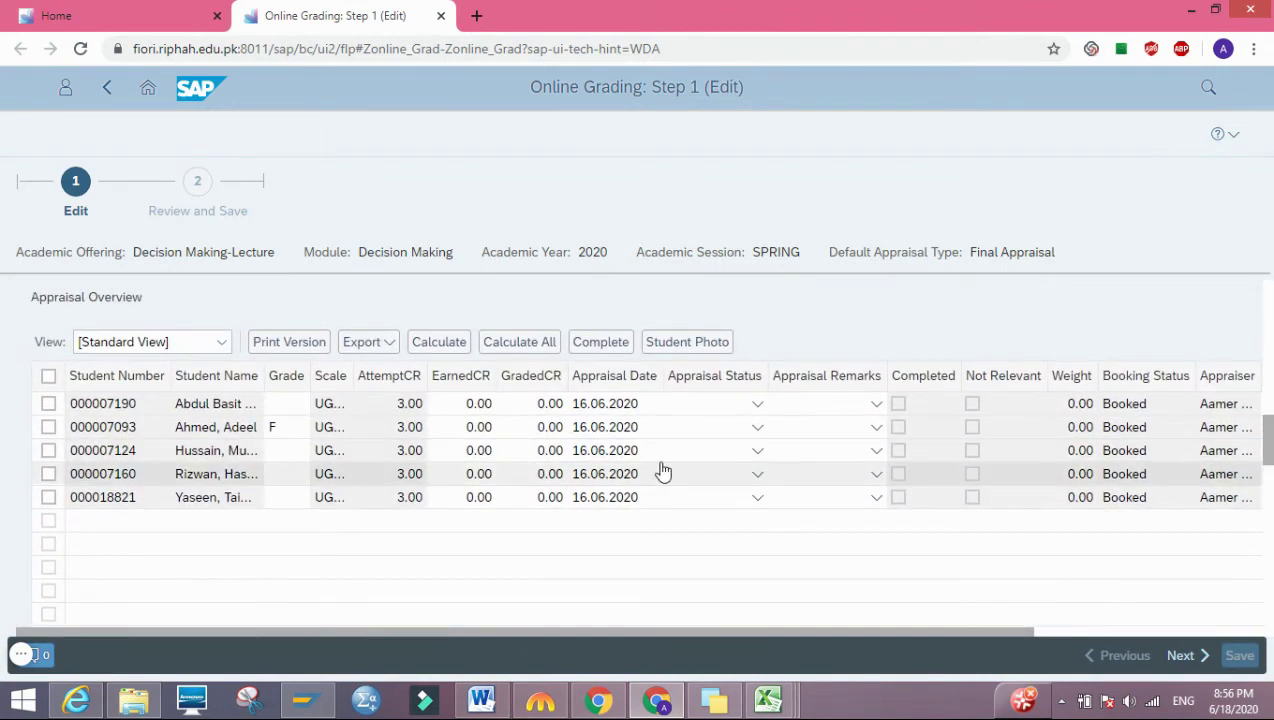
Run Calculate All twice on all the students' Final Appraisal grades, and save the reviewed appraisals
left_click(48, 378)
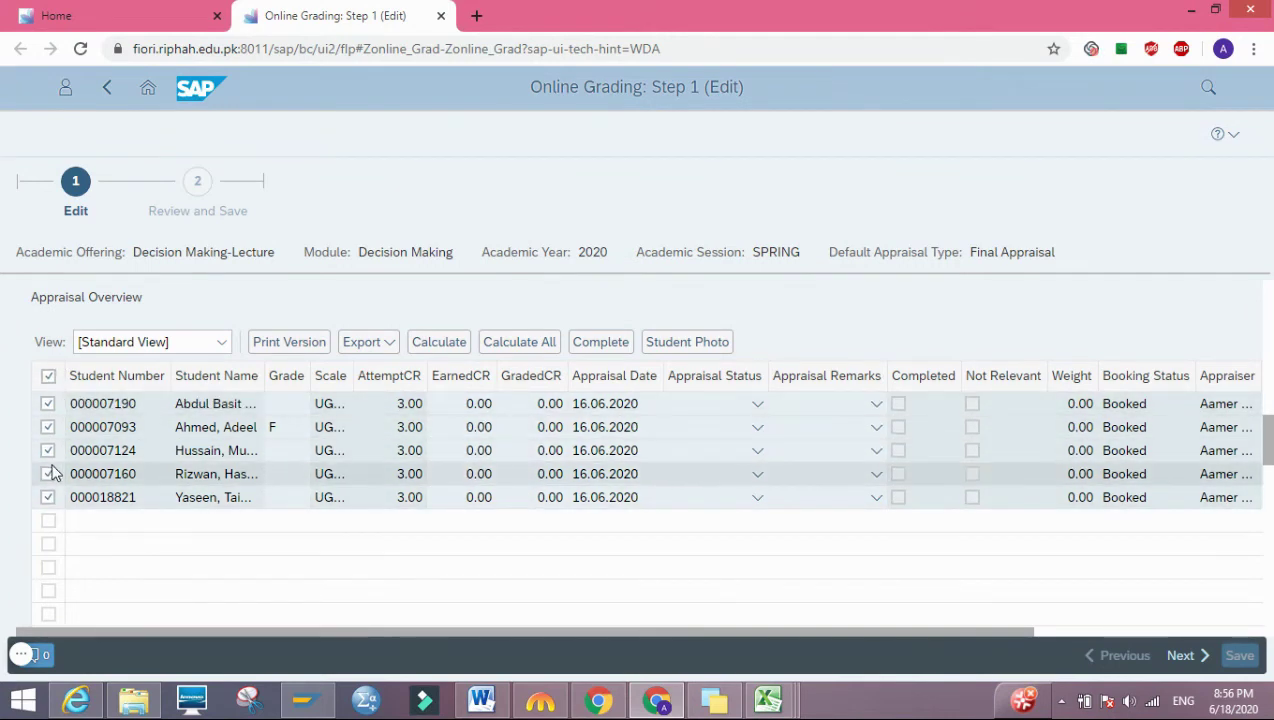
left_click(508, 350)
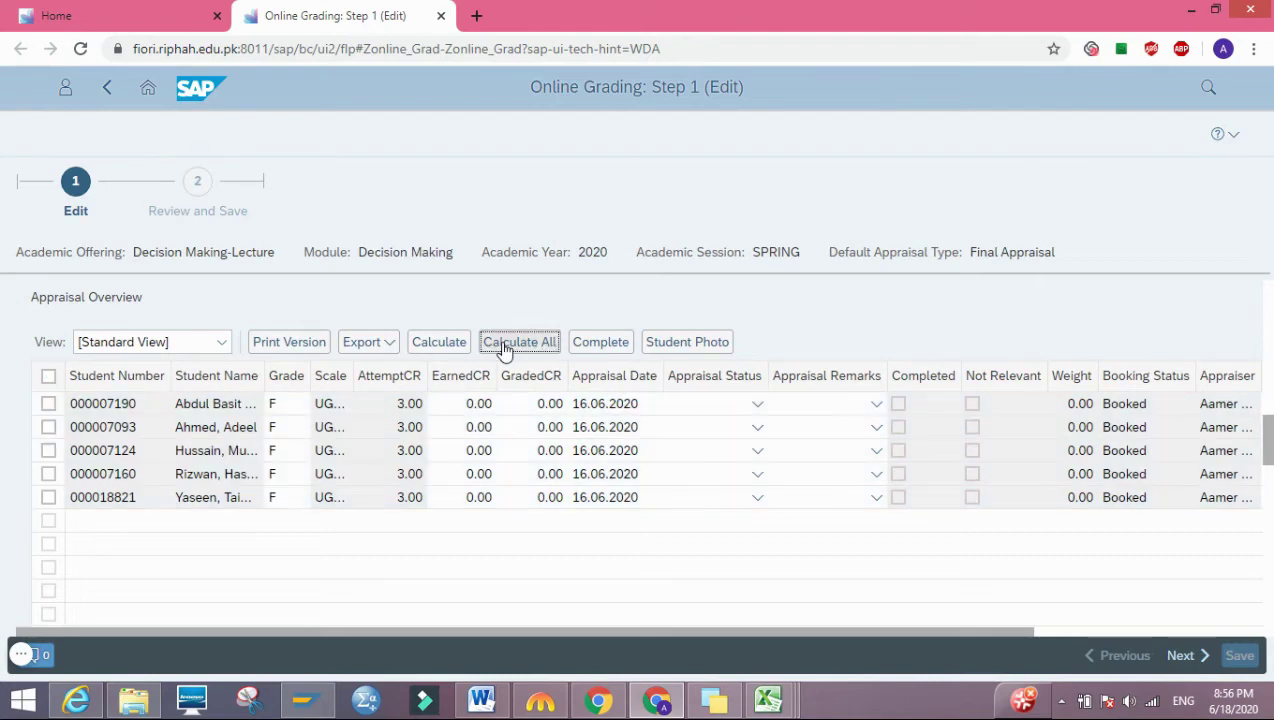
left_click(48, 377)
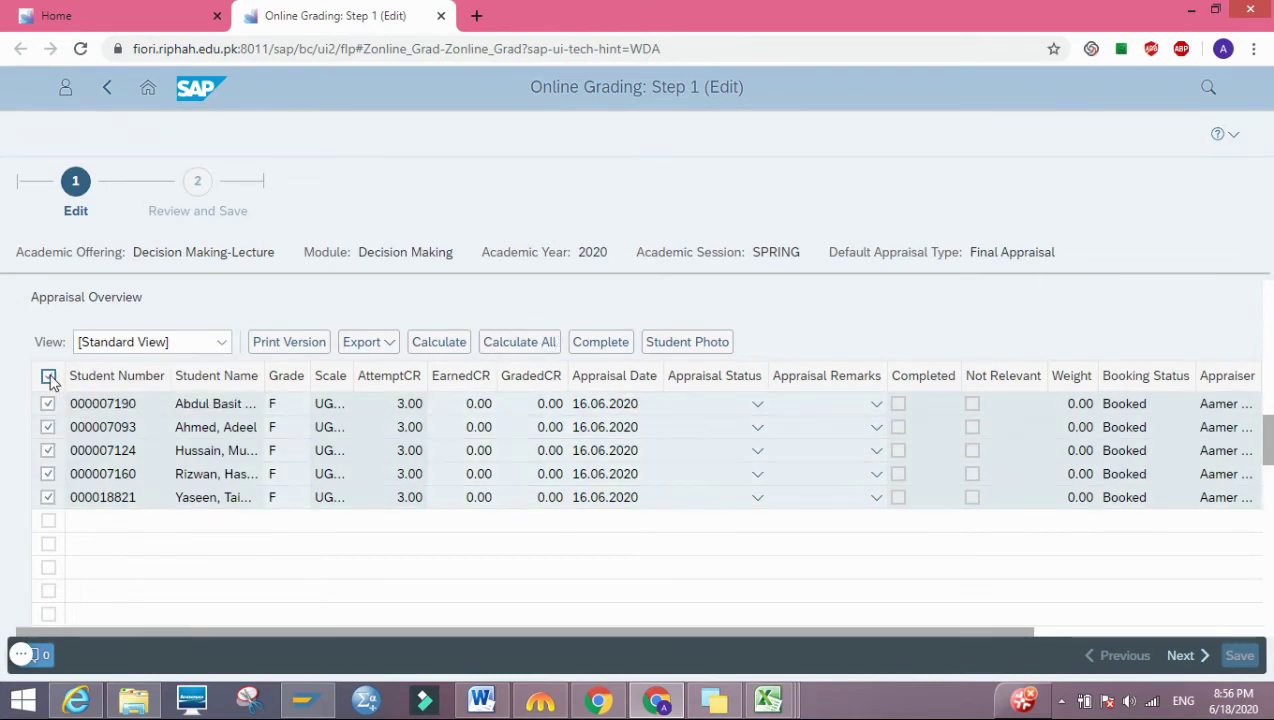
left_click(513, 345)
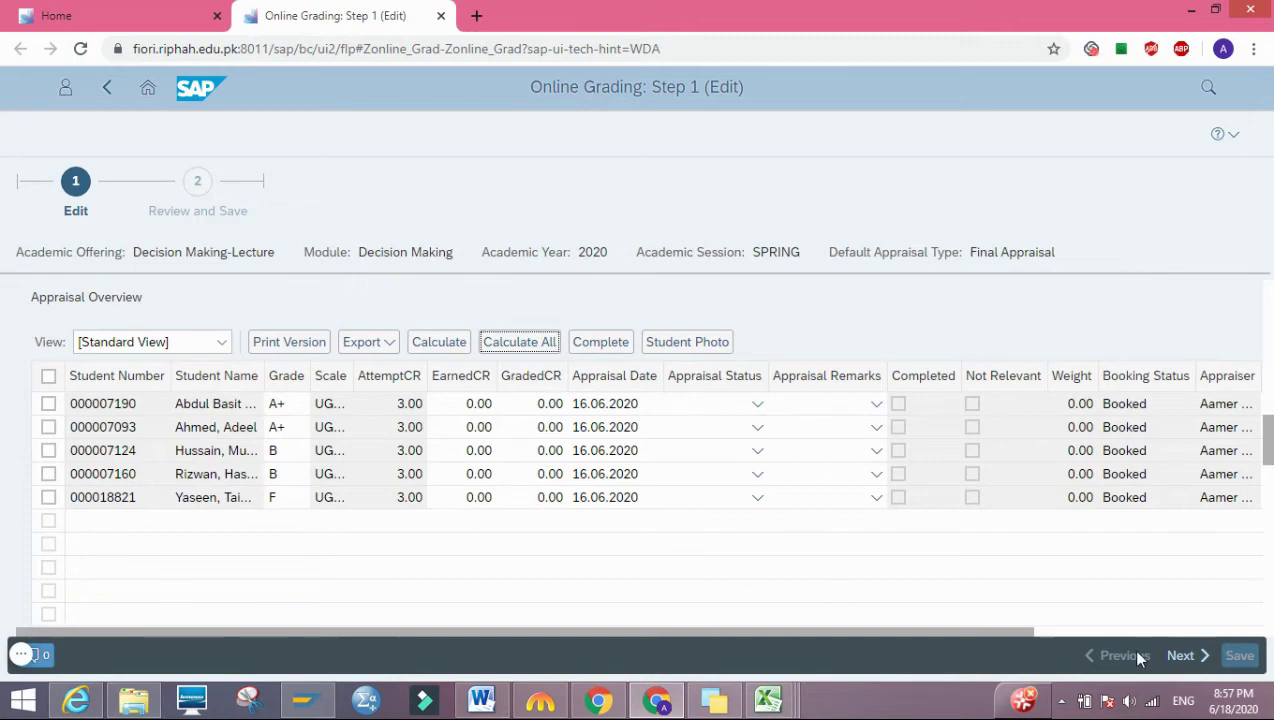
left_click(1178, 656)
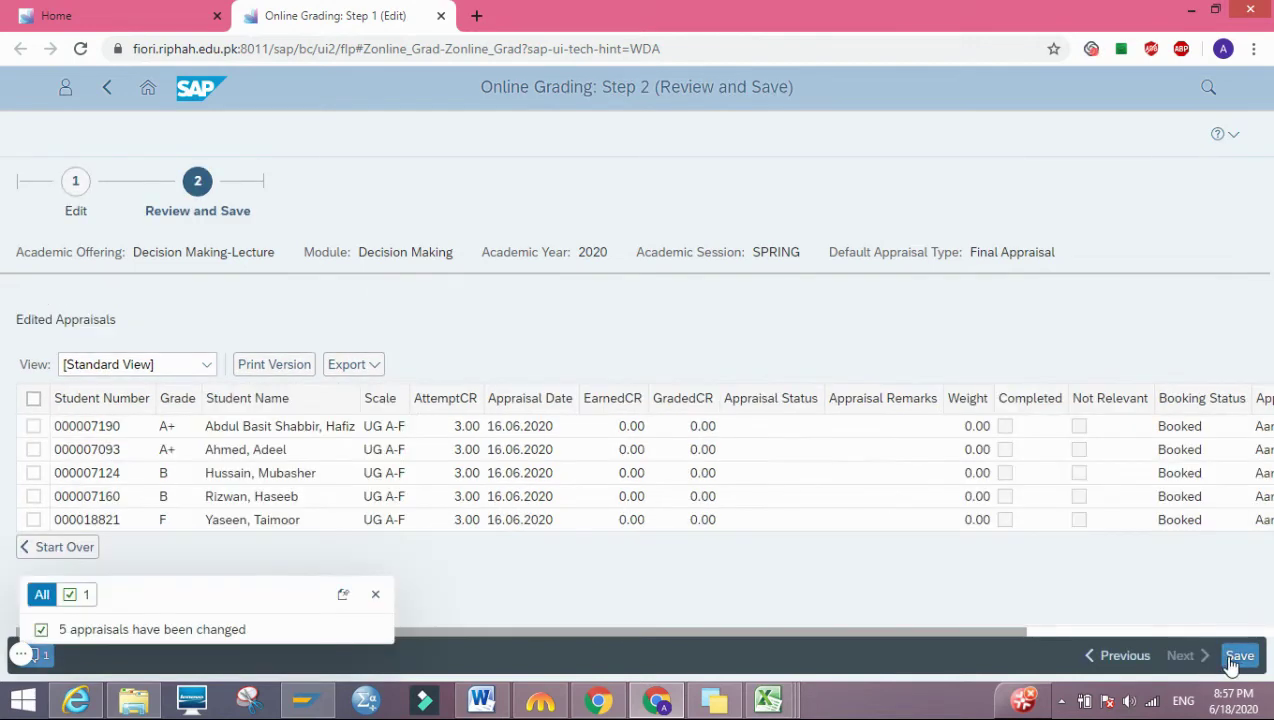
left_click(1237, 658)
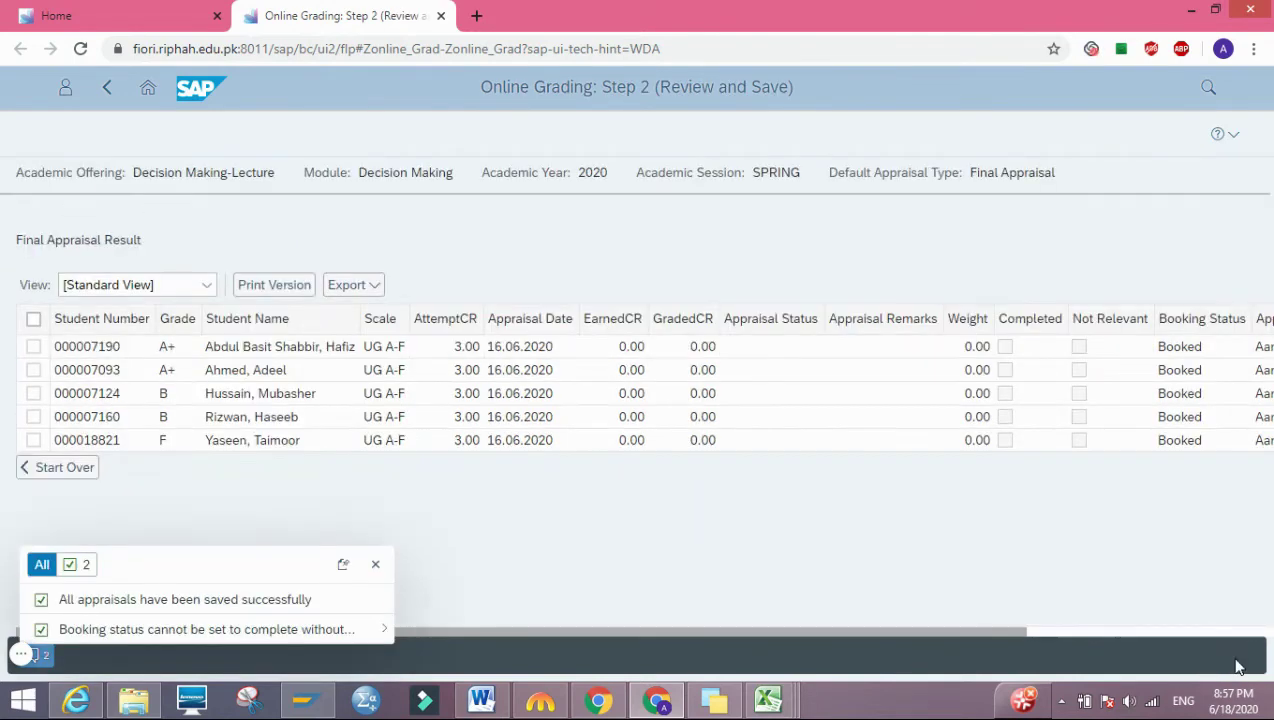
Leave the saved appraisal result, return to the SAP home page and open the Award List application under ZProfessor
left_click(57, 470)
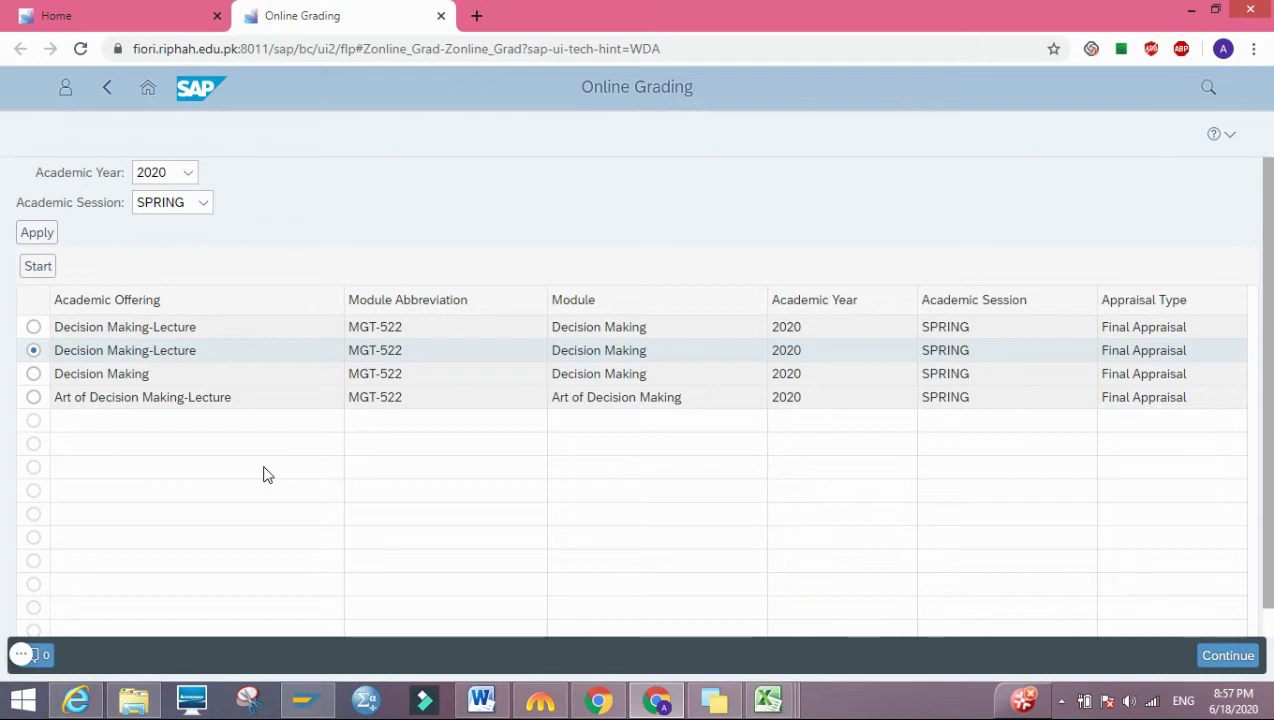
left_click(148, 90)
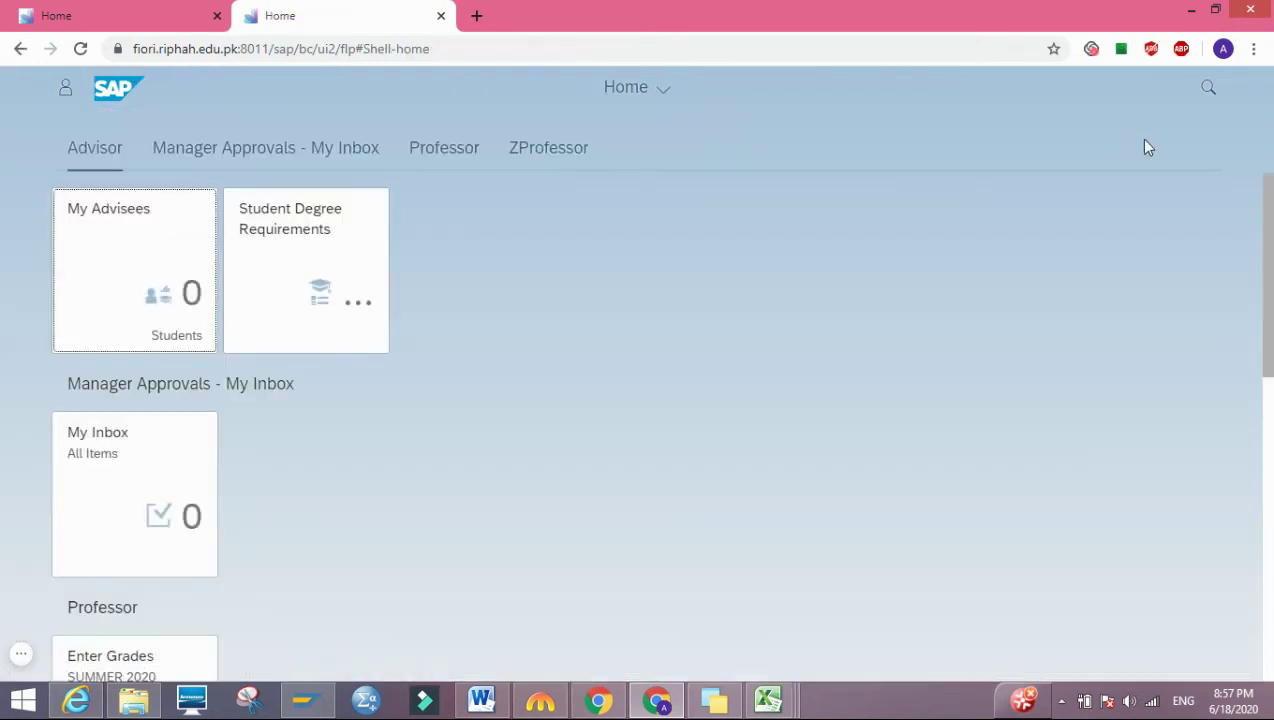
left_click_drag(1271, 233, 1254, 478)
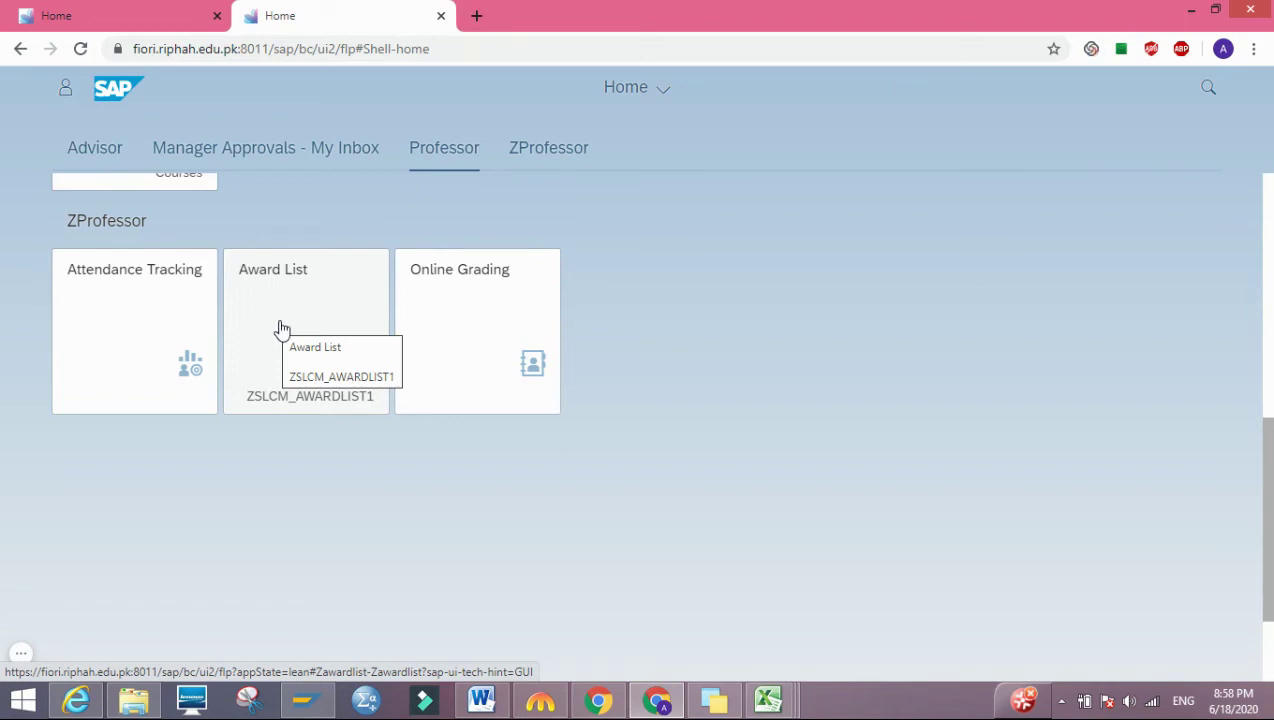
left_click(282, 329)
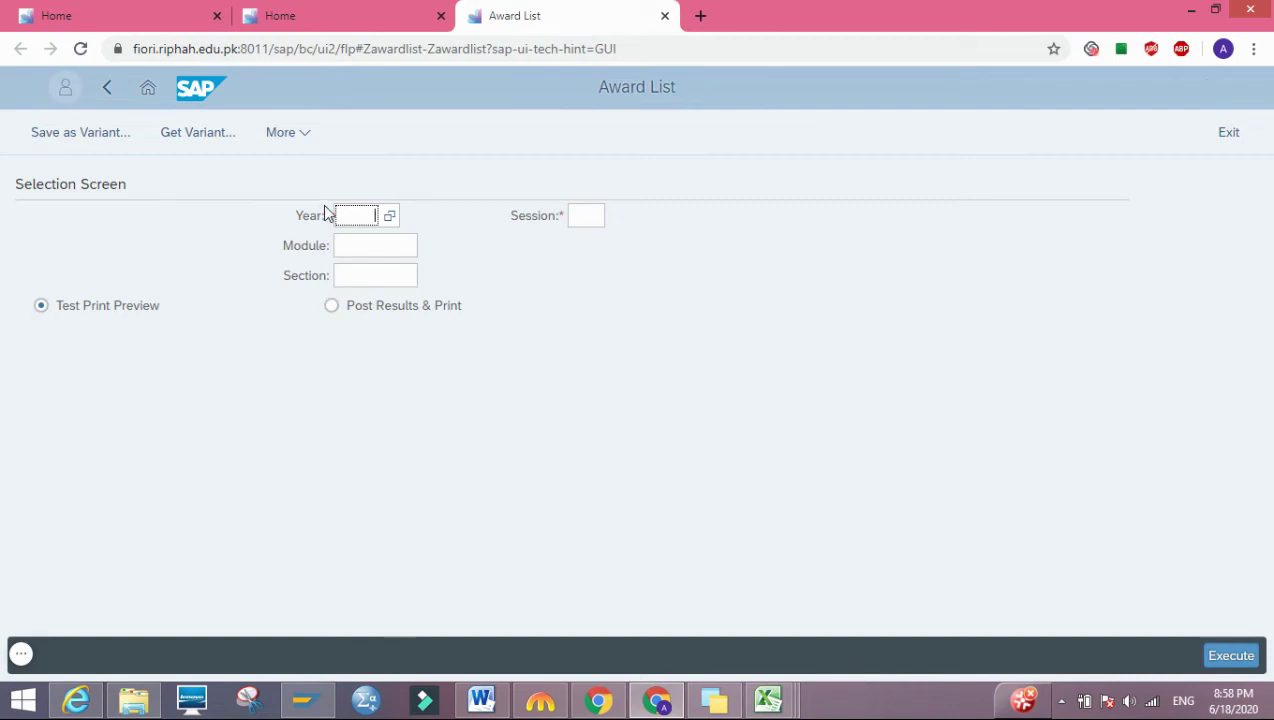
Set the award list selection to year 2020 and session 001 (SPRING)
left_click(391, 217)
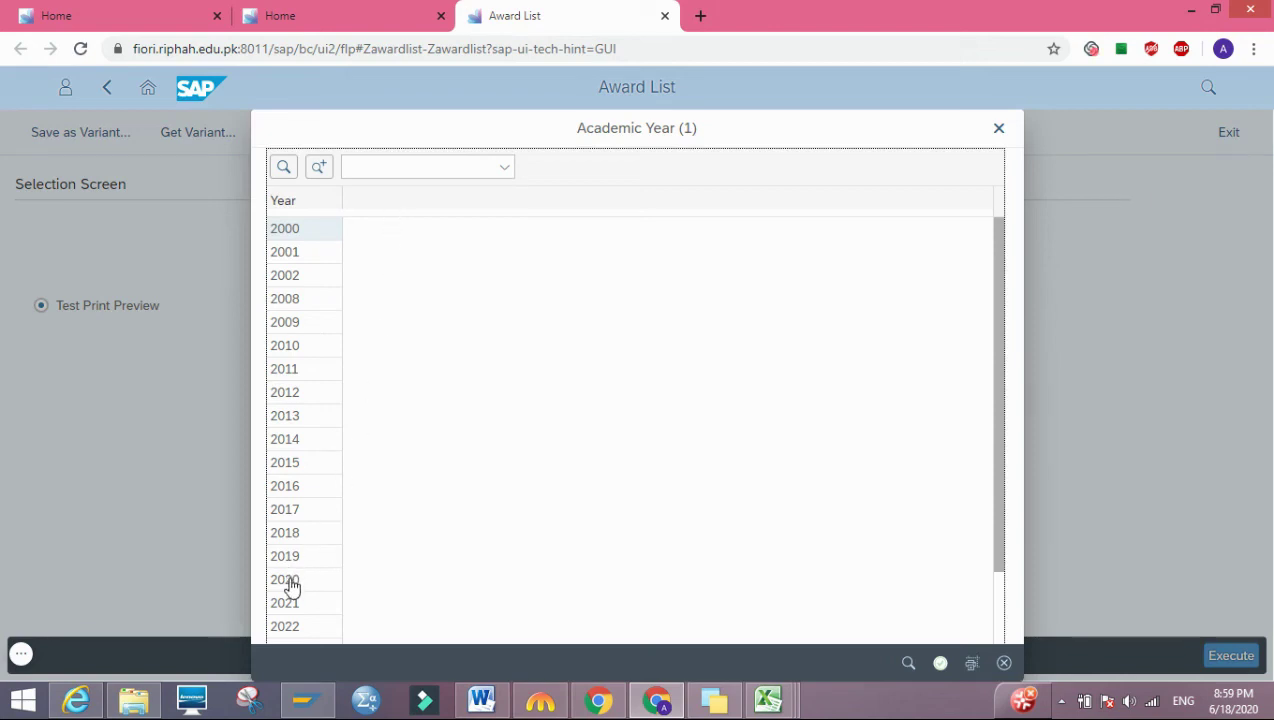
left_click(288, 581)
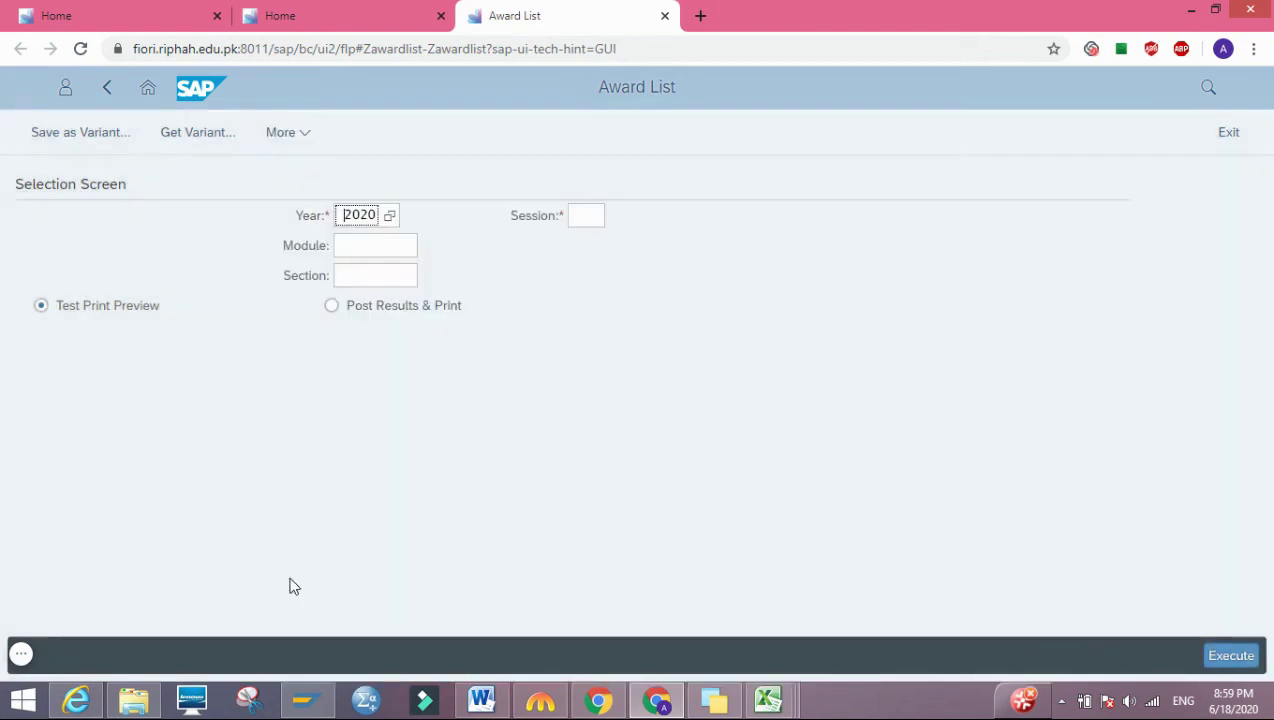
left_click(580, 221)
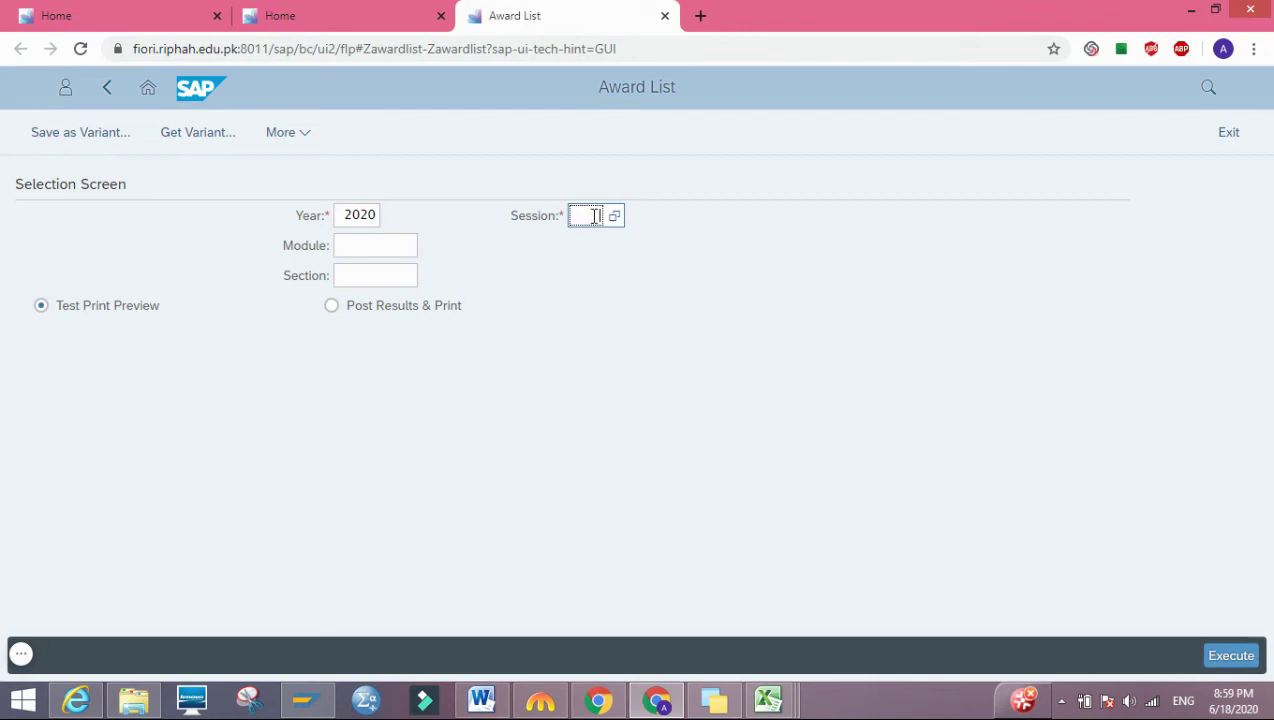
left_click(615, 220)
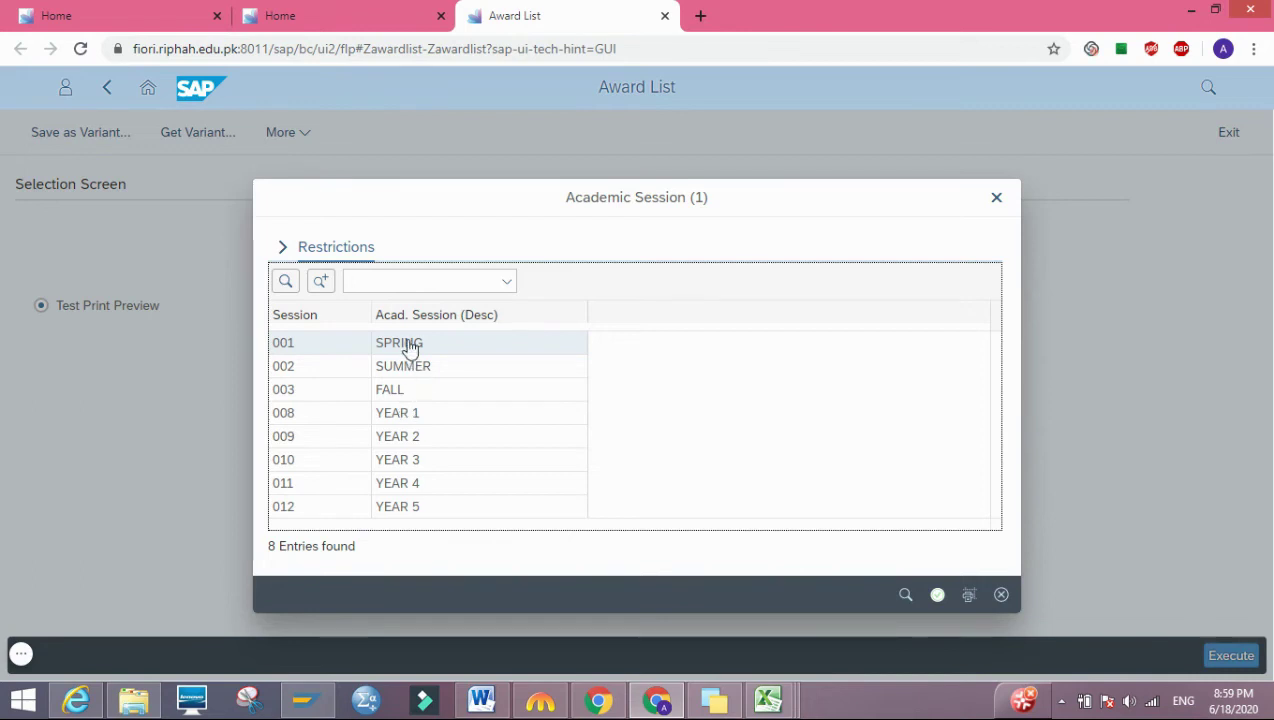
left_click(410, 345)
left_click(410, 345)
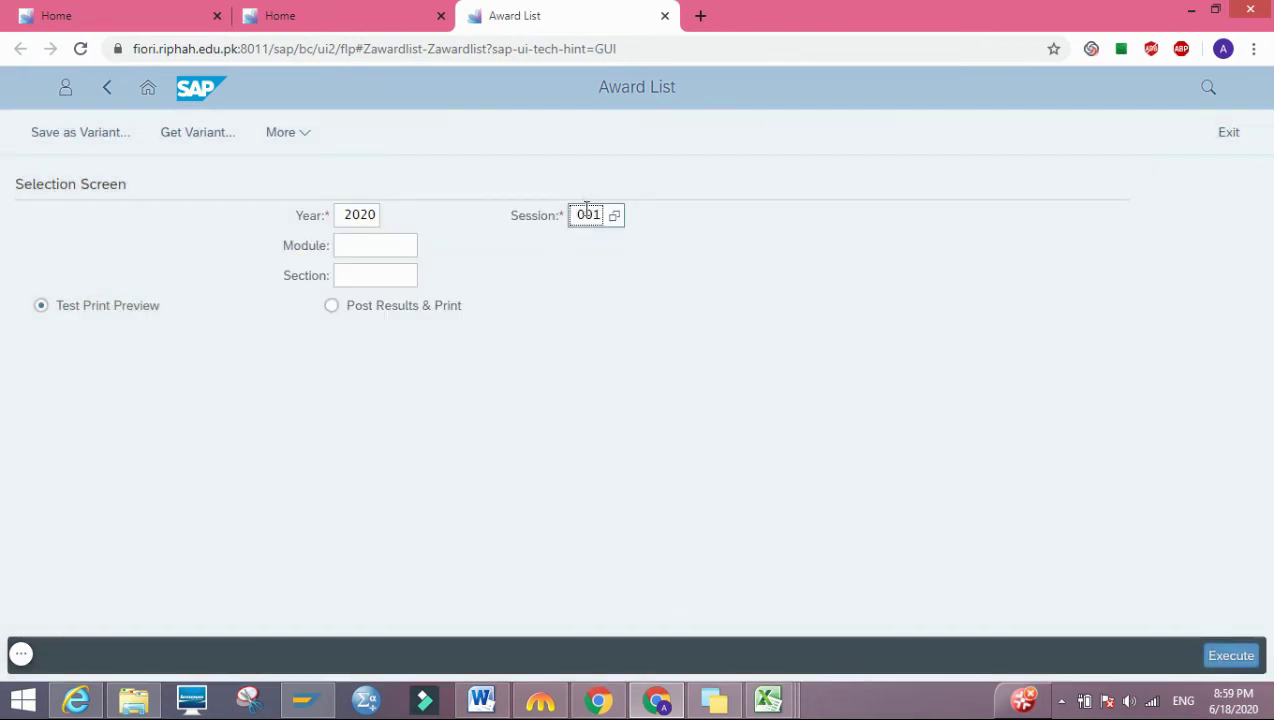
key("Return")
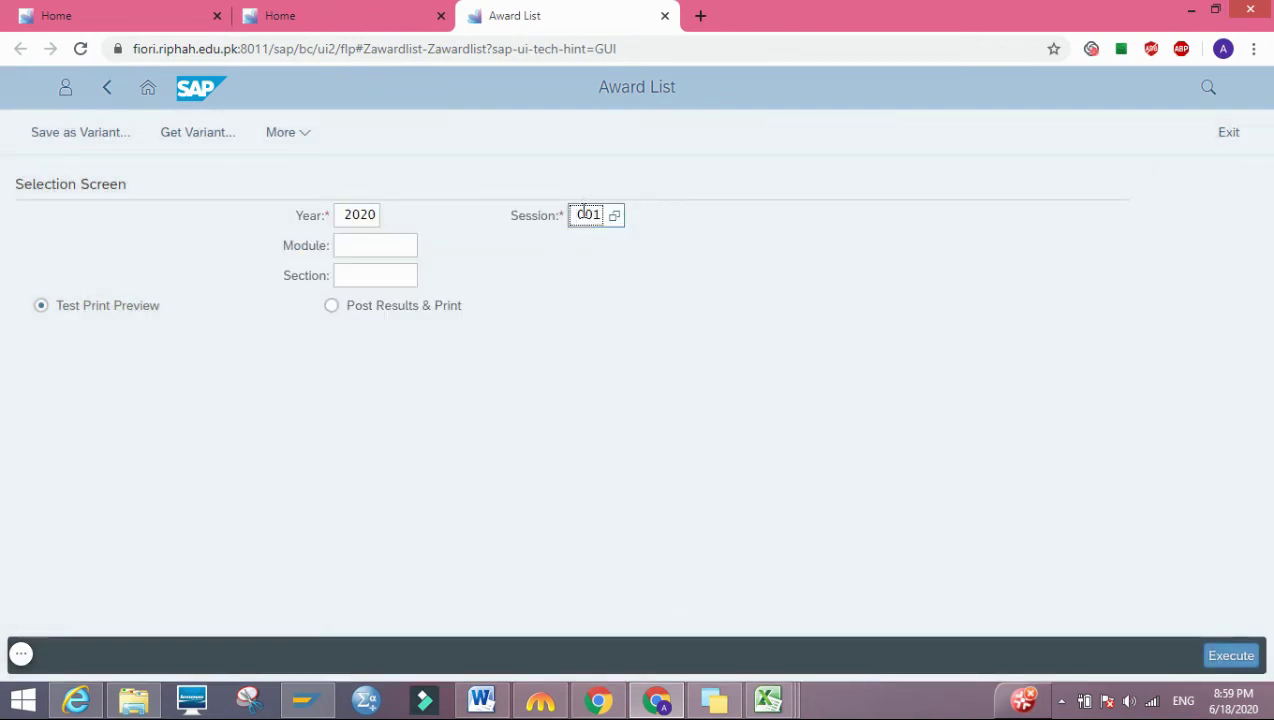
Choose Decision Making module 40015695 and its Decision Making-RWP section 50023343 for the award list
left_click(392, 247)
left_click(427, 248)
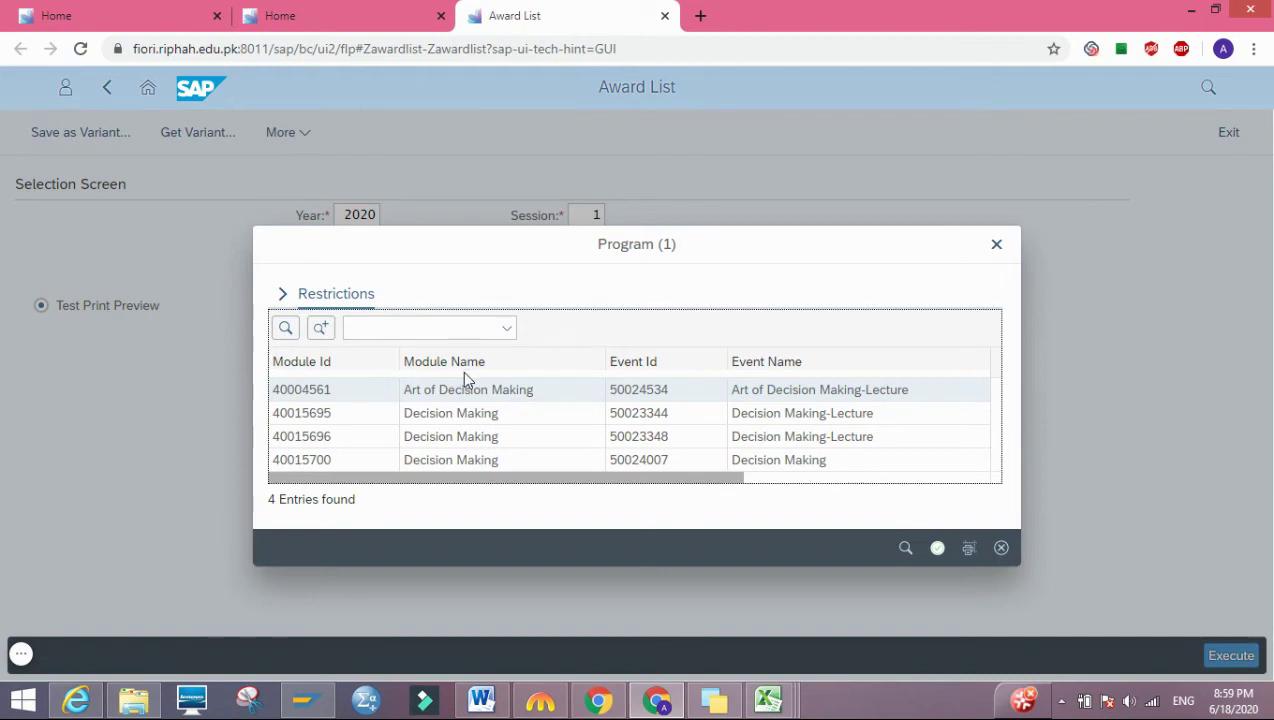
left_click(457, 424)
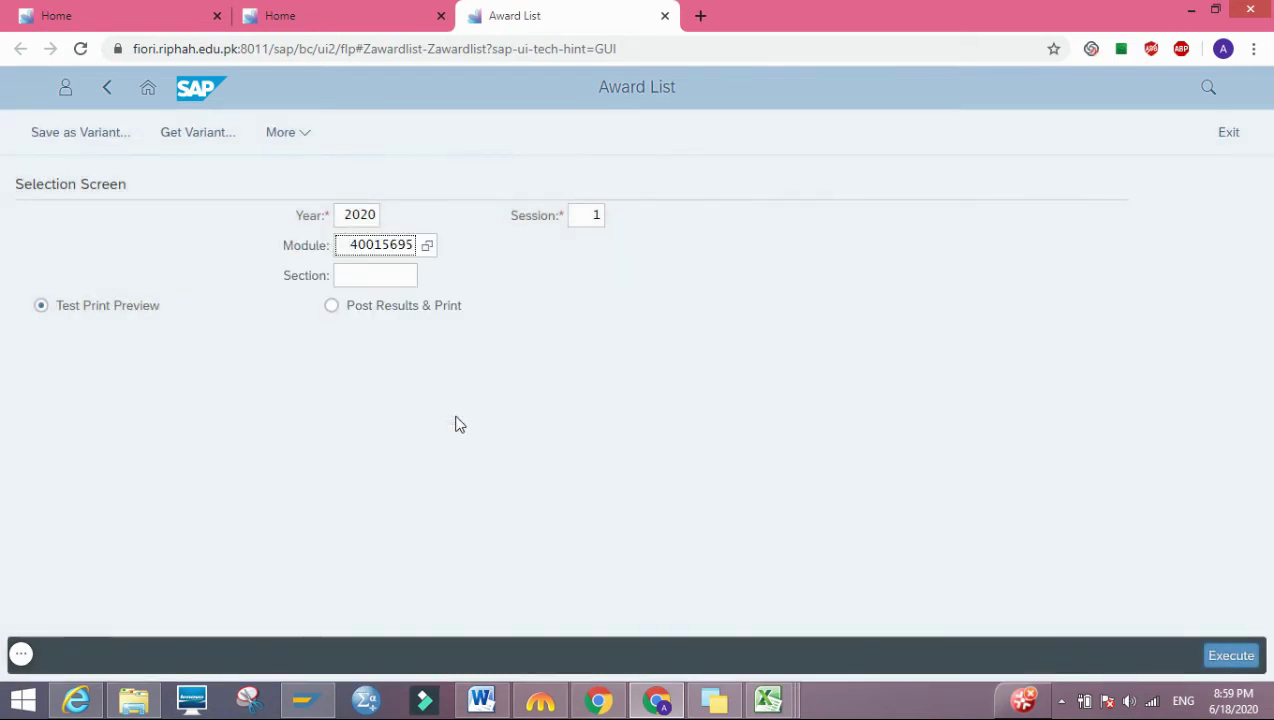
left_click(367, 276)
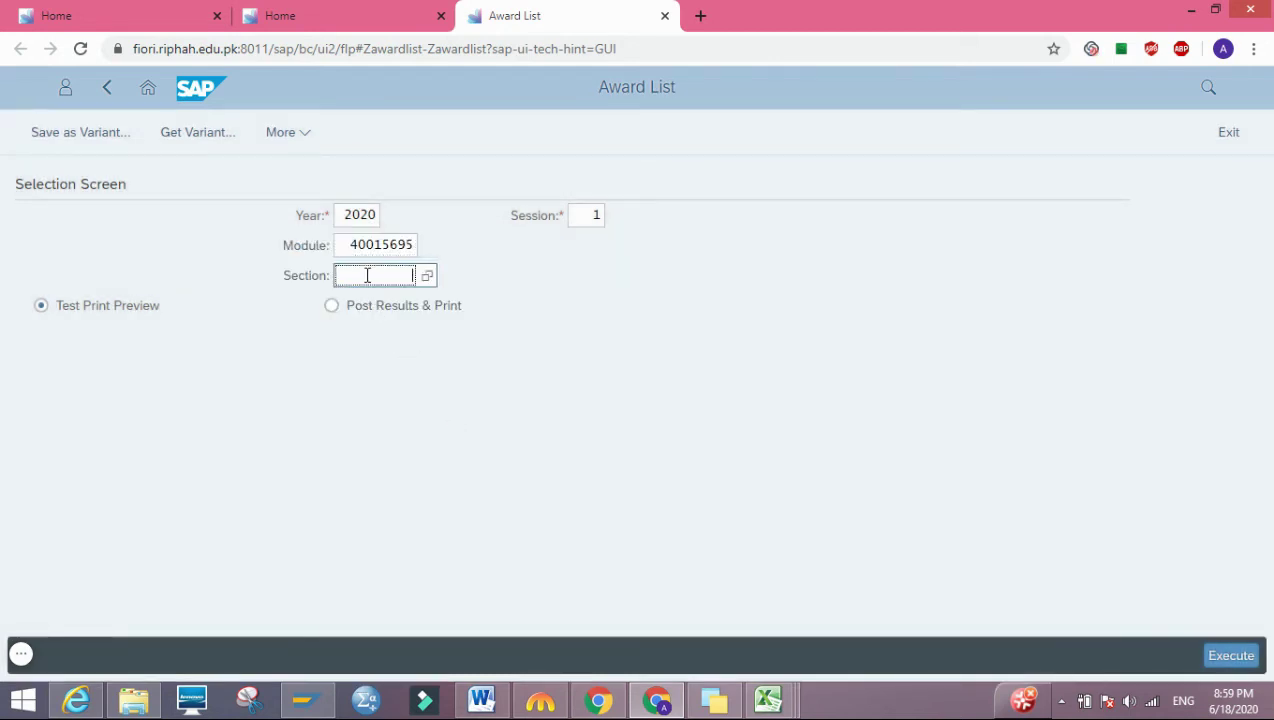
left_click(427, 279)
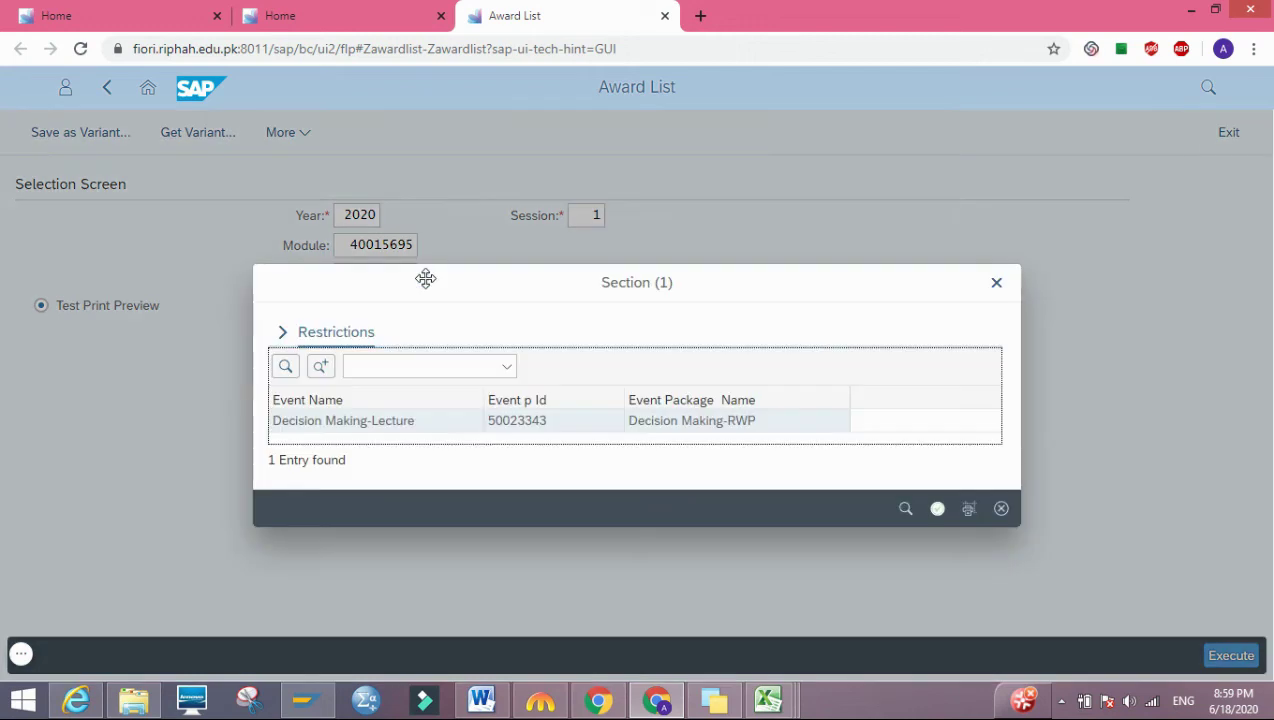
double_click(366, 430)
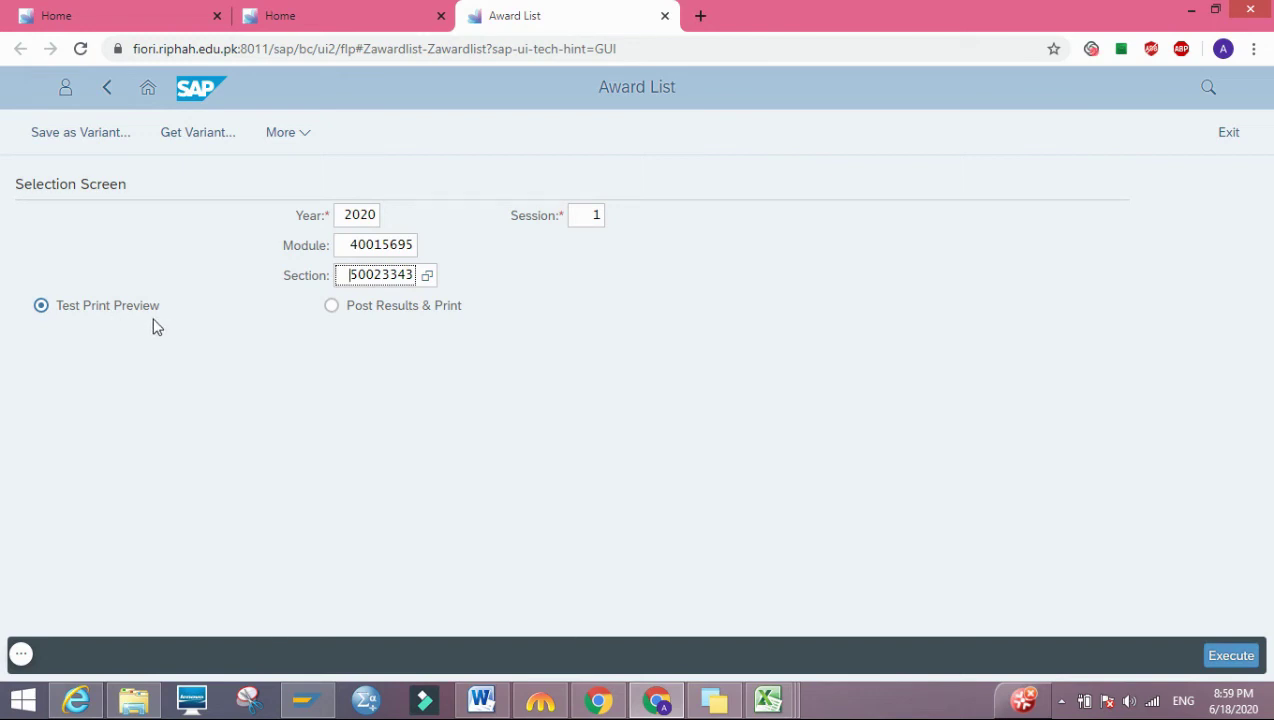
Run the award list as a test print preview with output device LP01, and examine the final grade sheet
left_click(1230, 658)
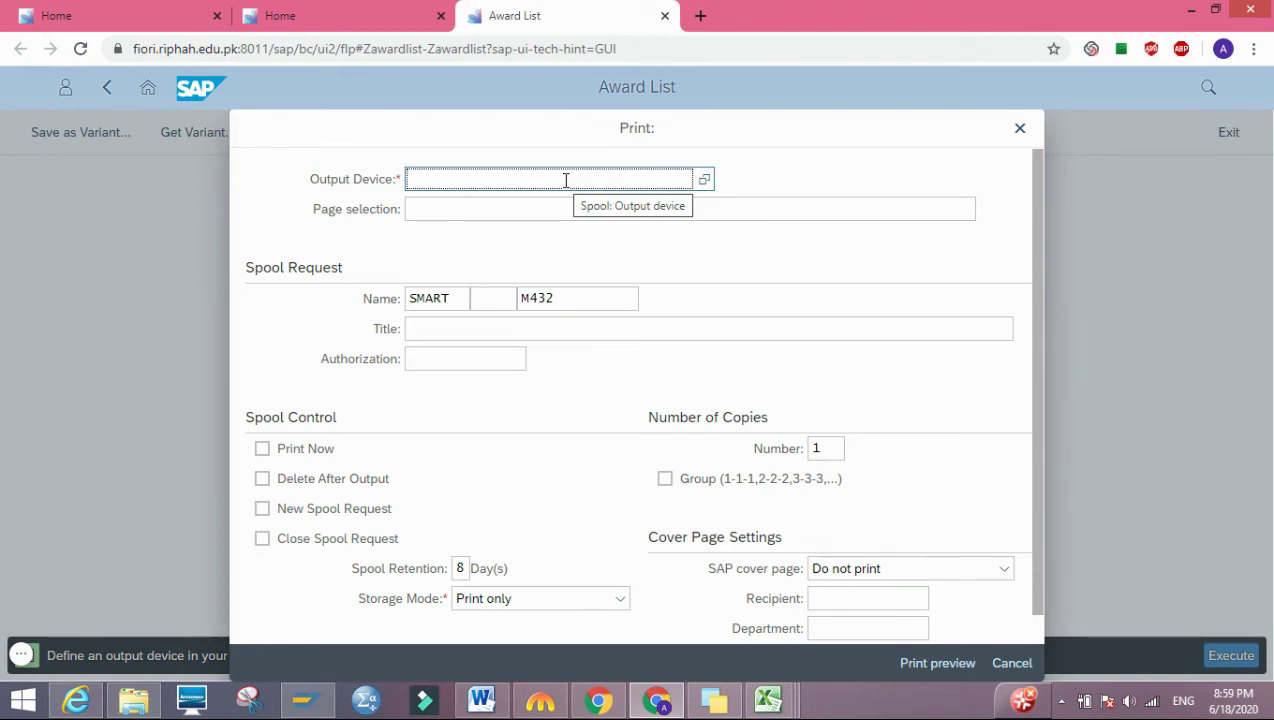
type("l")
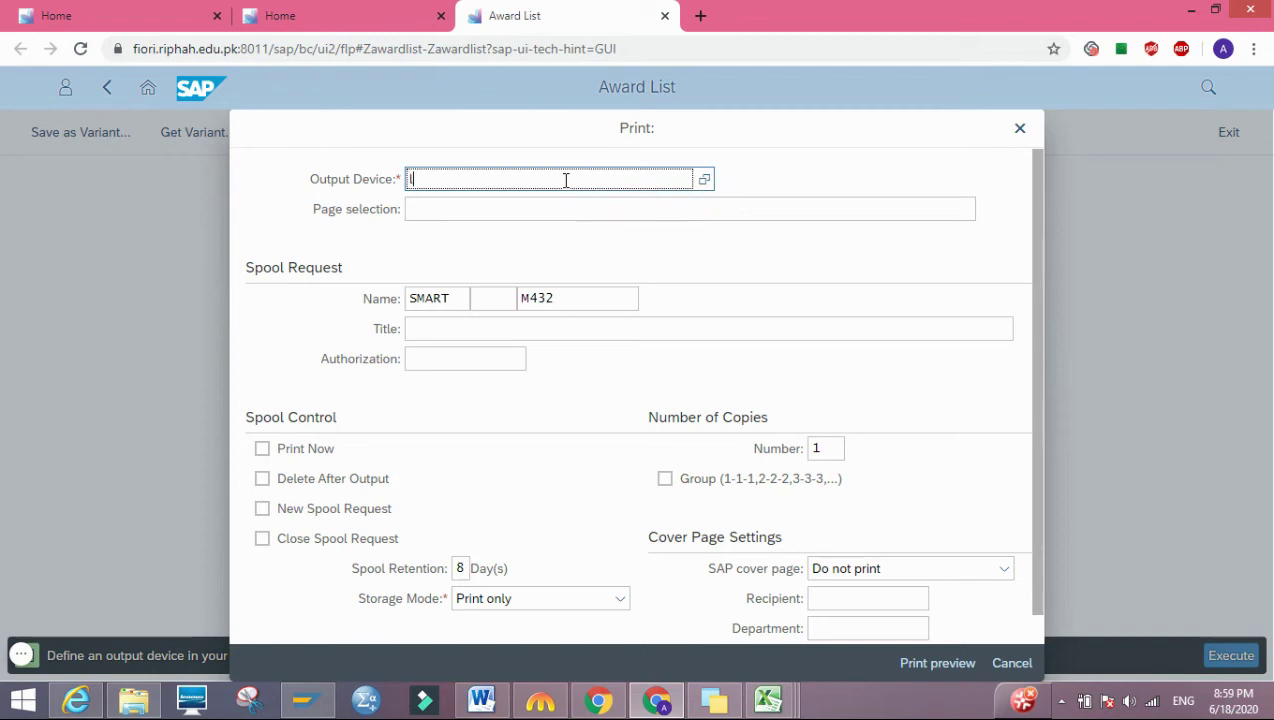
type("p01")
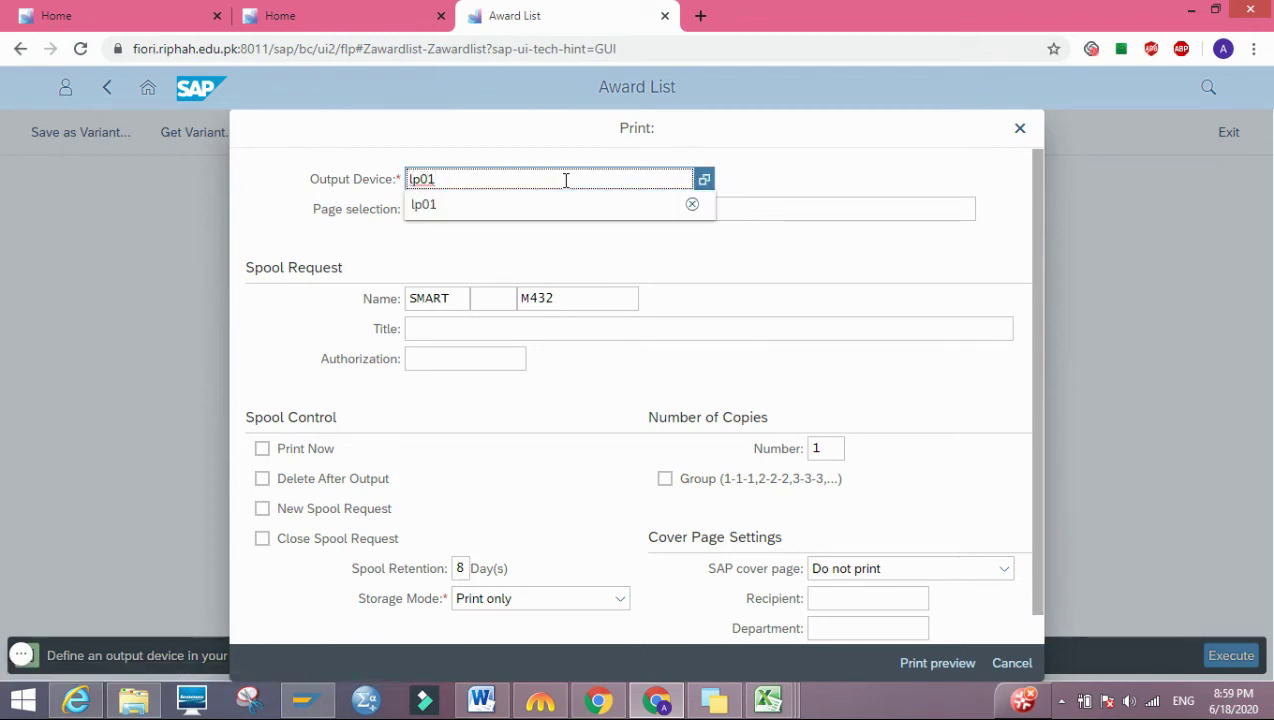
key("Return")
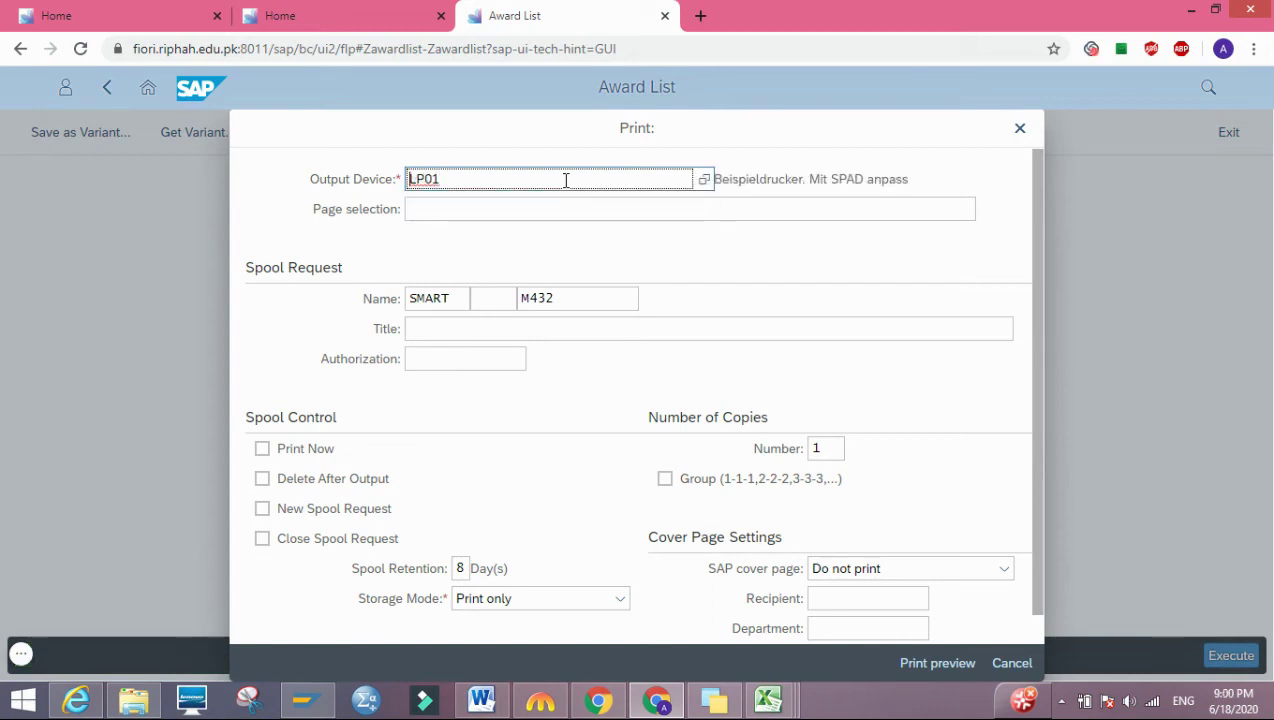
left_click(938, 670)
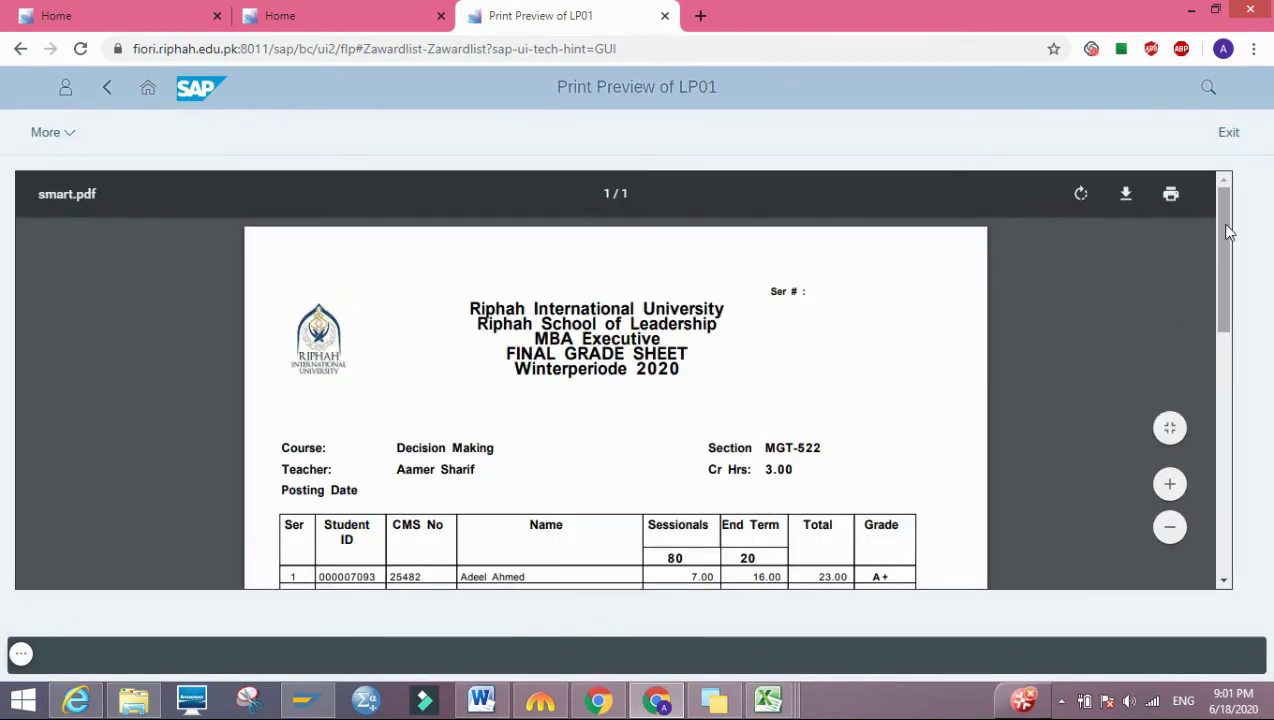
left_click_drag(1229, 231, 1229, 300)
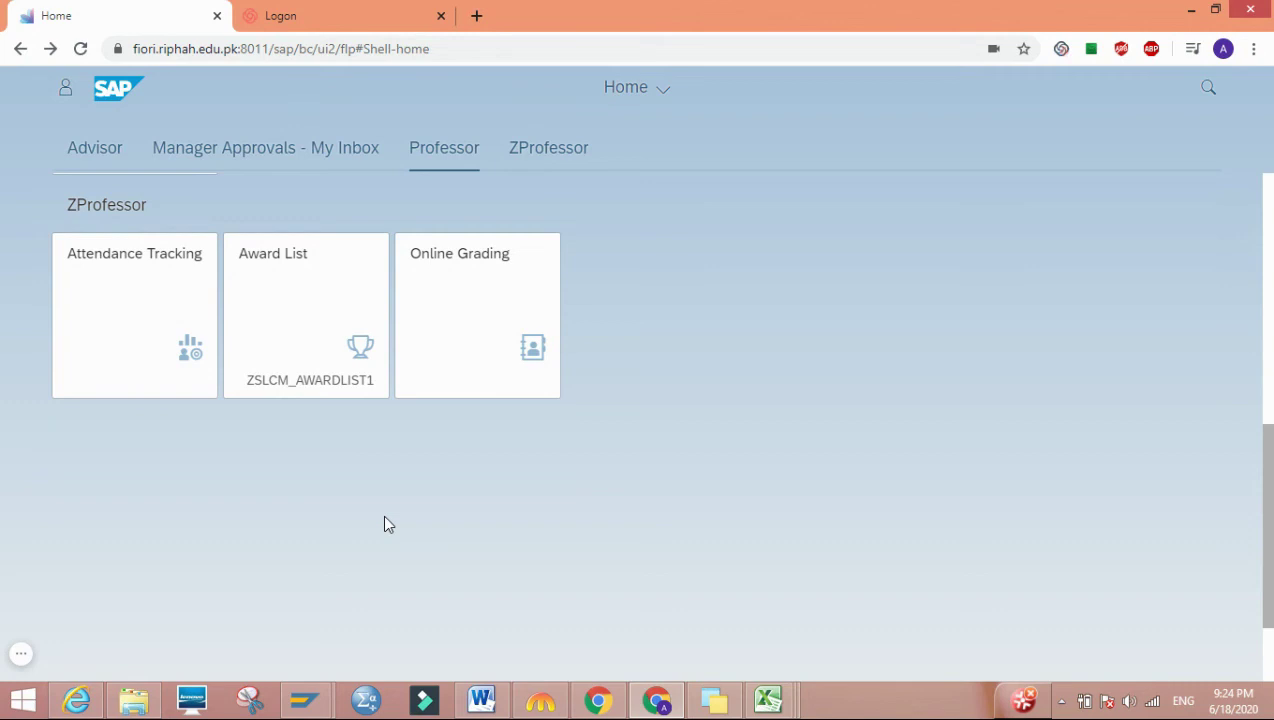
Switch to the SAP GUI Appraisal window and list the students of module MGT-522 for event package Decision Making-RWP
left_click(306, 702)
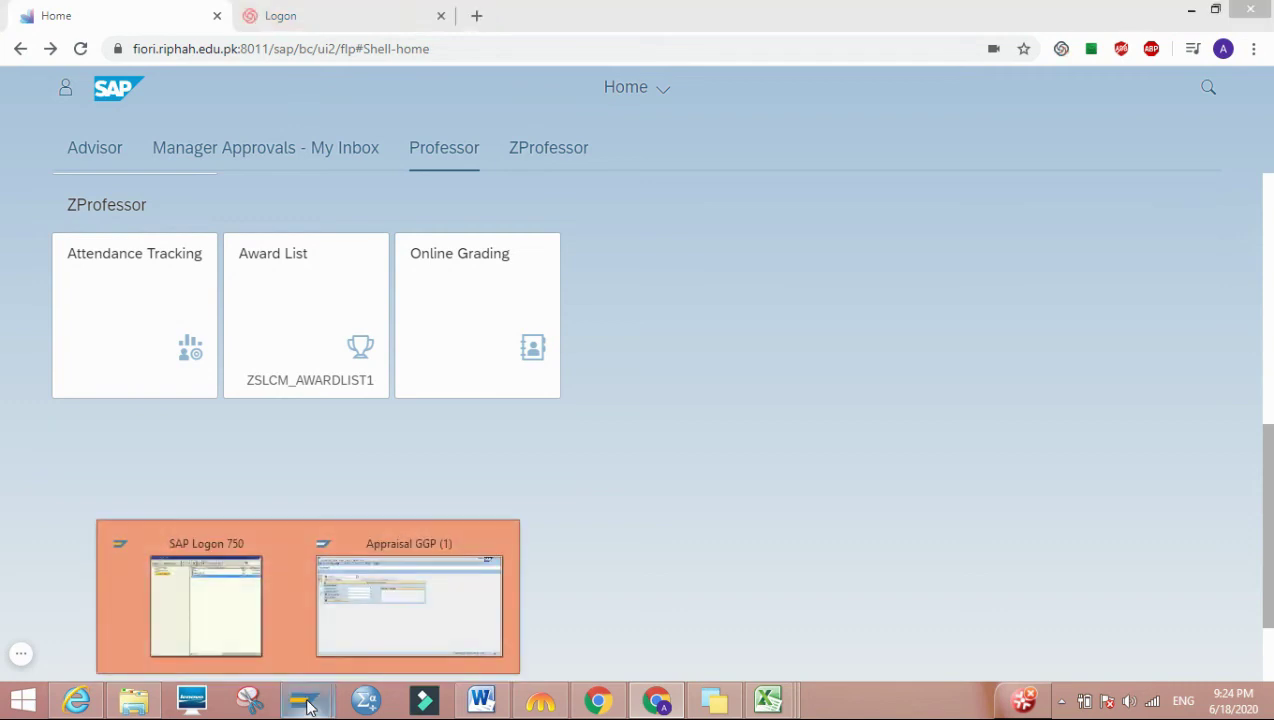
left_click(394, 628)
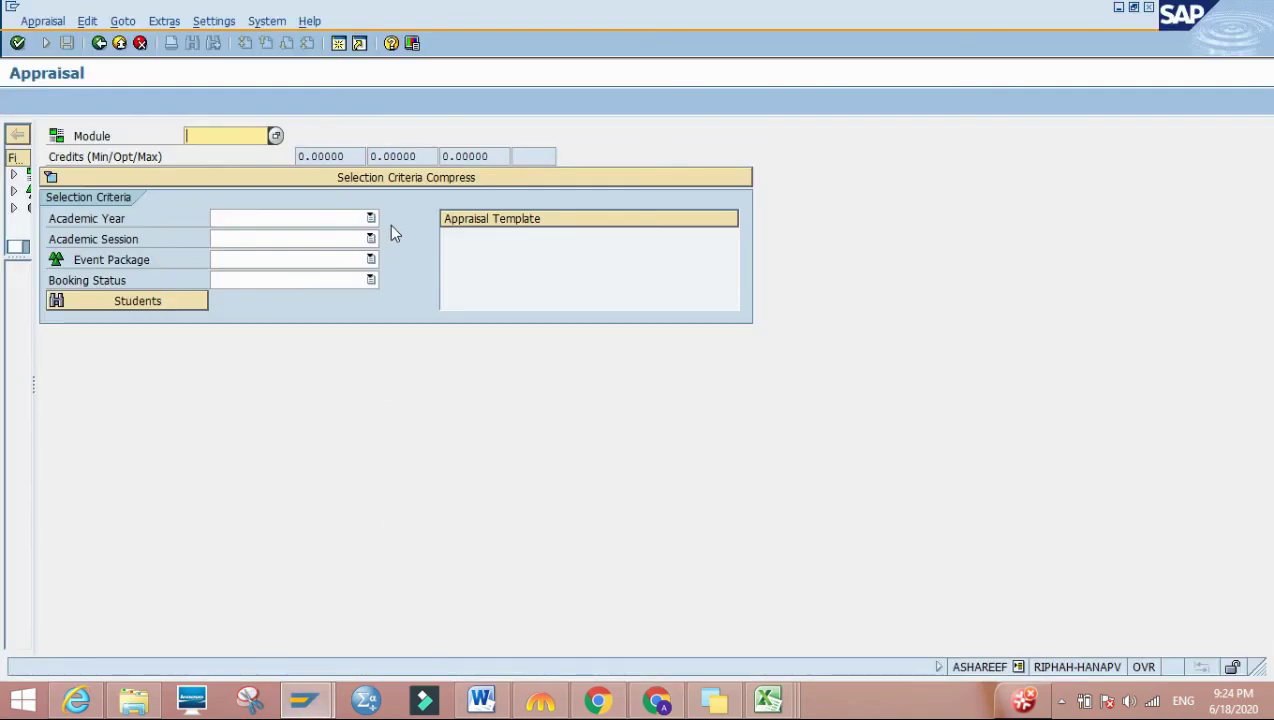
key("BackSpace")
left_click(240, 151)
key("Return")
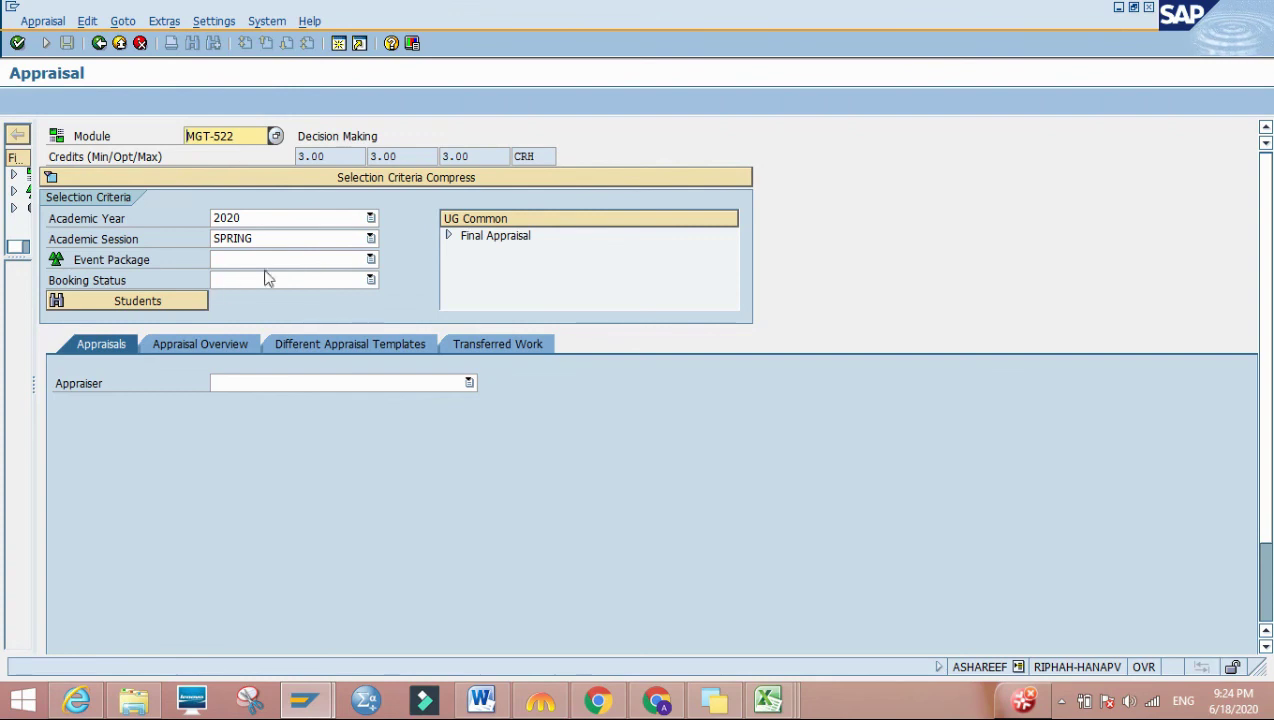
left_click(371, 260)
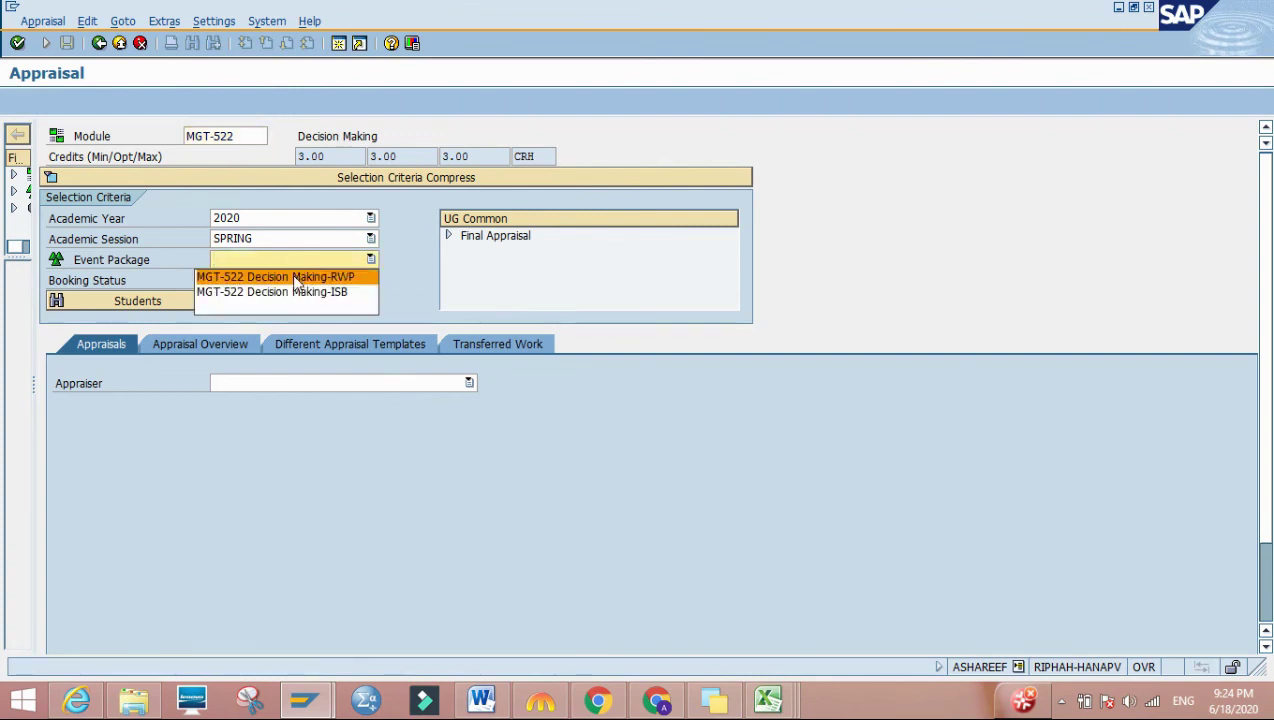
left_click(292, 274)
left_click(167, 303)
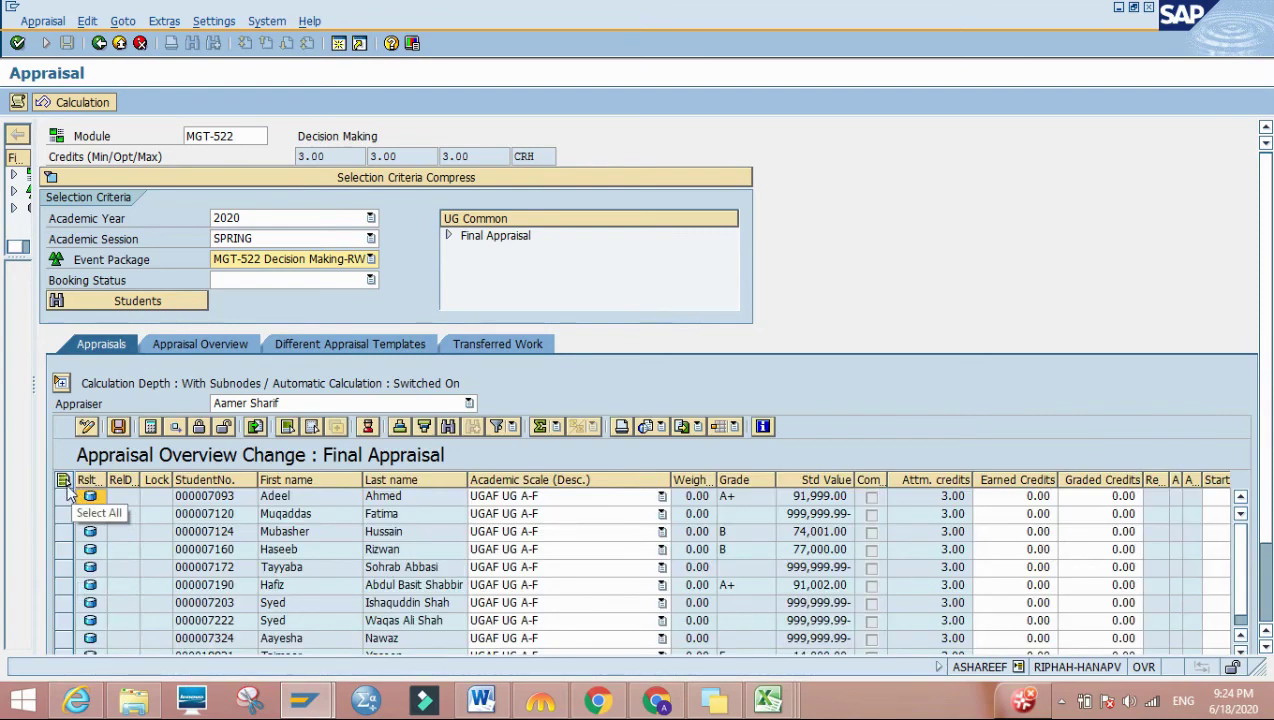
Calculate the Final Appraisal for all listed students, save the results, dismiss the error log and leave the Appraisal screen
left_click(62, 481)
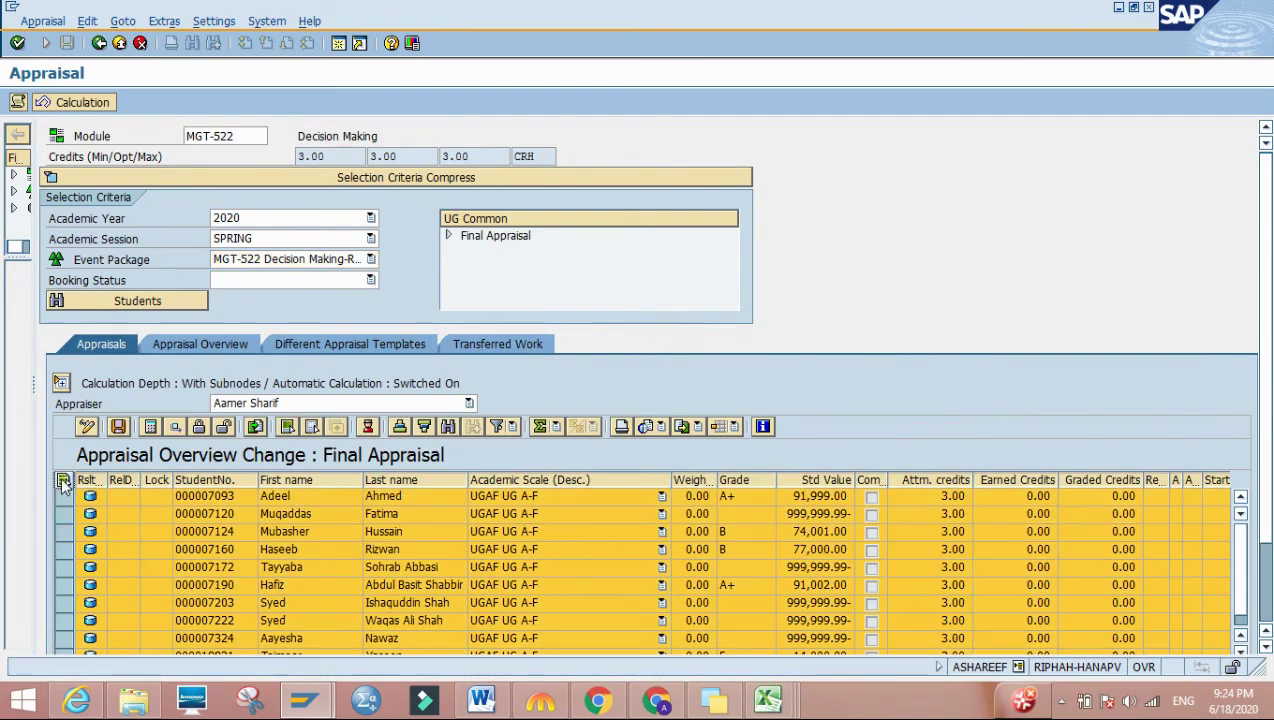
left_click(150, 425)
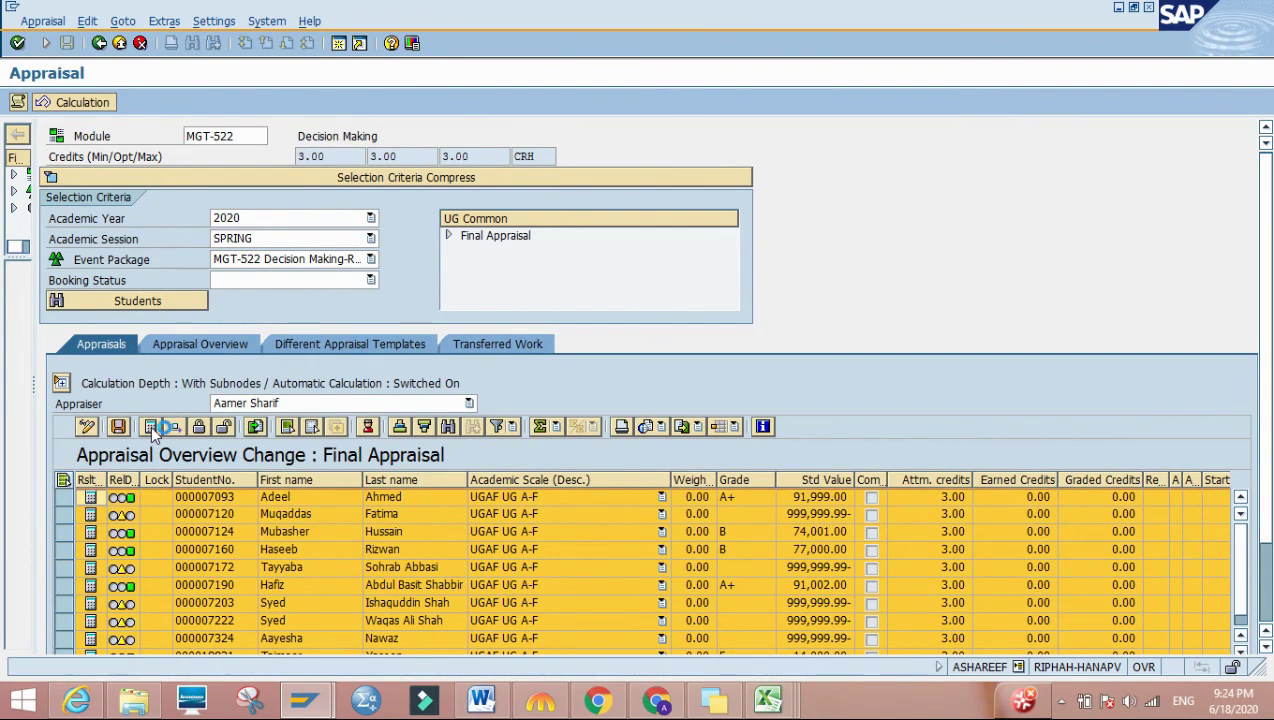
left_click(118, 427)
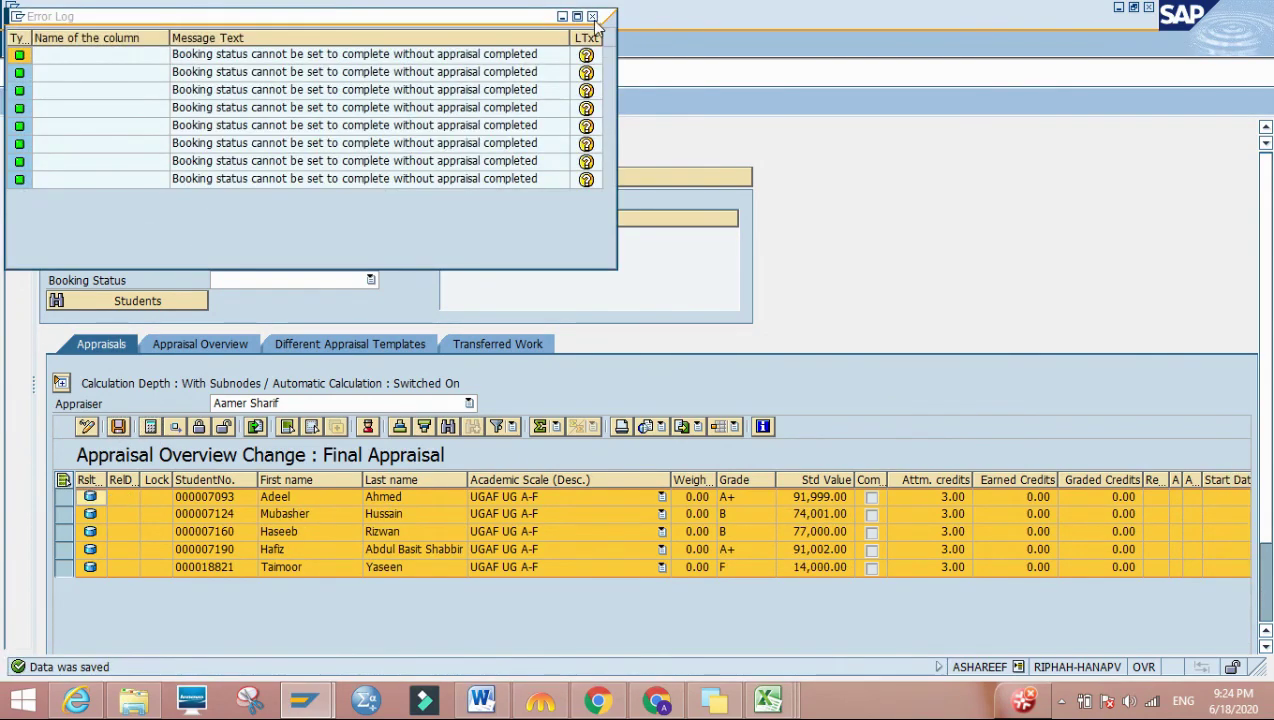
left_click(592, 14)
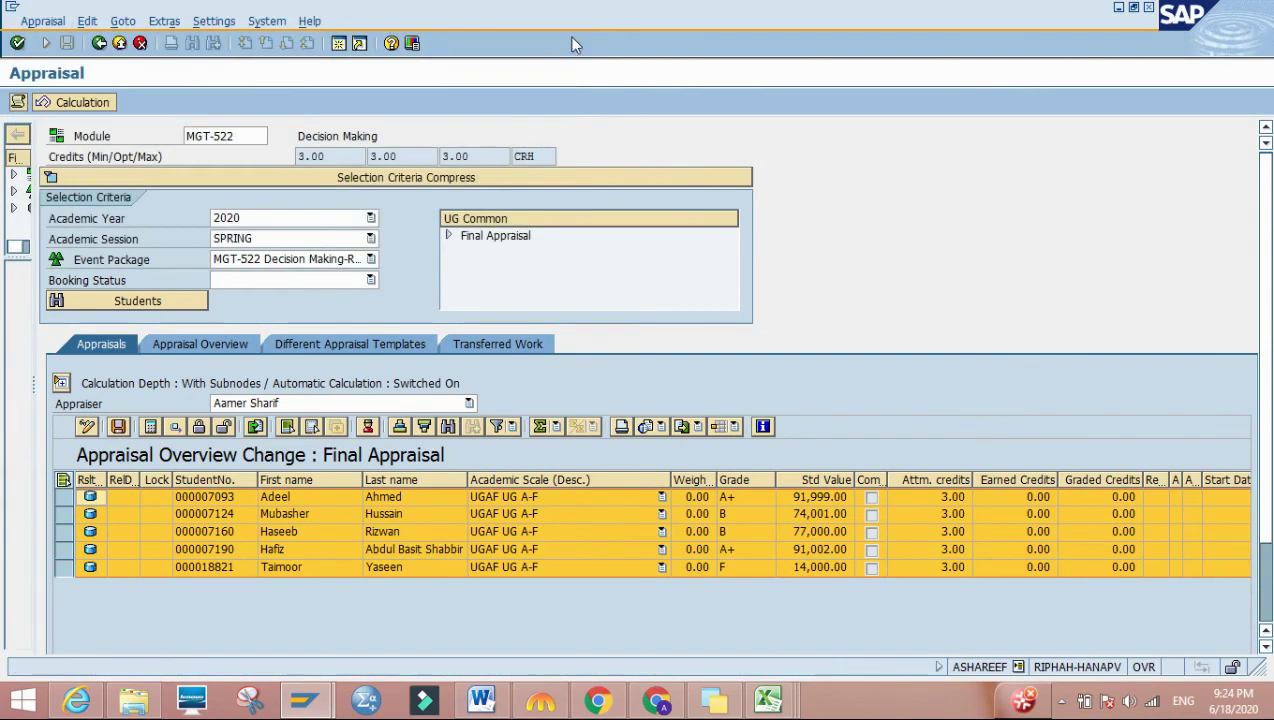
left_click(118, 427)
left_click(99, 43)
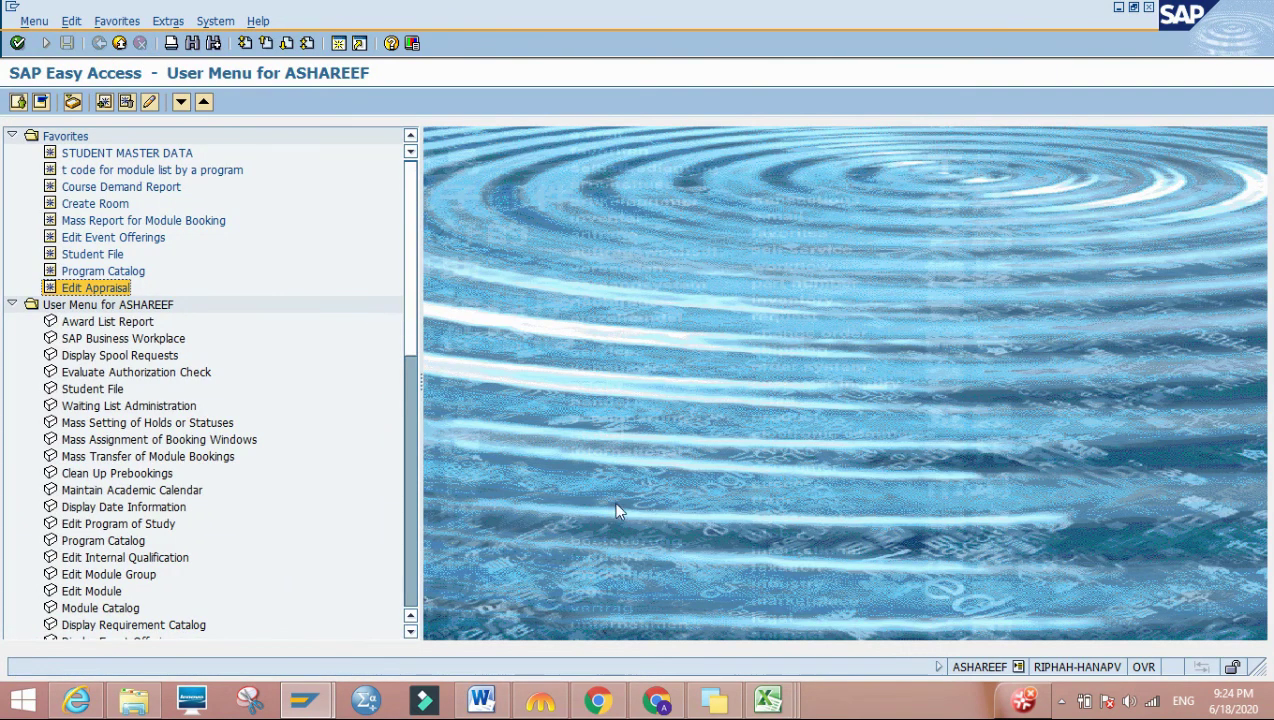
Switch back to Chrome, open the Award List application, and select year 2020 and session 001 (SPRING)
left_click(670, 705)
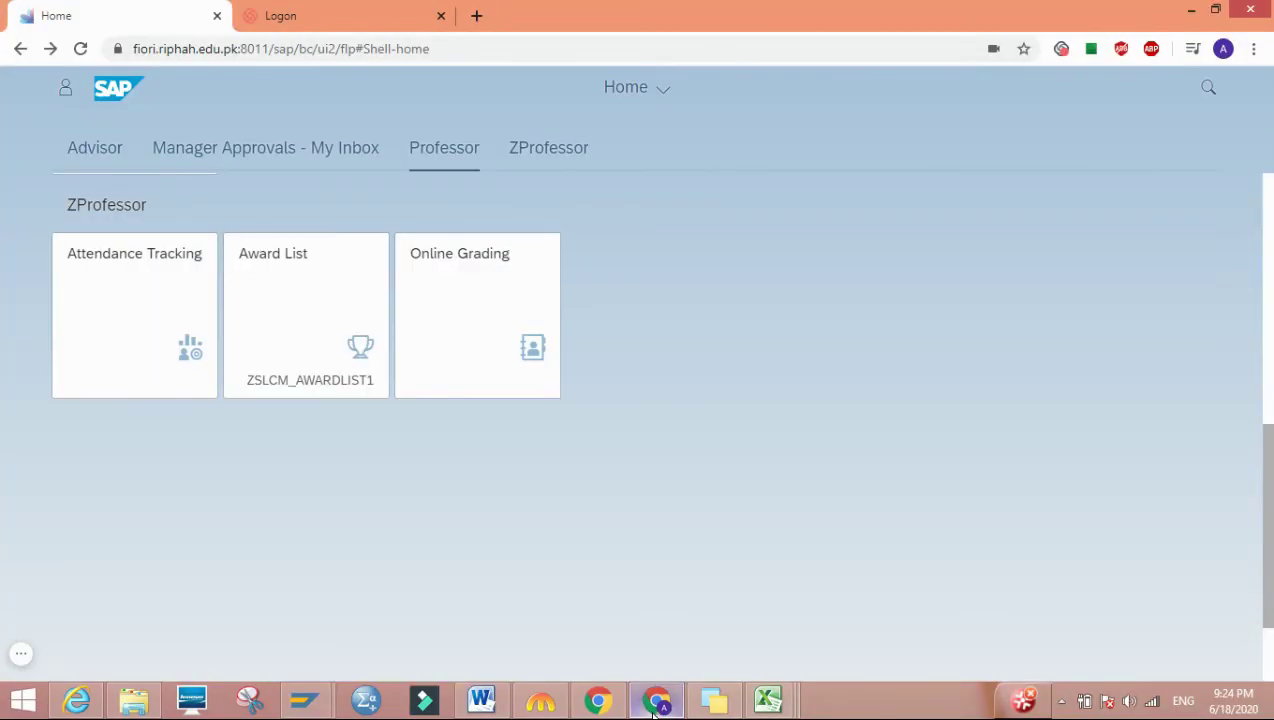
left_click(303, 332)
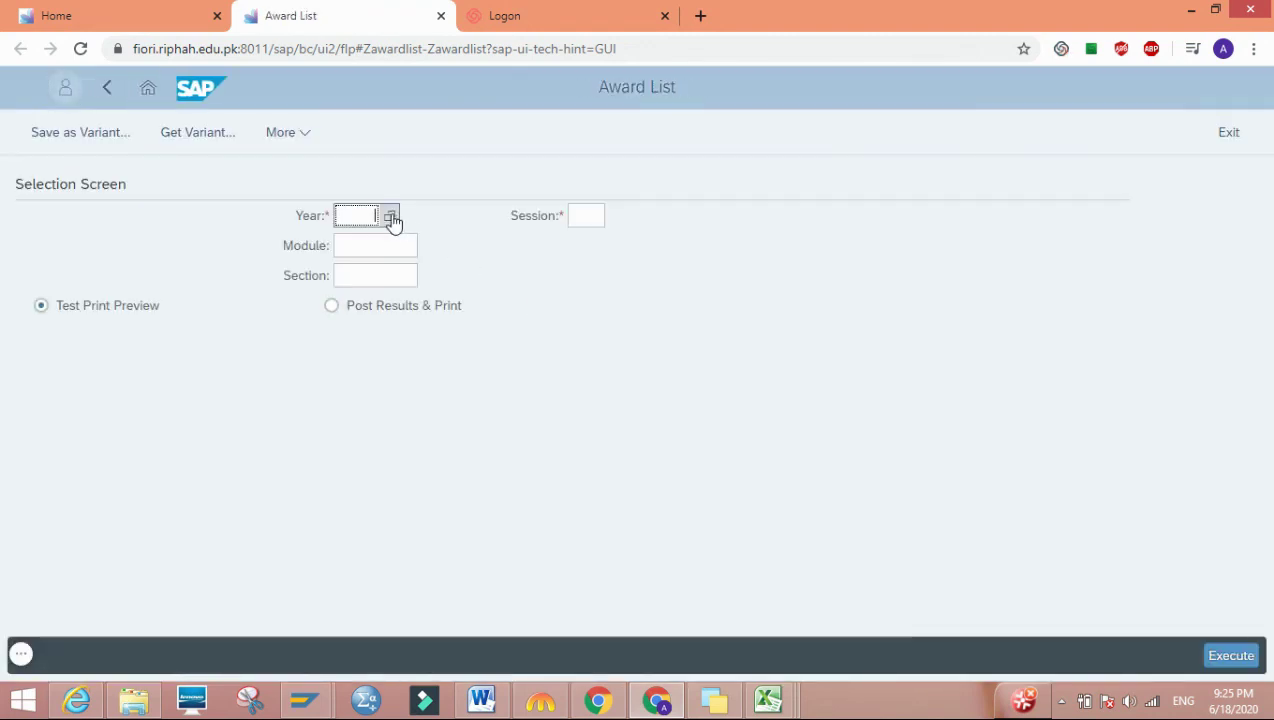
left_click(390, 217)
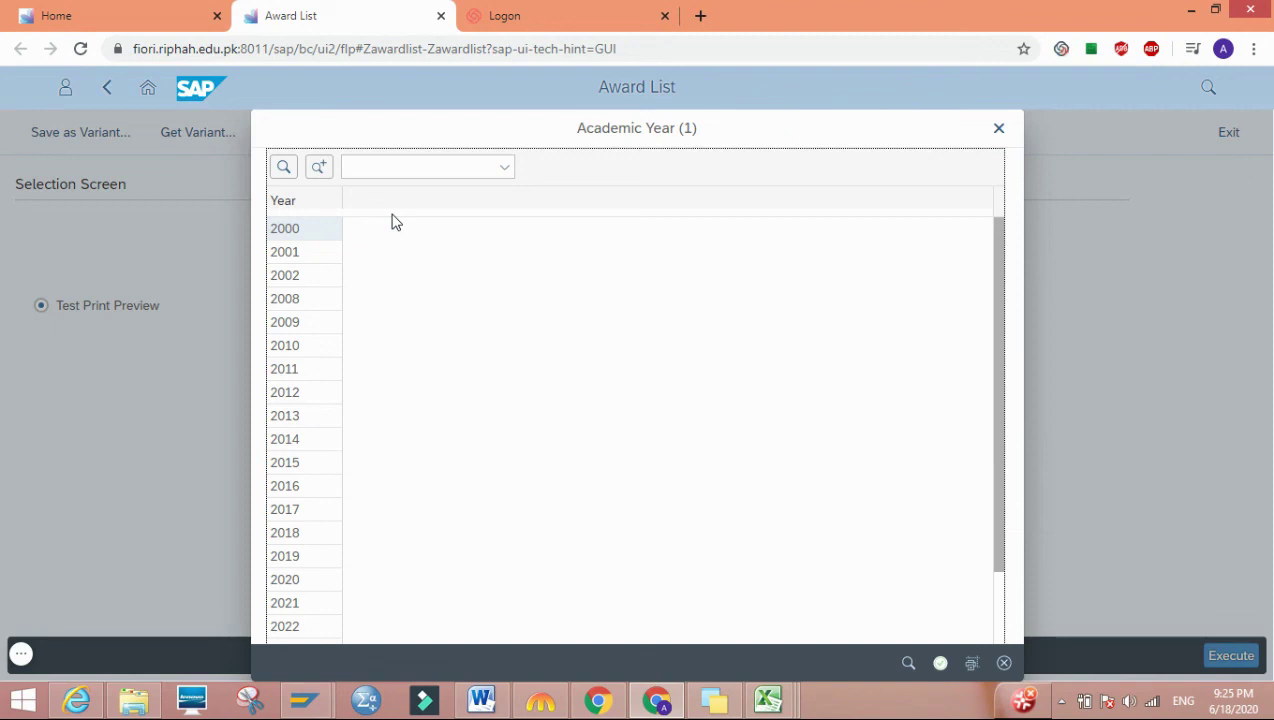
left_click(293, 581)
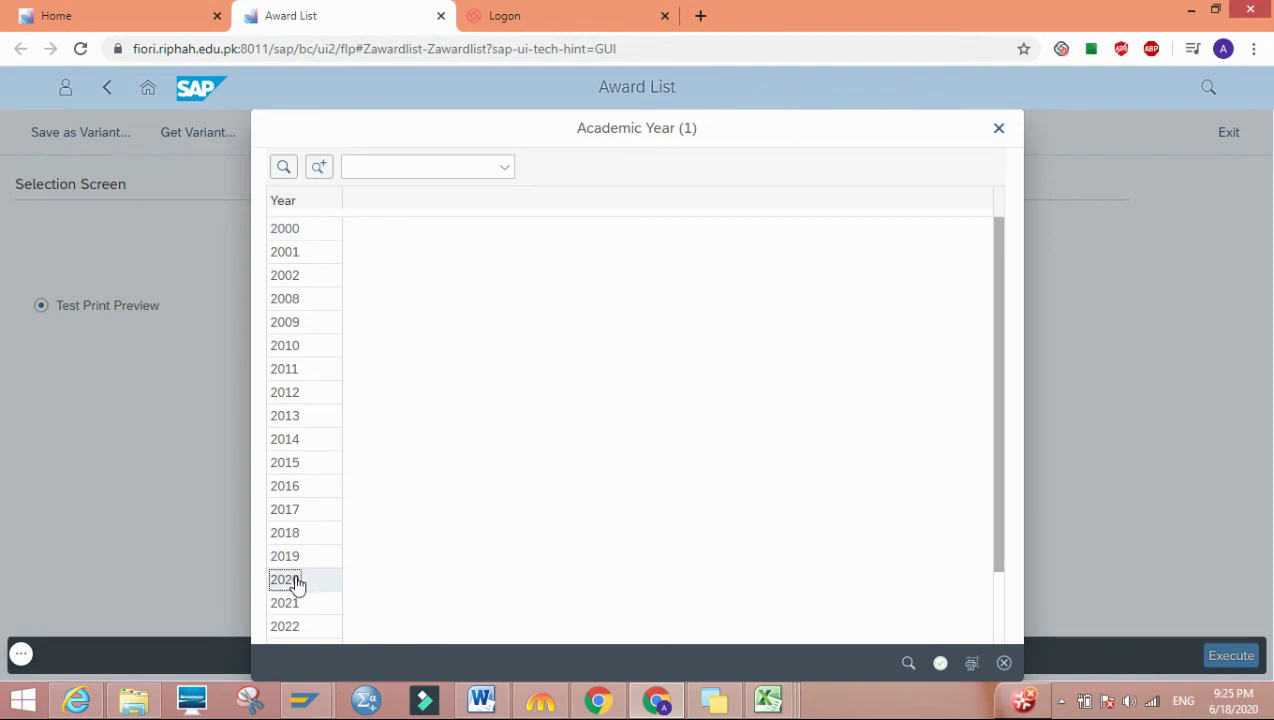
double_click(297, 584)
left_click(589, 218)
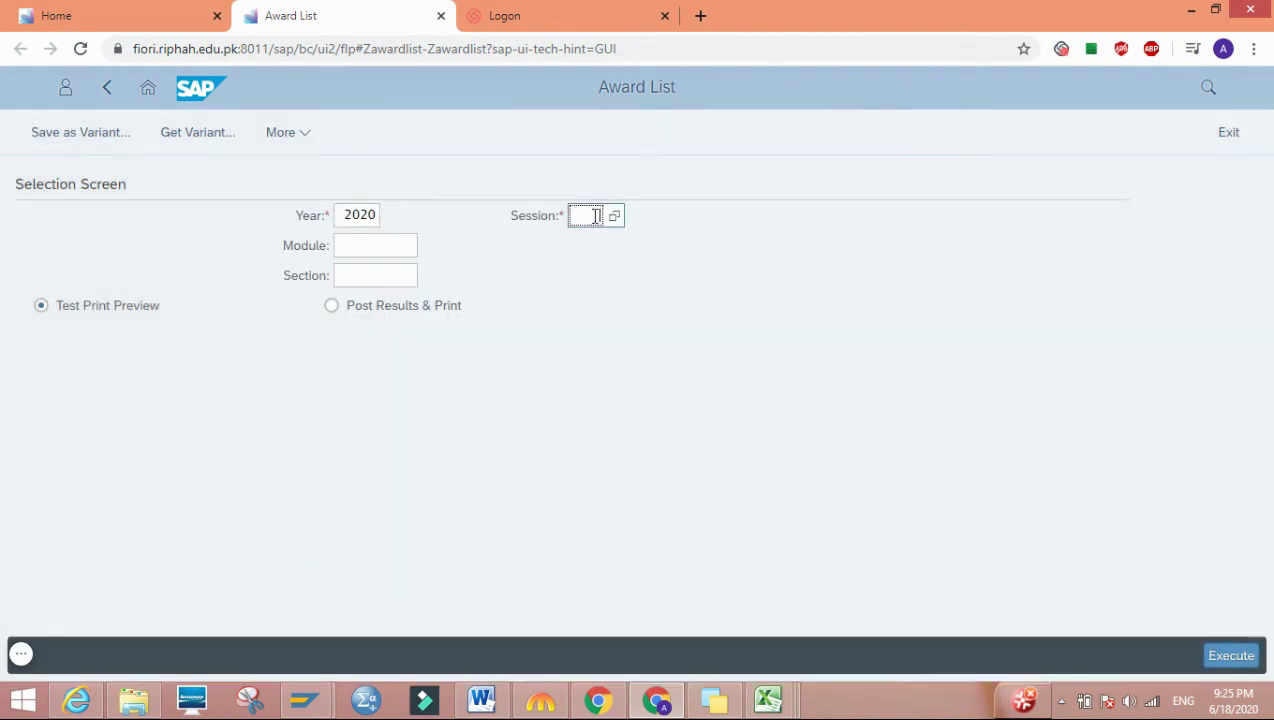
left_click(615, 217)
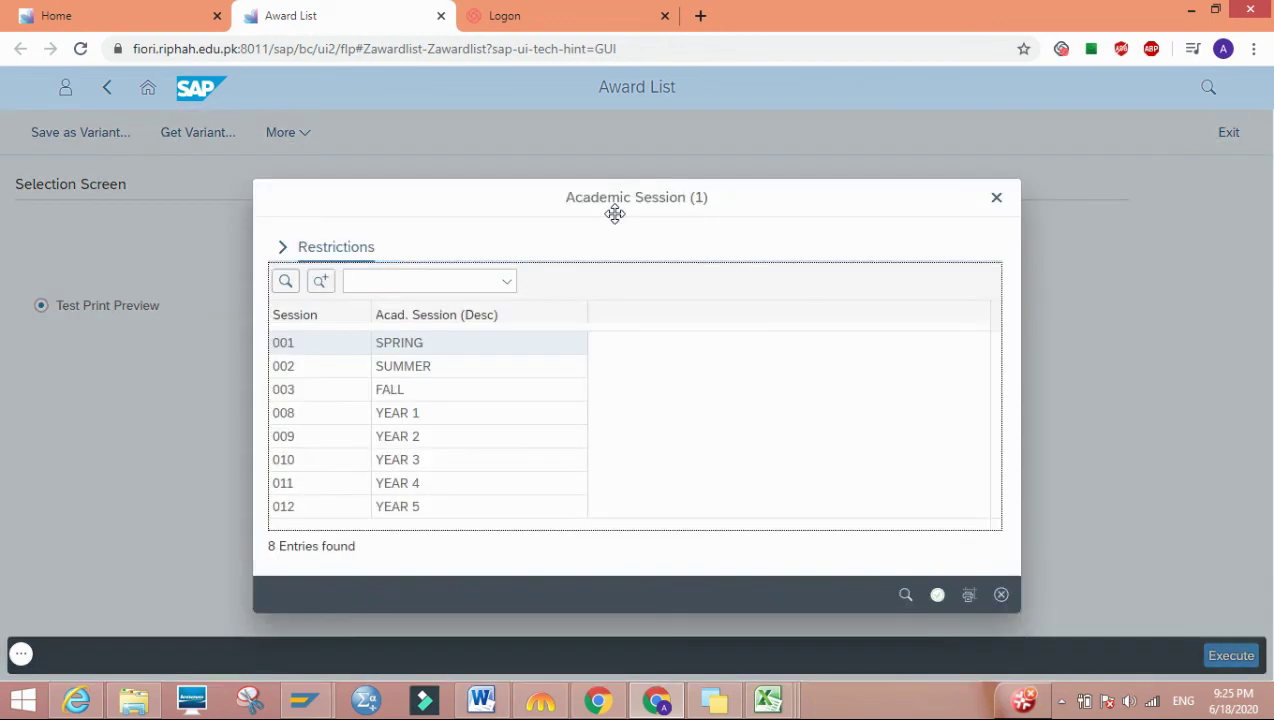
double_click(418, 347)
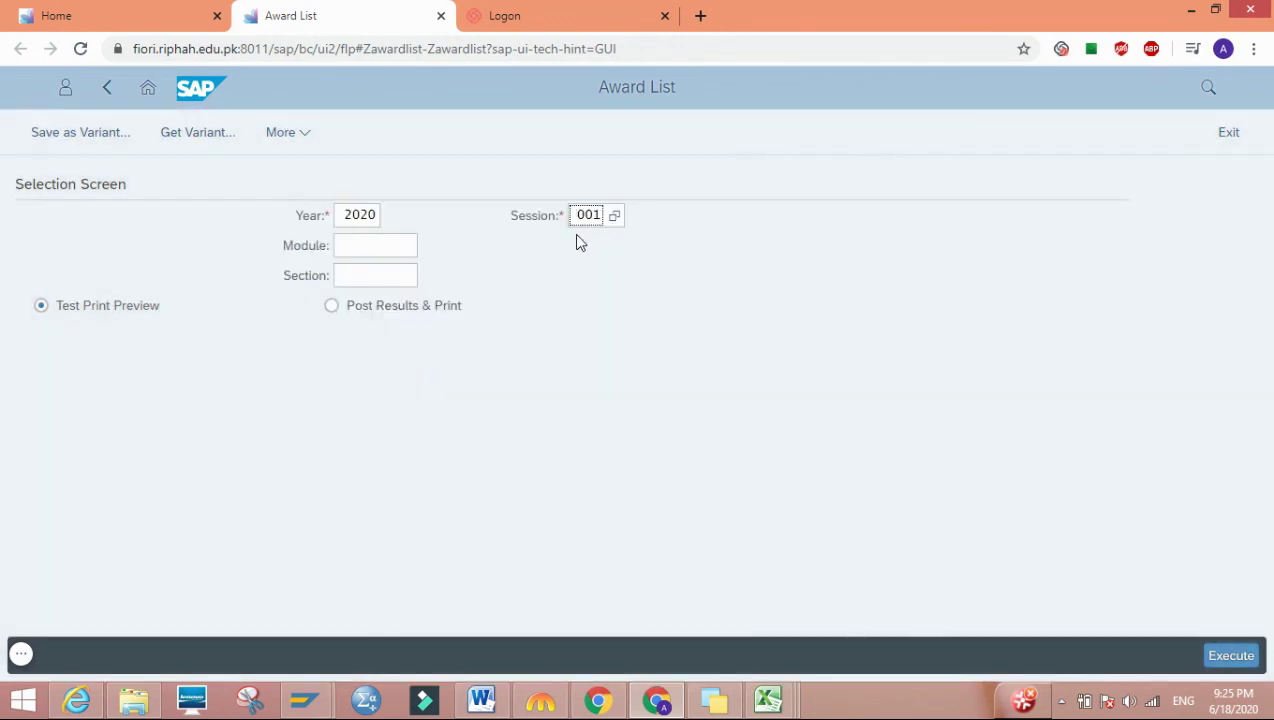
Choose module 40015696 (Decision Making) and its section 50023347, Decision Making-RWP, for the award list
left_click(397, 244)
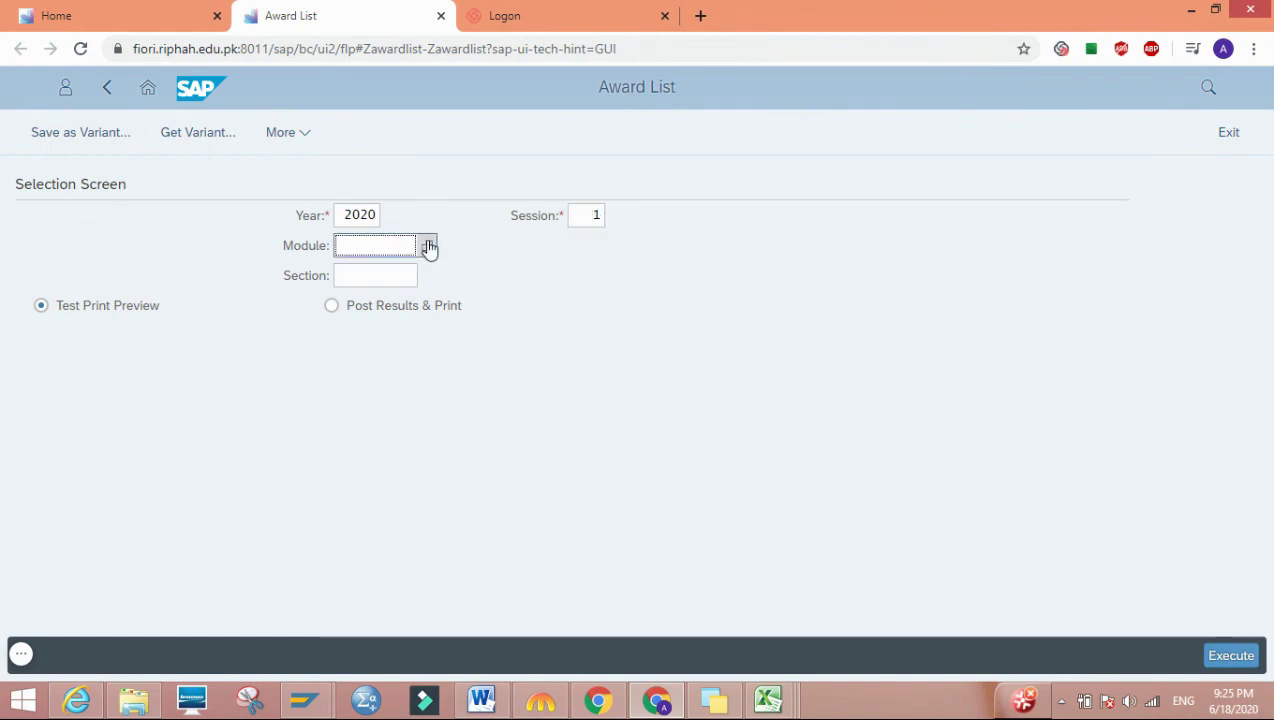
left_click(427, 246)
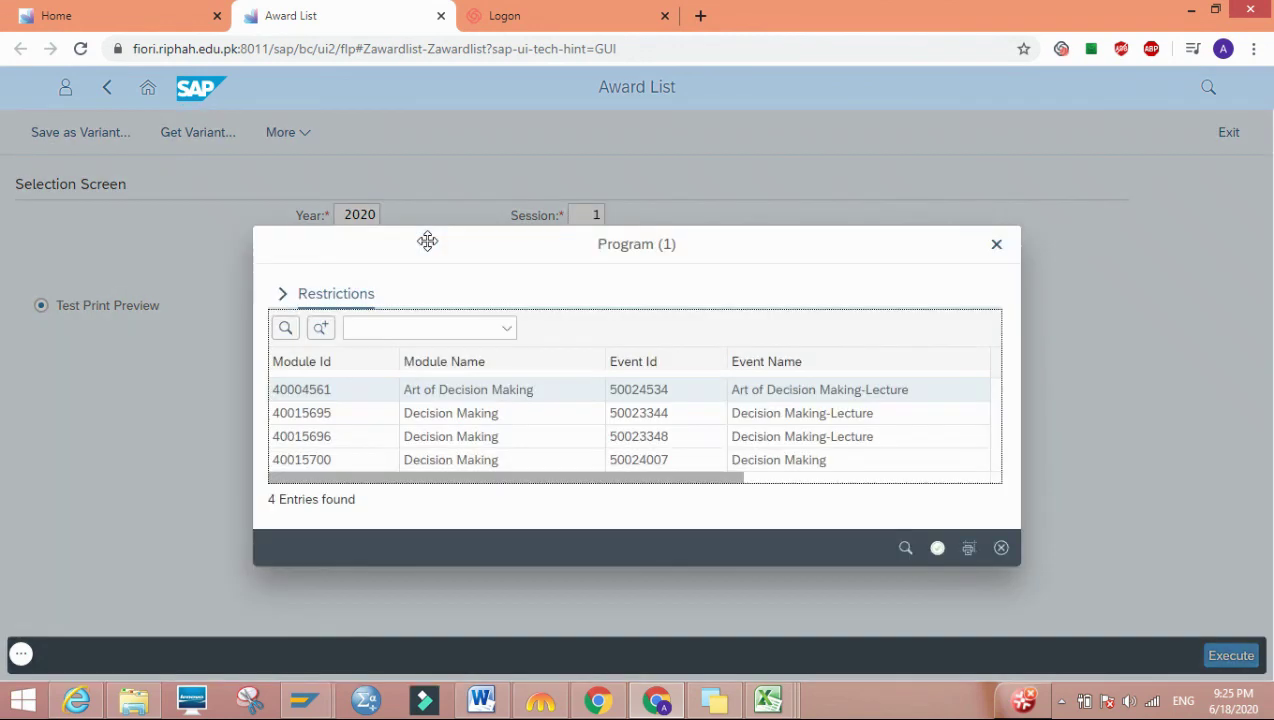
left_click(441, 441)
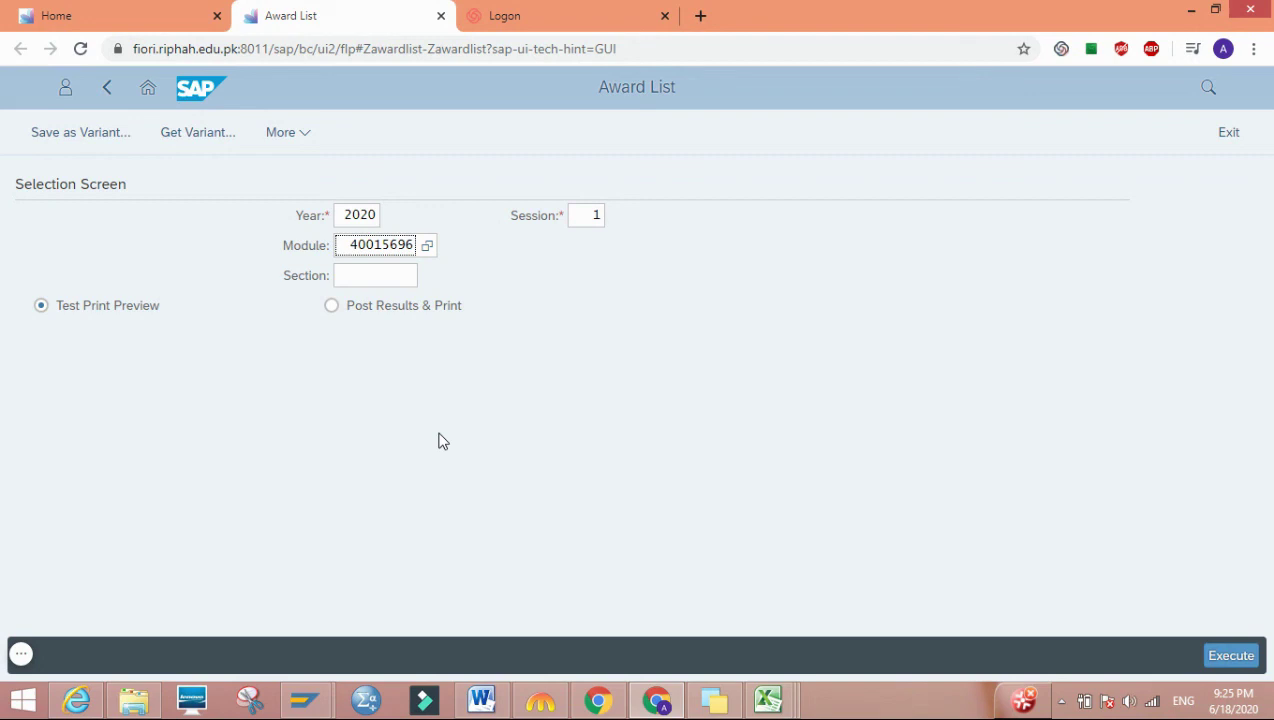
left_click(372, 276)
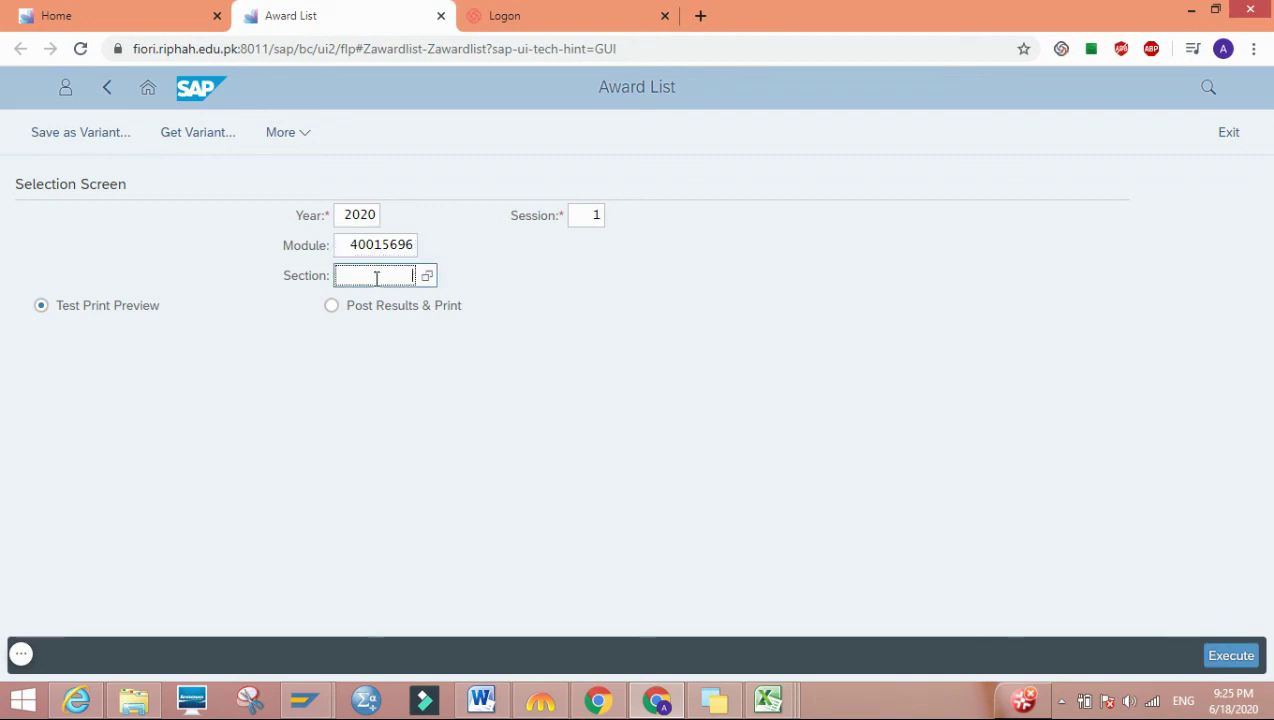
left_click(427, 277)
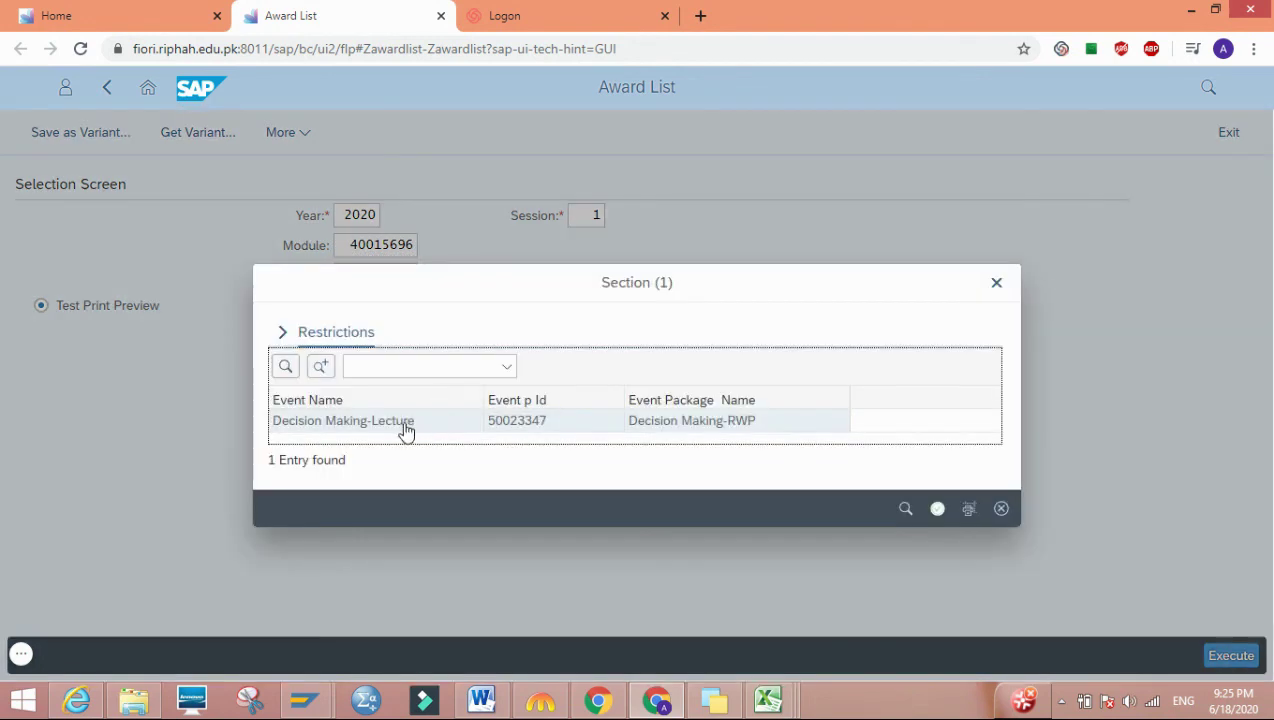
left_click(396, 427)
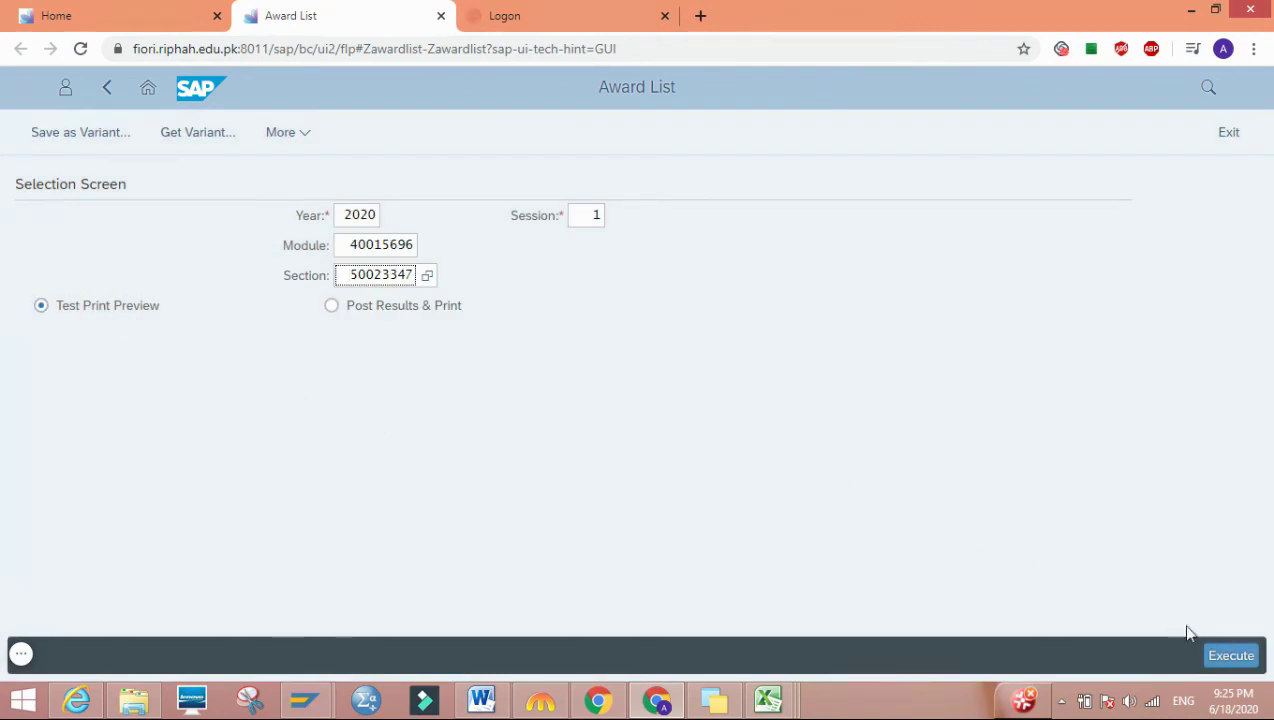
Execute the award list as a test print preview with output device LP01, and examine the grades table on the final grade sheet
left_click(1226, 658)
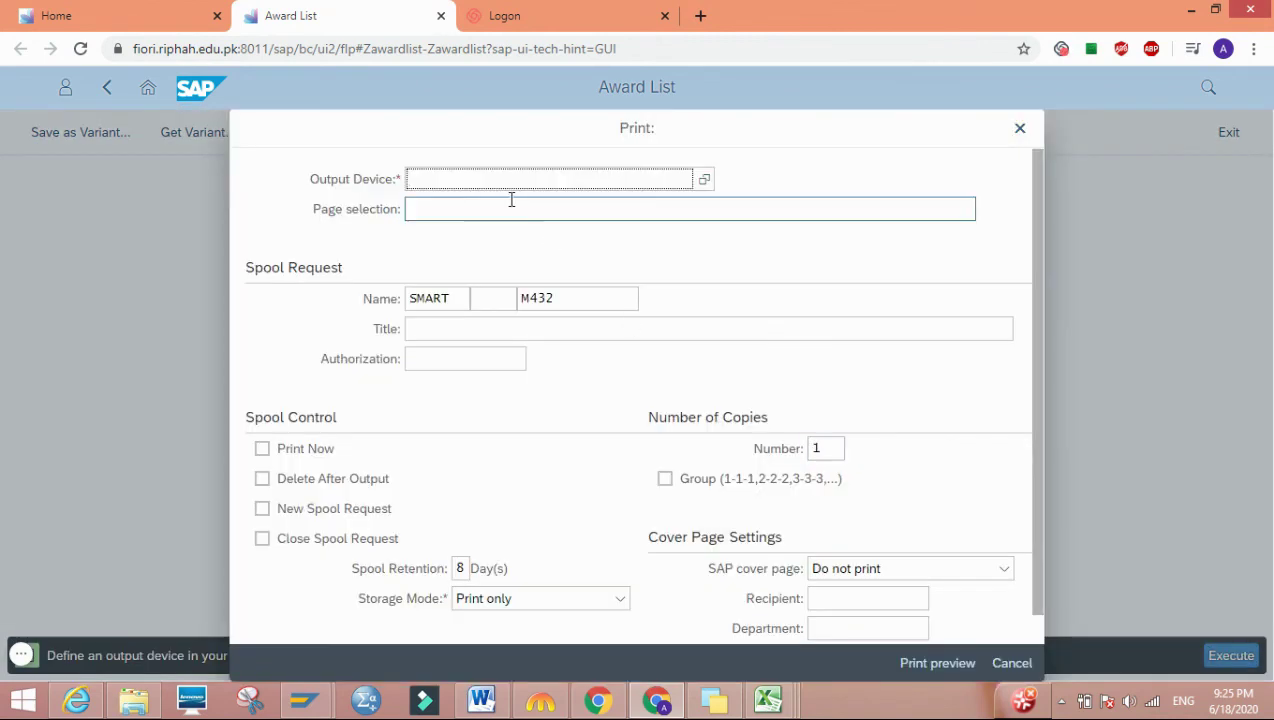
type("l")
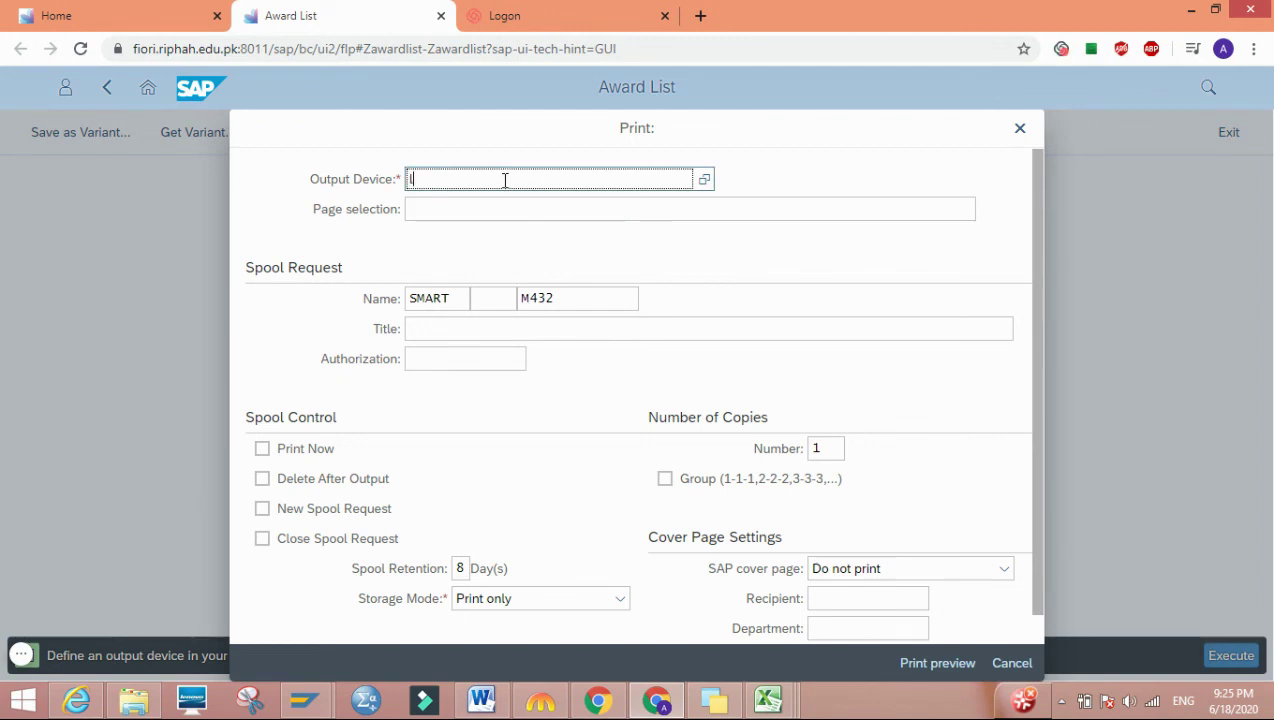
type("p01")
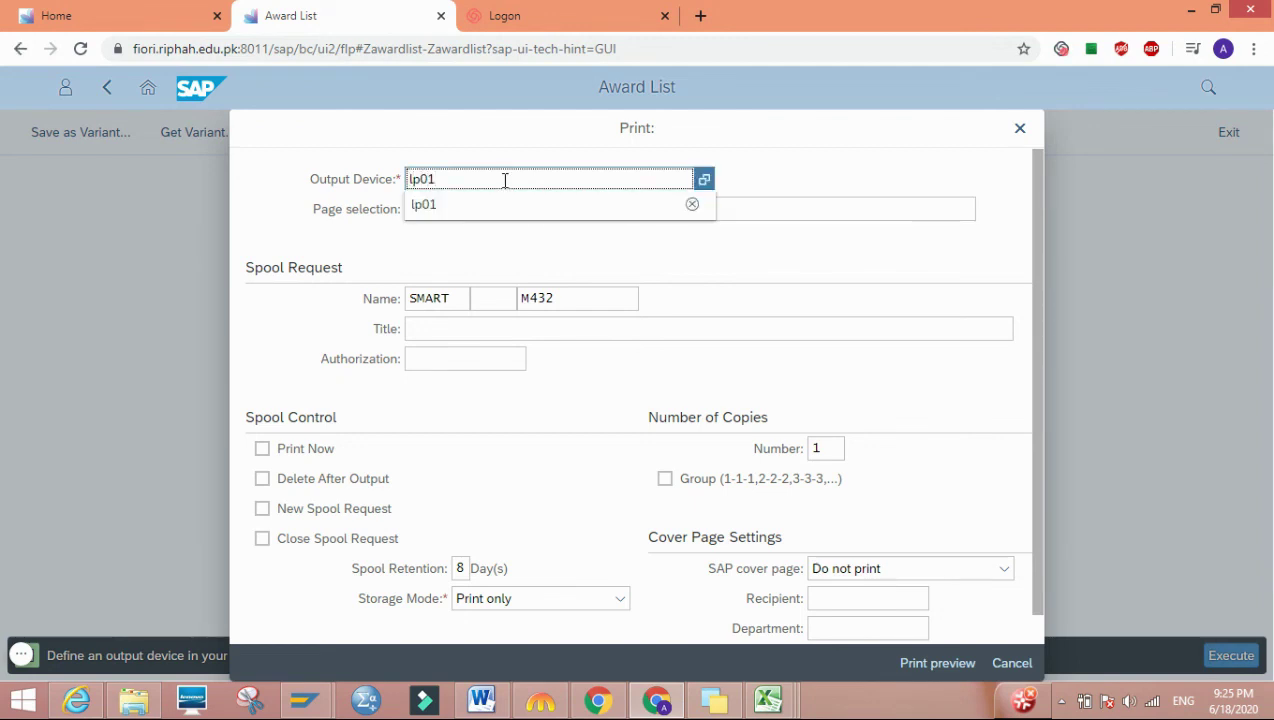
key("Return")
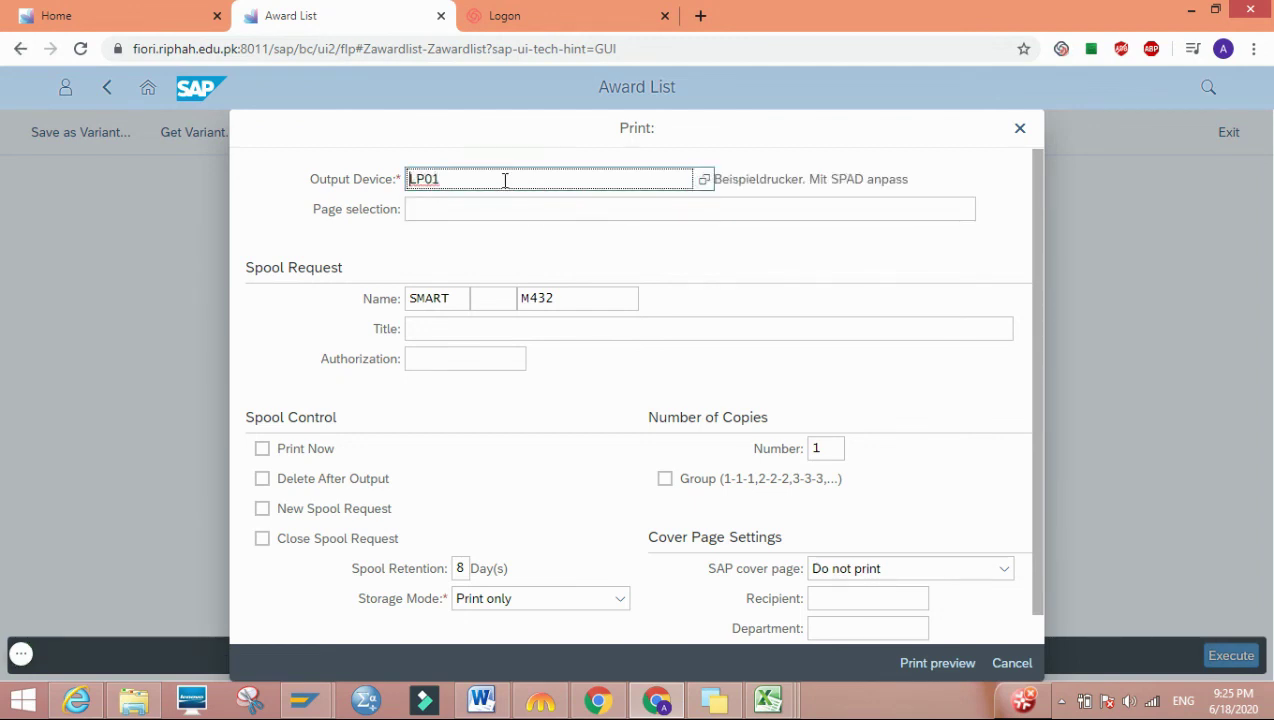
left_click(937, 665)
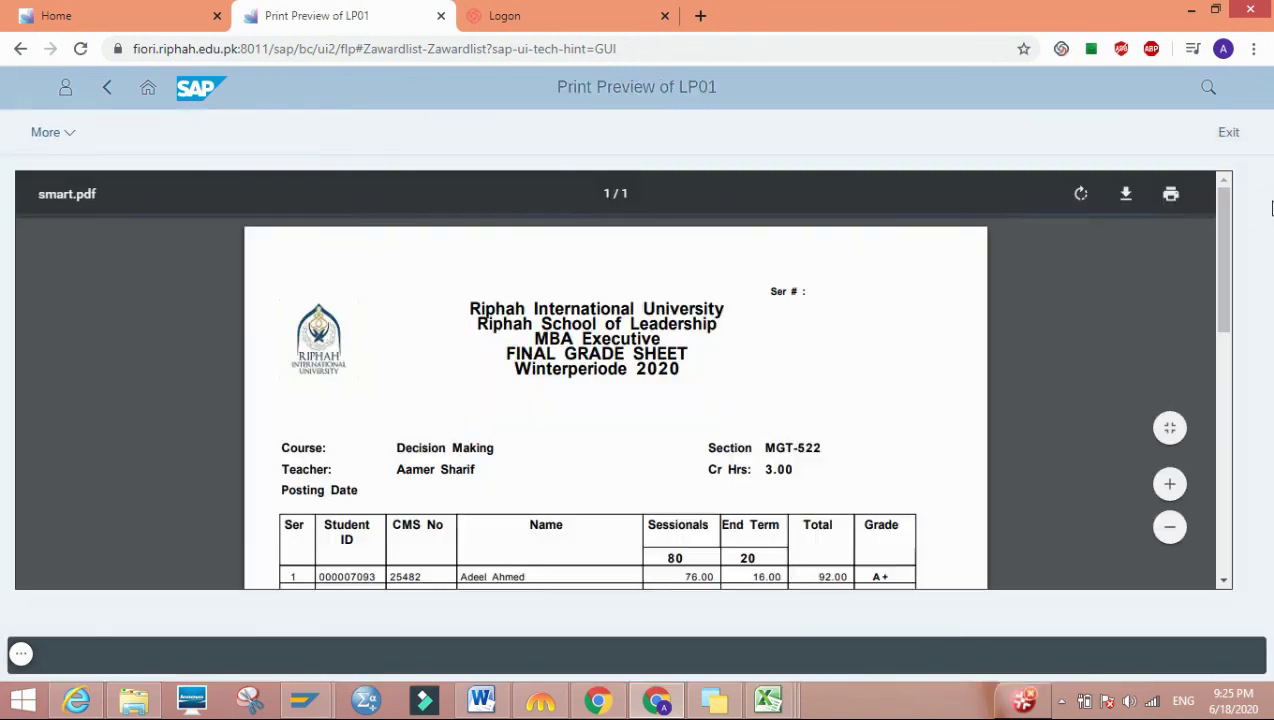
left_click_drag(1228, 217, 1164, 303)
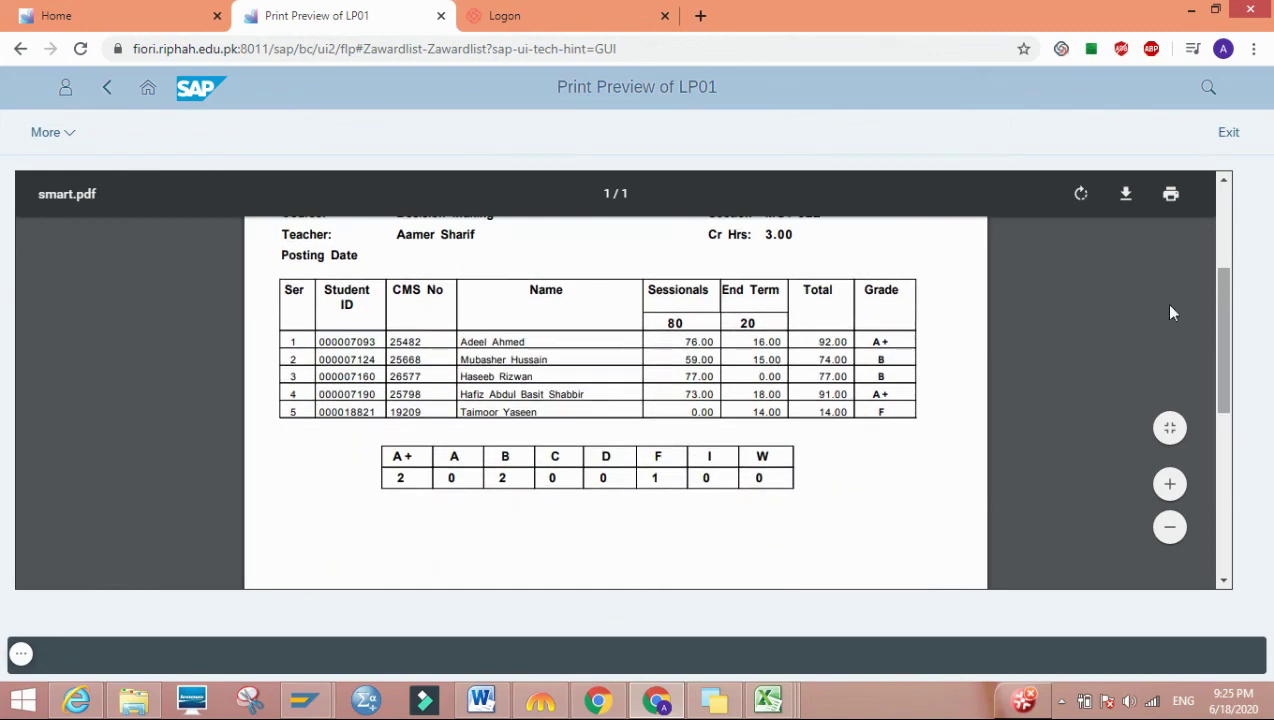